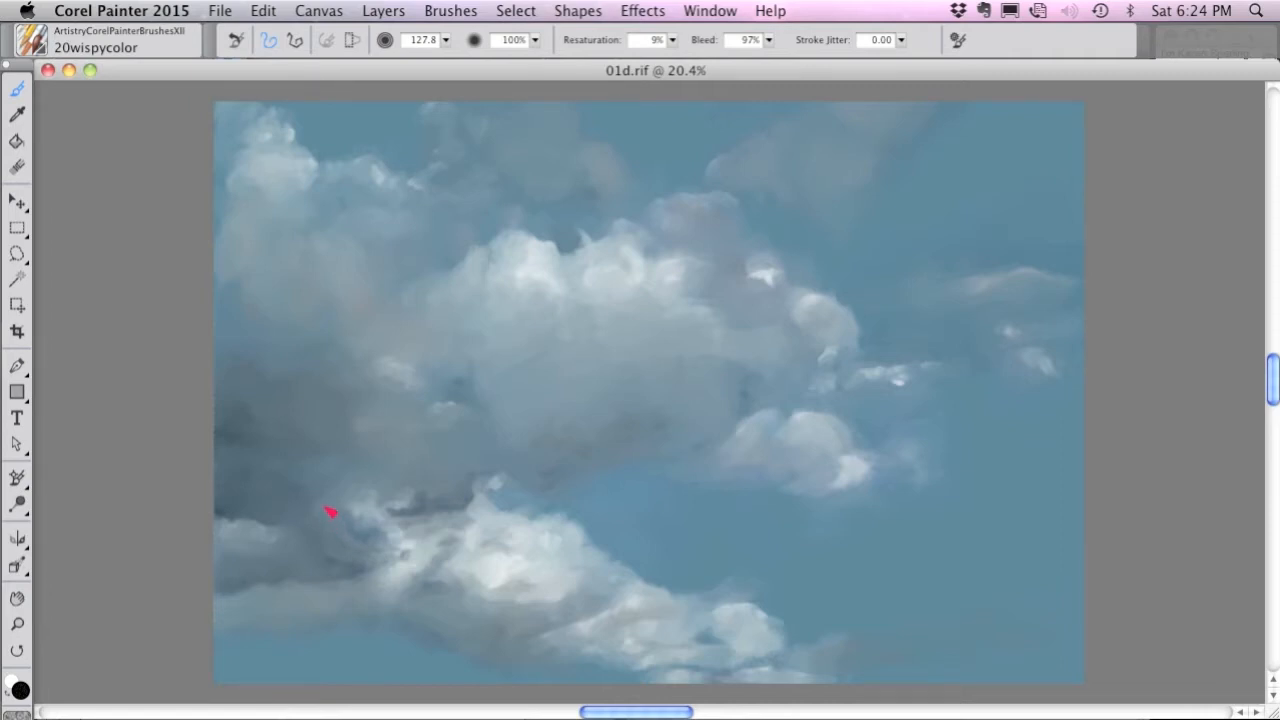
# Switch to the 21wispycloner brush and clone wispy texture along the upper edge of the large central cloud.
pyautogui.click(34, 42)
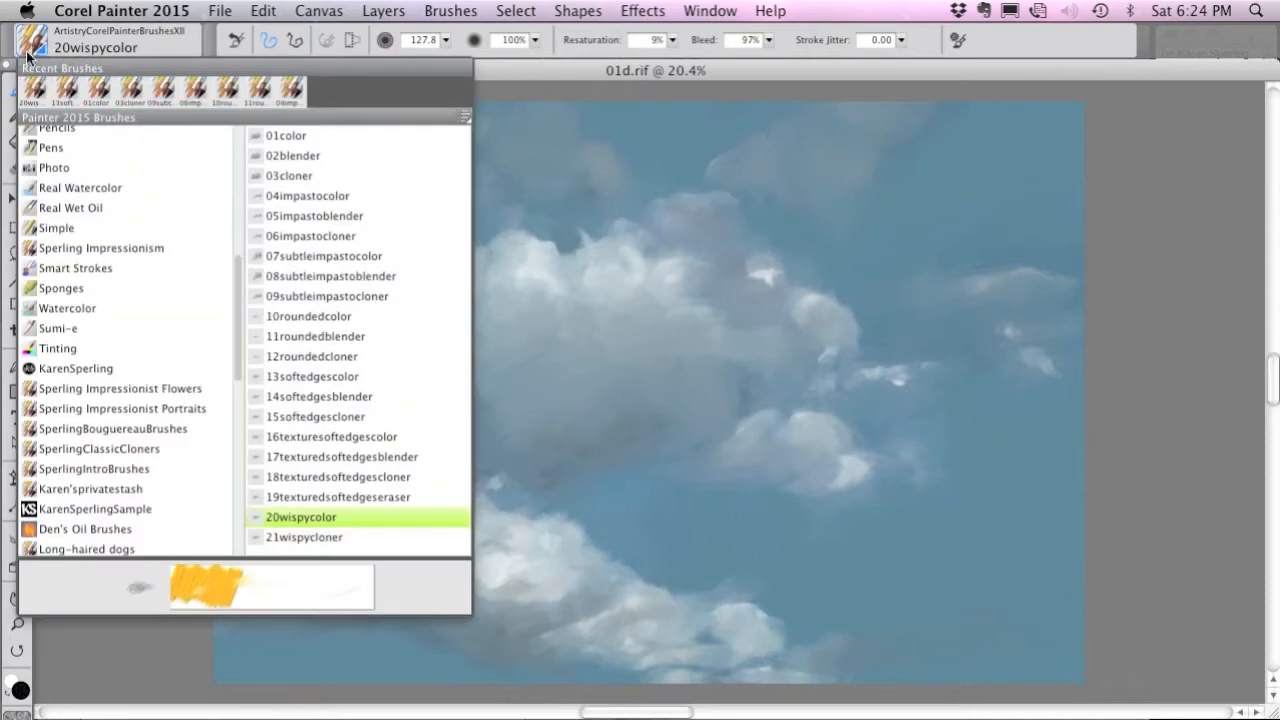
pyautogui.click(310, 537)
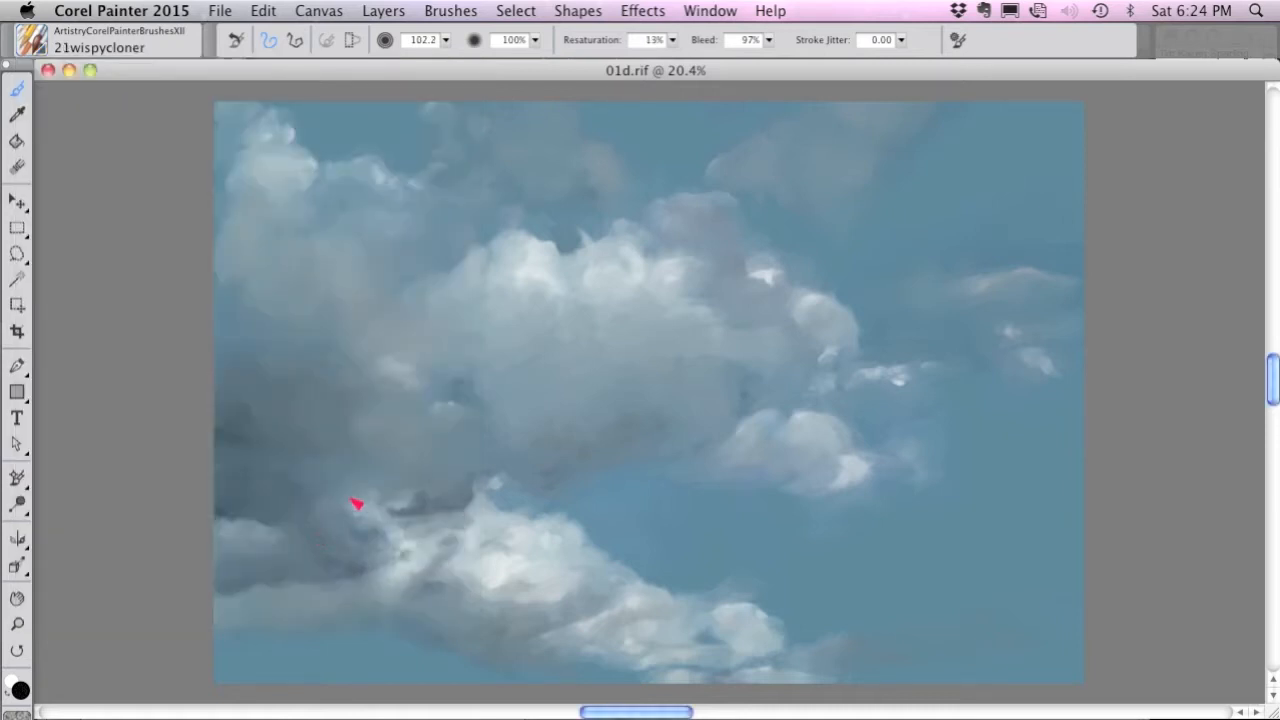
pyautogui.scroll(10, 386, 464)
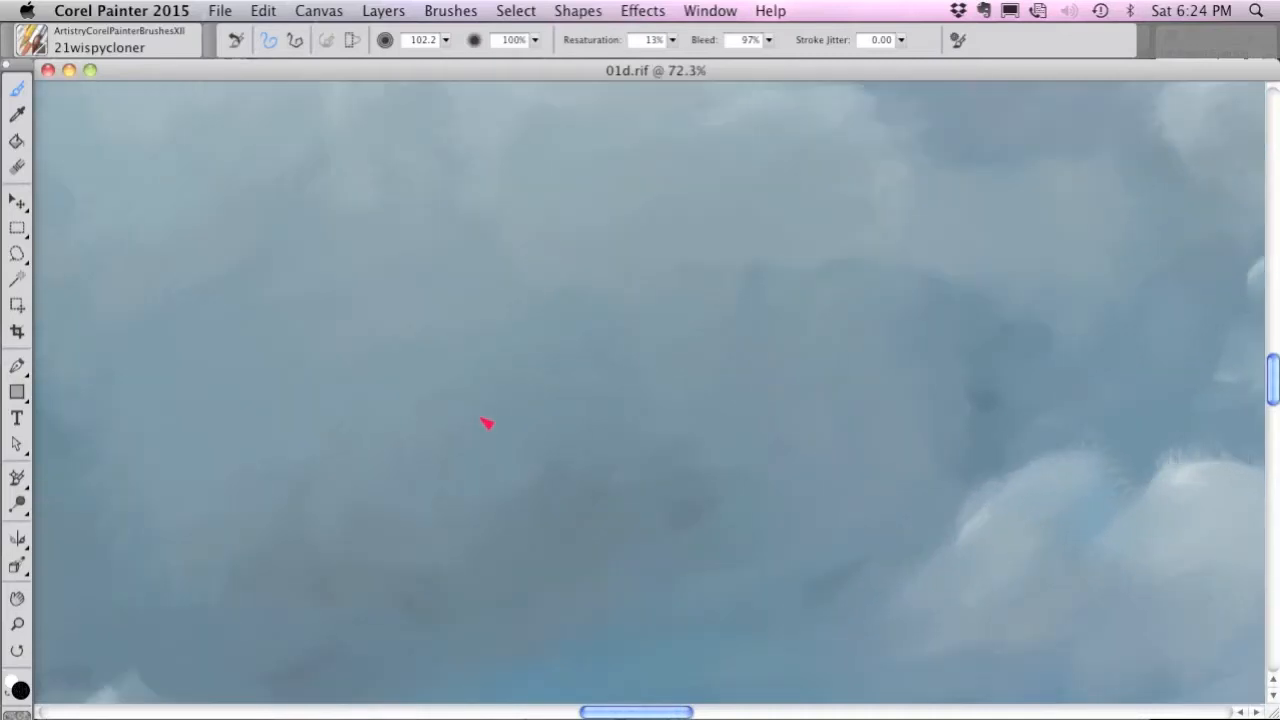
pyautogui.moveTo(511, 402); pyautogui.dragTo(530, 424)
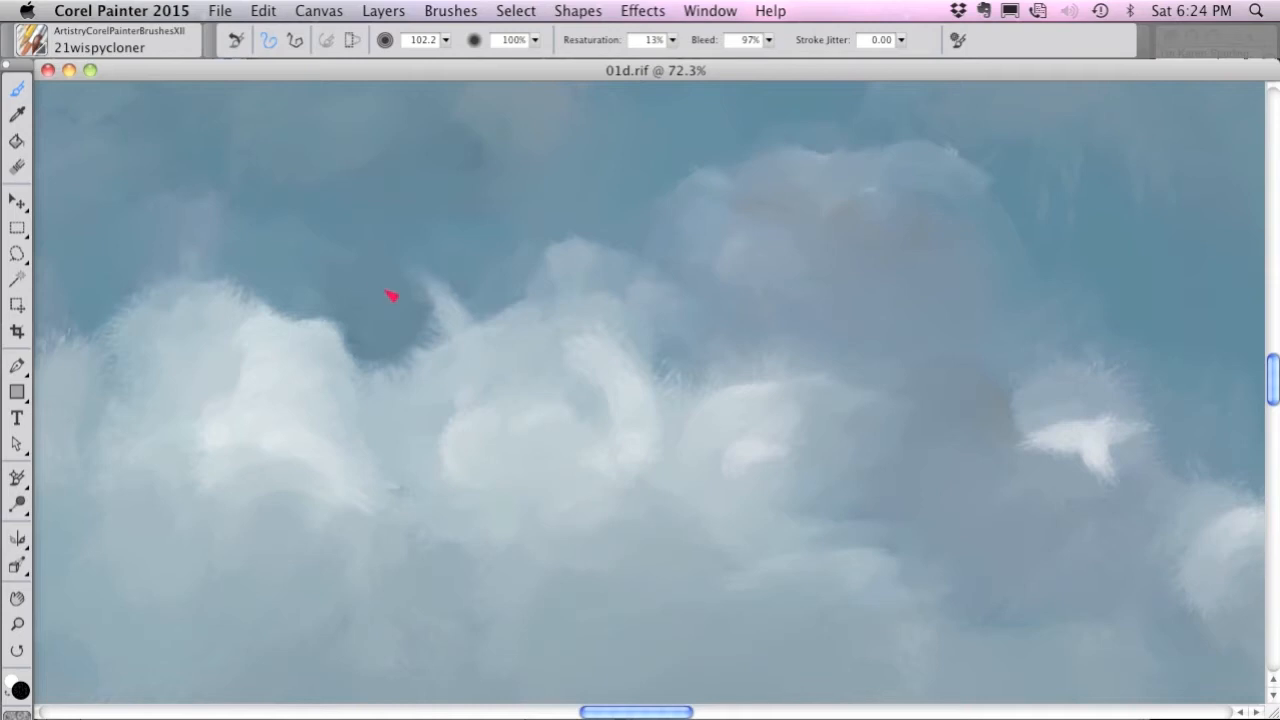
pyautogui.moveTo(400, 342)
pyautogui.mouseDown()
pyautogui.moveTo(516, 316)
pyautogui.moveTo(530, 284)
pyautogui.moveTo(574, 296)
pyautogui.moveTo(620, 260)
pyautogui.moveTo(612, 281)
pyautogui.moveTo(537, 338)
pyautogui.mouseUp()
# Compare the painting with the source photo and clone more soft wisps across the central cloud's tops and the gap between them.
pyautogui.press('super+t')
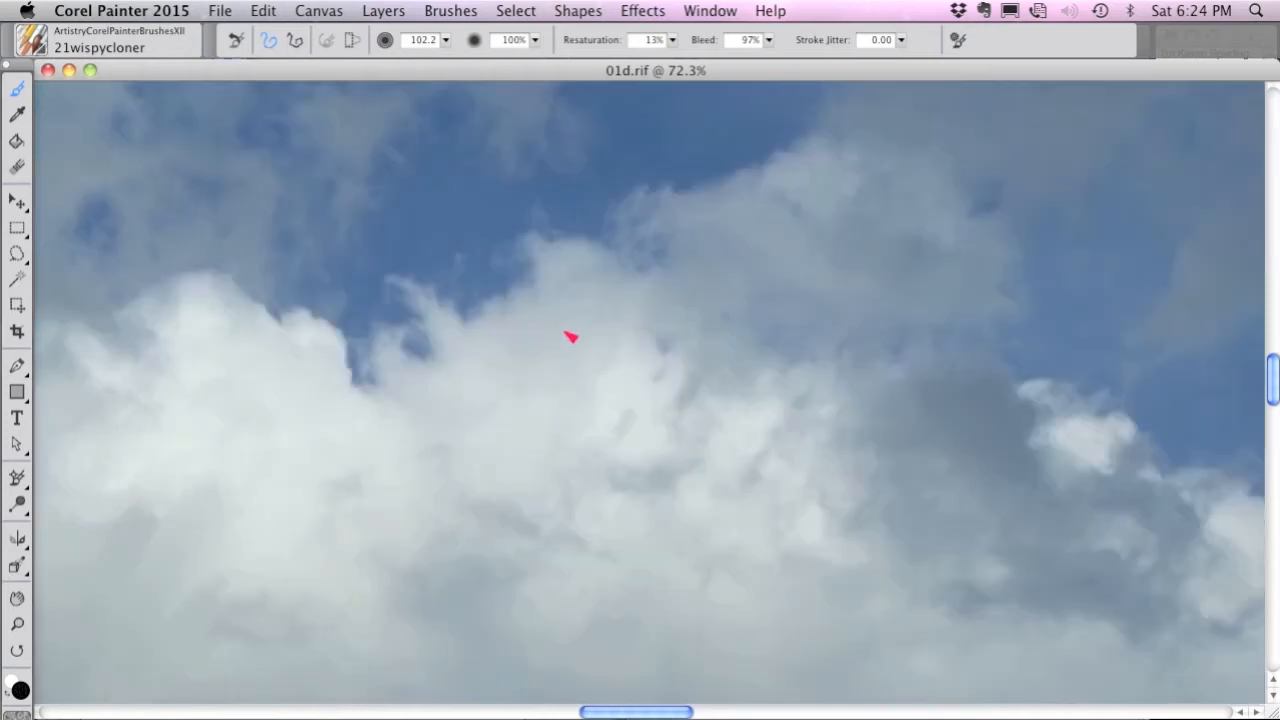
pyautogui.press('super+t')
pyautogui.press('super+t')
pyautogui.press('super+t')
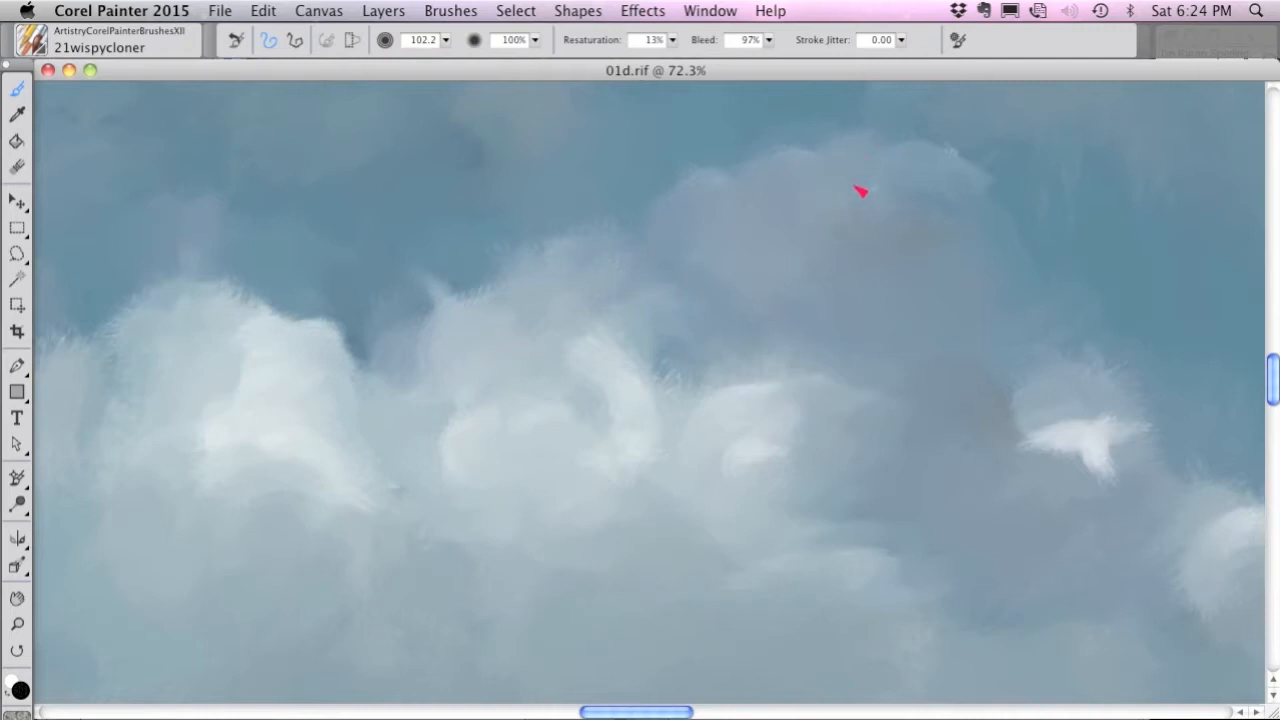
pyautogui.press('super+t')
pyautogui.press('super+t')
pyautogui.moveTo(818, 376)
pyautogui.mouseDown()
pyautogui.moveTo(708, 368)
pyautogui.moveTo(677, 407)
pyautogui.moveTo(661, 382)
pyautogui.moveTo(538, 323)
pyautogui.moveTo(518, 276)
pyautogui.moveTo(475, 285)
pyautogui.moveTo(464, 305)
pyautogui.moveTo(446, 294)
pyautogui.moveTo(450, 269)
pyautogui.moveTo(459, 327)
pyautogui.moveTo(446, 346)
pyautogui.moveTo(419, 325)
pyautogui.moveTo(465, 303)
pyautogui.moveTo(420, 308)
pyautogui.moveTo(340, 373)
pyautogui.moveTo(322, 346)
pyautogui.moveTo(334, 328)
pyautogui.moveTo(297, 328)
pyautogui.moveTo(343, 384)
pyautogui.mouseUp()
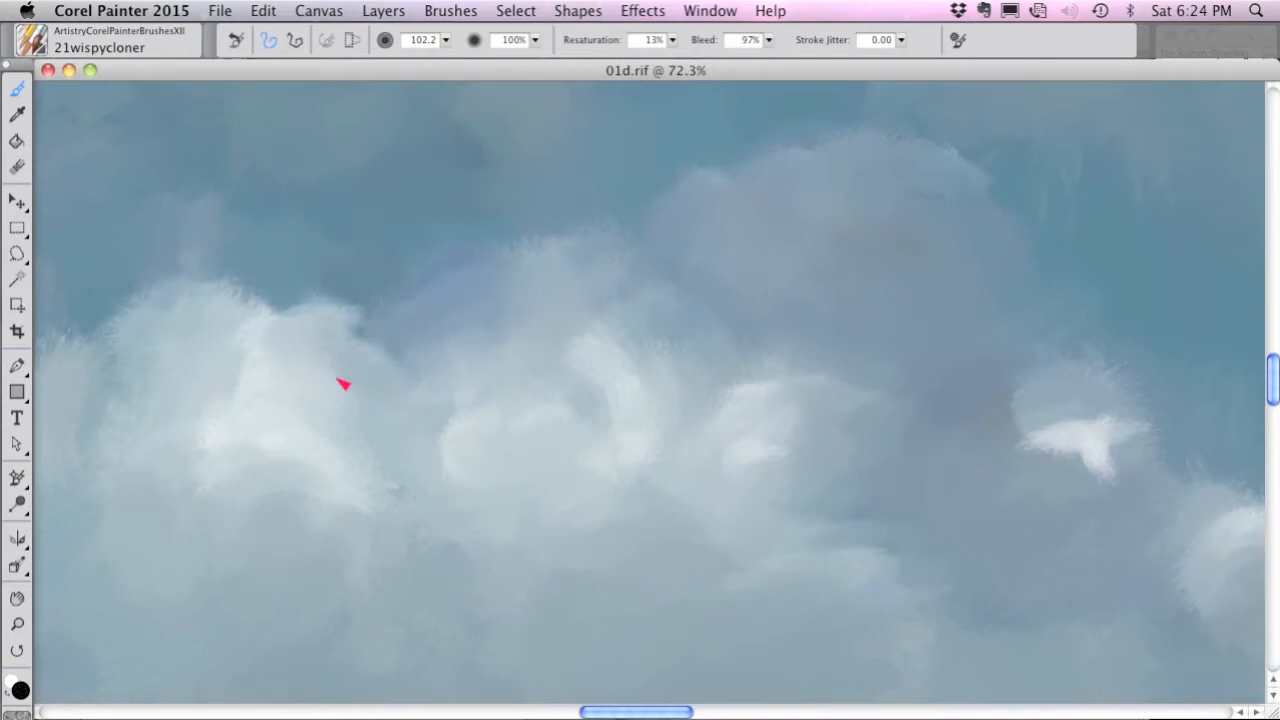
# Switch to the 20wispycolor brush, choose white (RGB 255, 255, 255) and paint wisps on the cloud tops, reducing the brush size to 29.7.
pyautogui.click(38, 44)
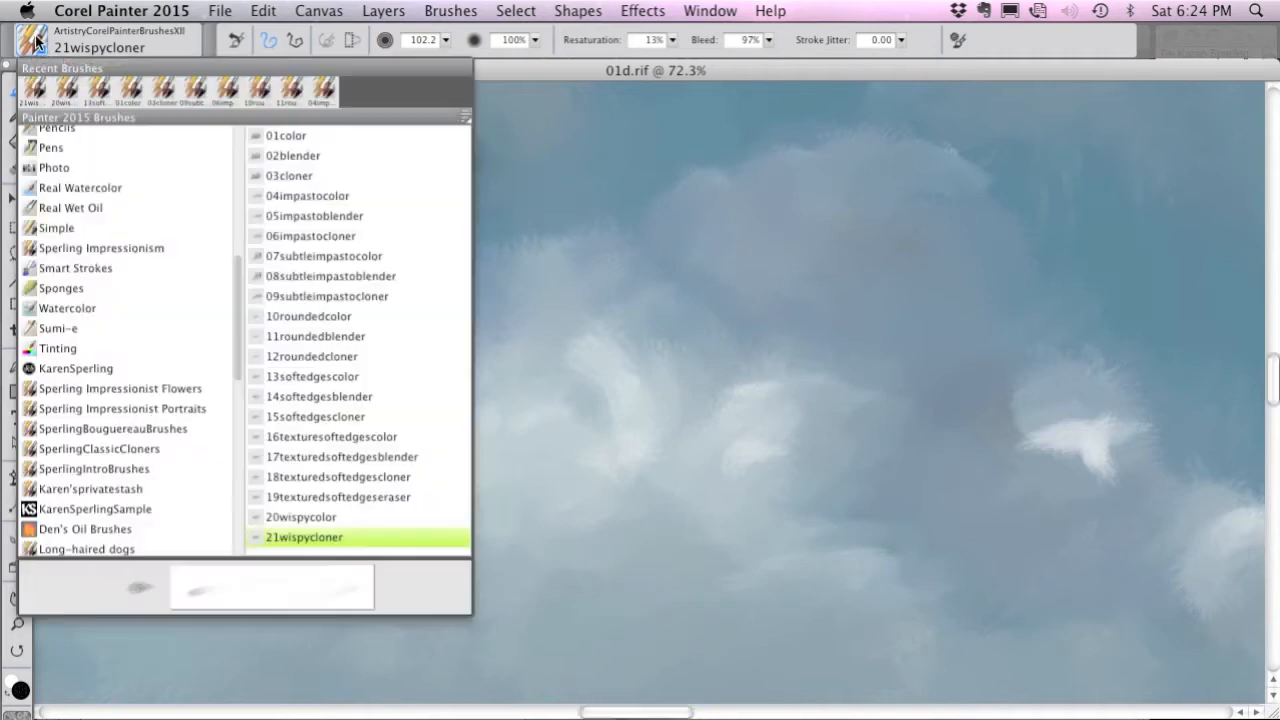
pyautogui.click(327, 516)
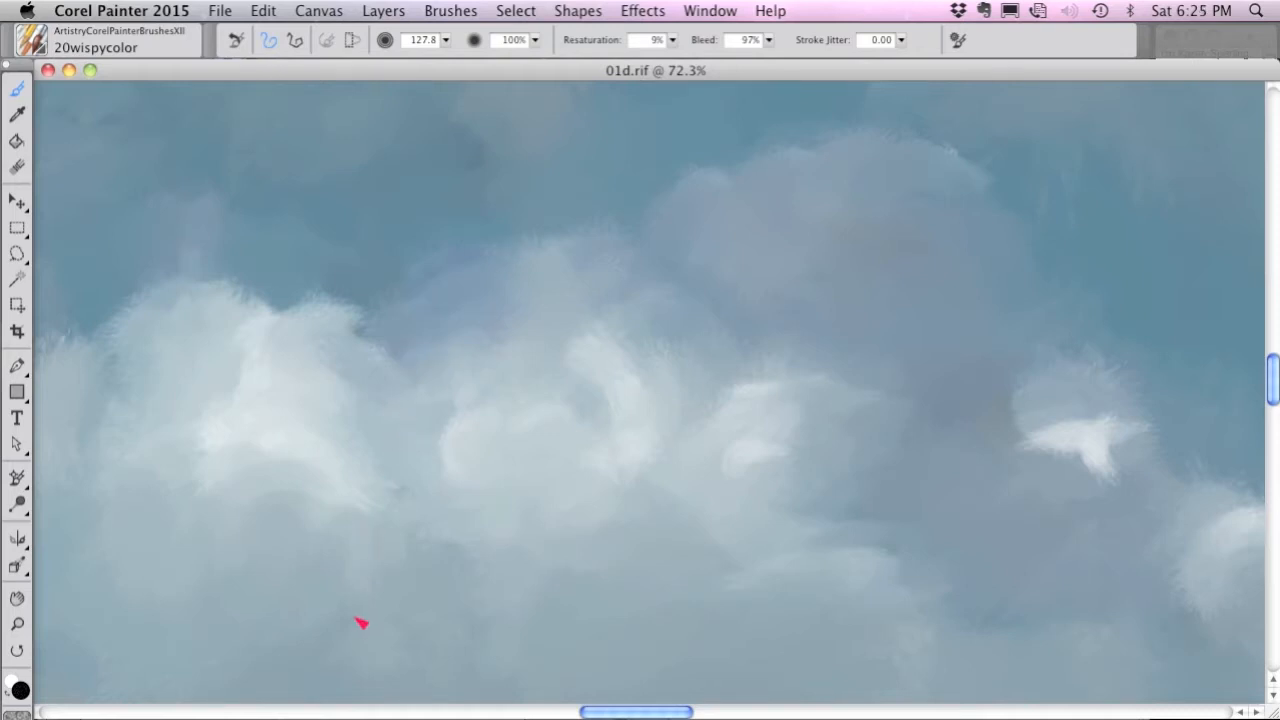
pyautogui.press('super+1')
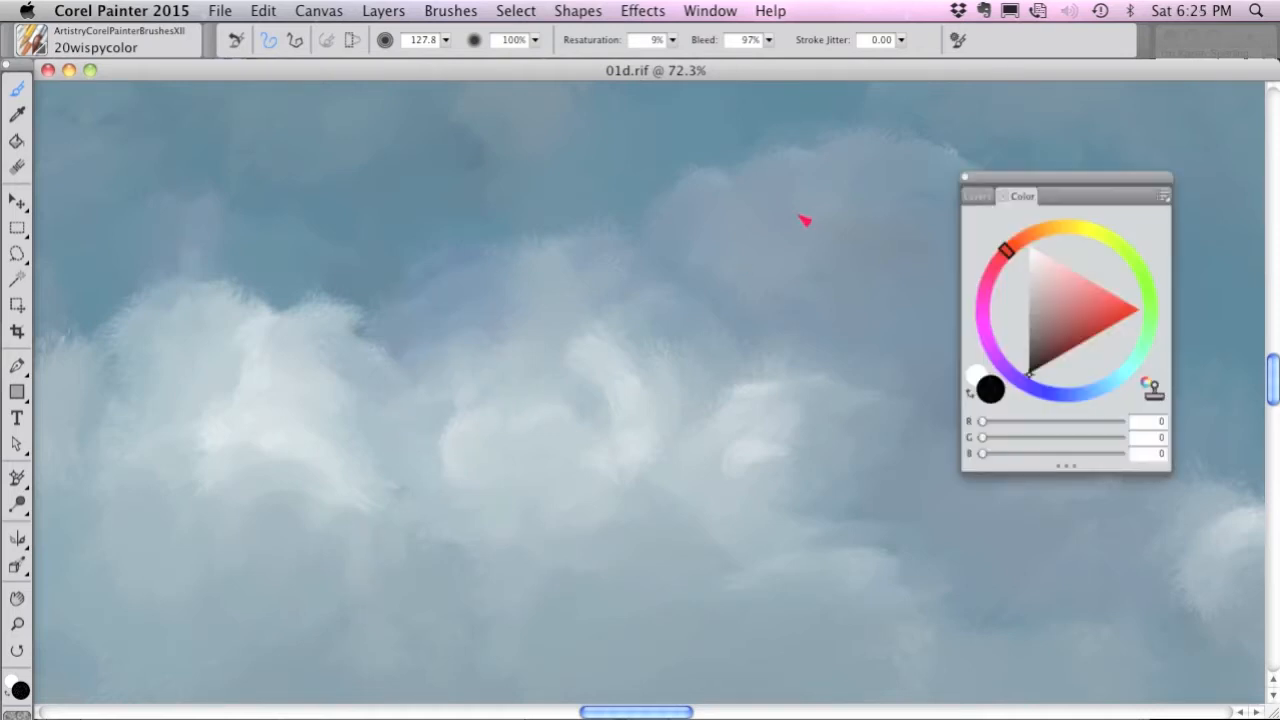
pyautogui.moveTo(1035, 182); pyautogui.dragTo(1009, 129)
pyautogui.click(1004, 193)
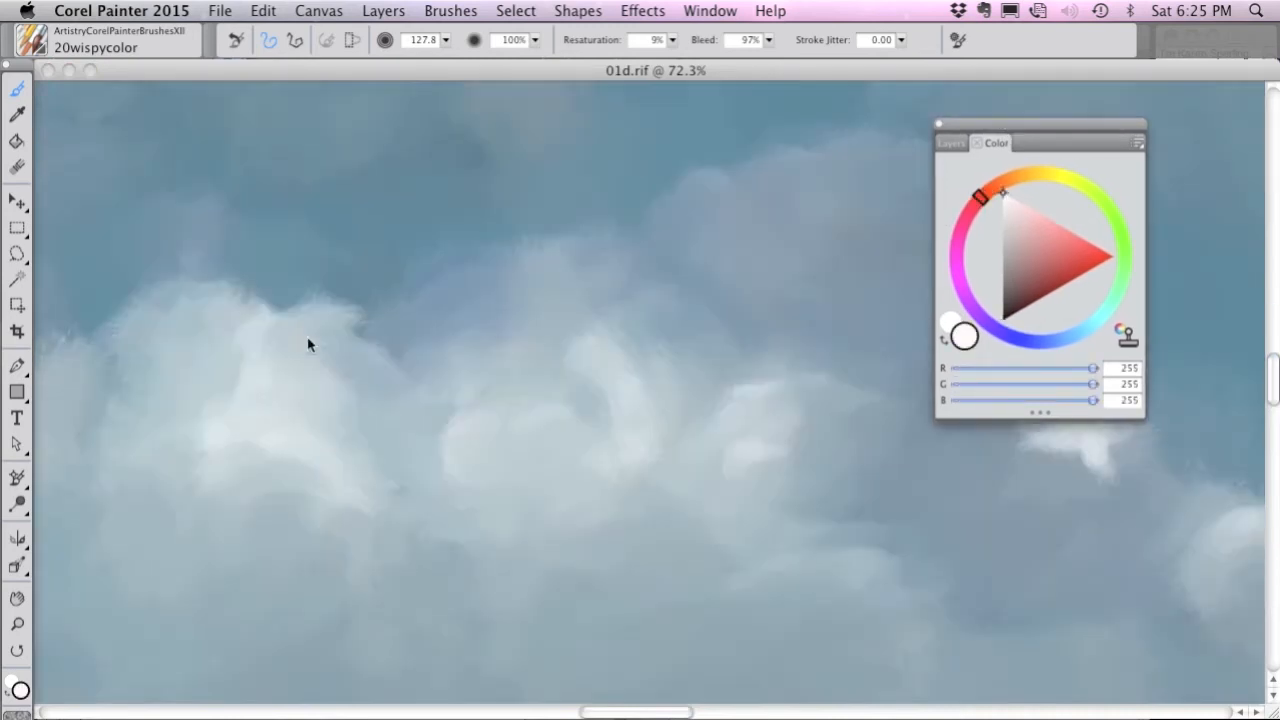
pyautogui.moveTo(309, 346); pyautogui.dragTo(309, 344)
pyautogui.click(446, 40)
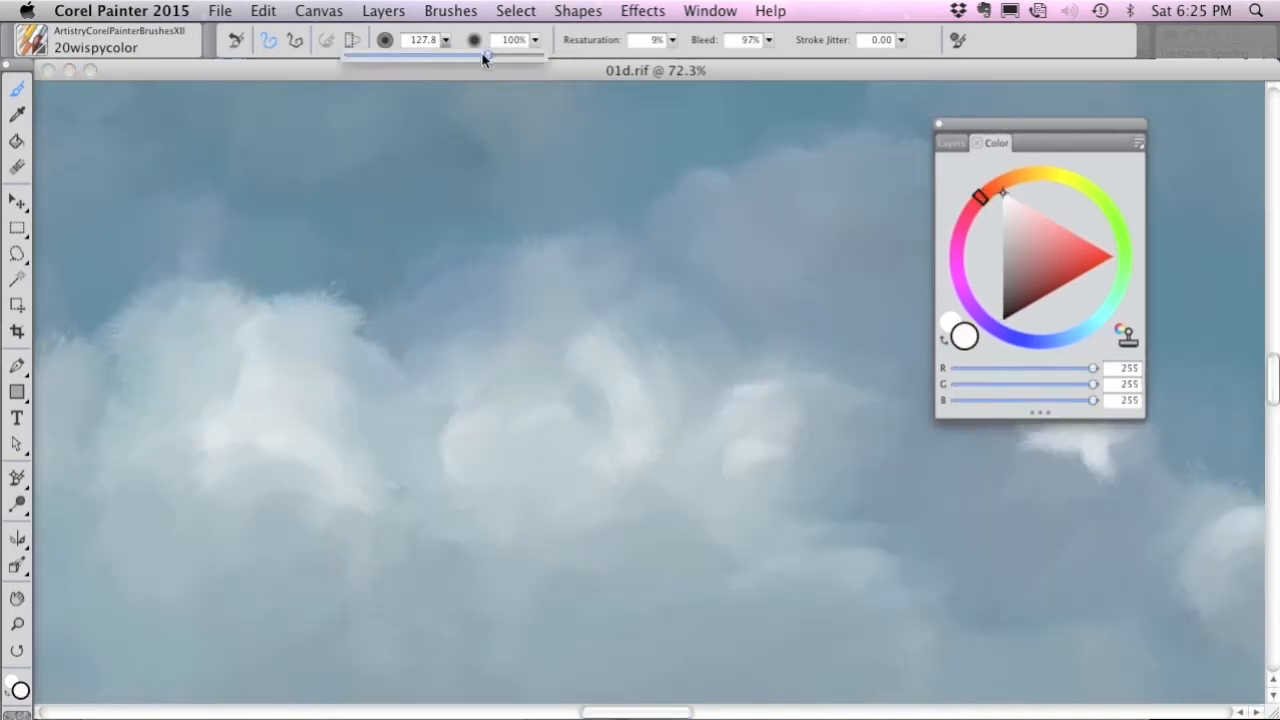
pyautogui.moveTo(449, 68); pyautogui.dragTo(441, 68)
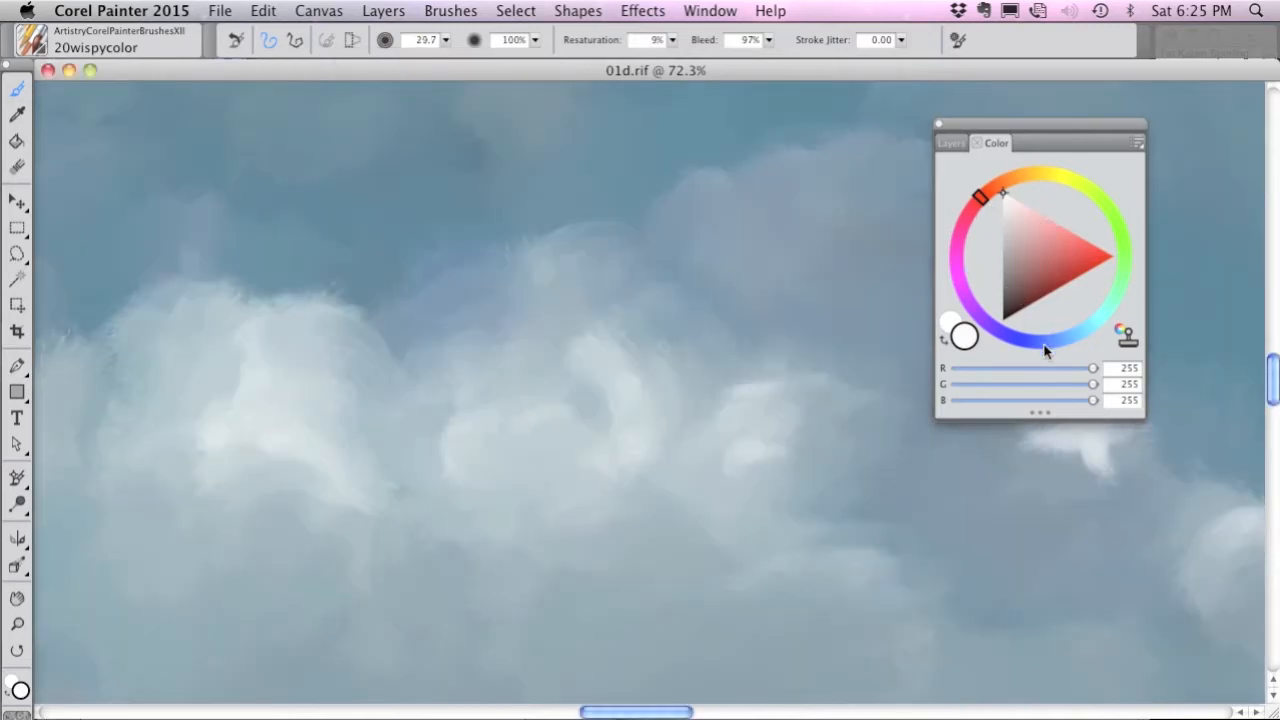
# Soften the central cloud's top with muted blue (RGB 63, 103, 131) at brush size 108.2, and repaint its edge with white wisps.
pyautogui.click(1045, 350)
pyautogui.moveTo(1017, 266); pyautogui.dragTo(1023, 244)
pyautogui.moveTo(1080, 341); pyautogui.dragTo(1073, 327)
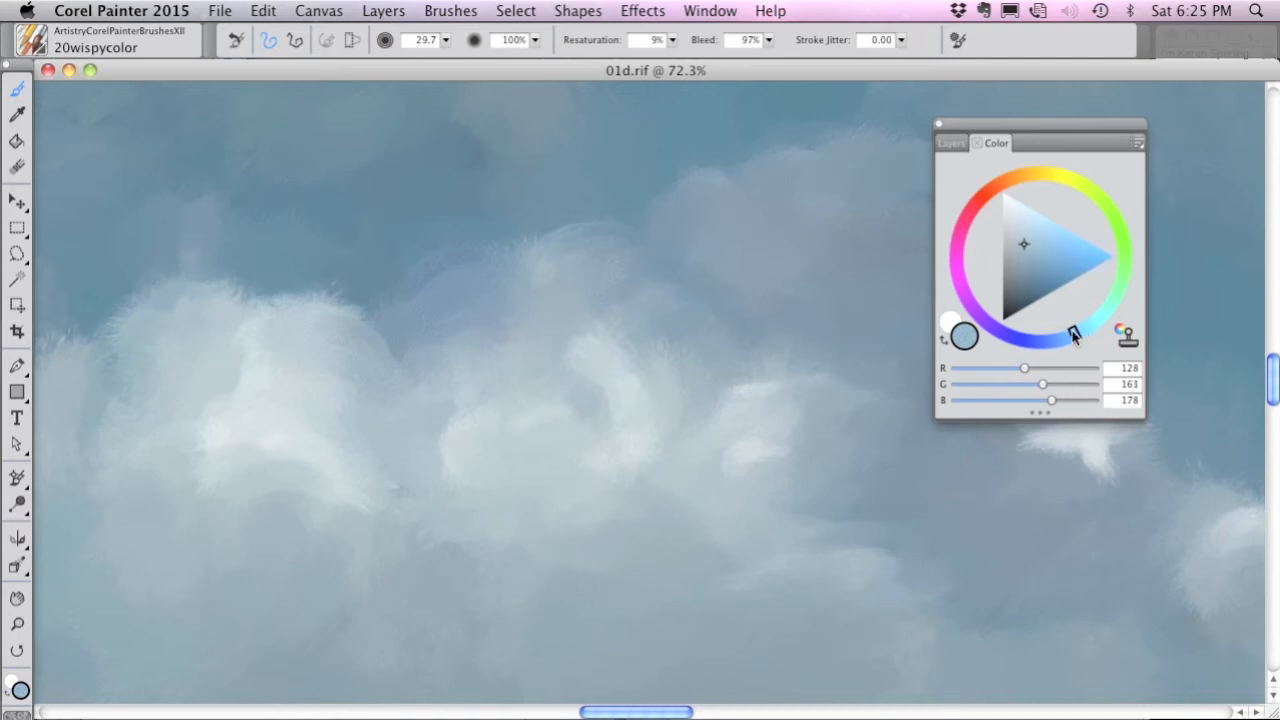
pyautogui.click(1033, 272)
pyautogui.moveTo(446, 42); pyautogui.dragTo(438, 50)
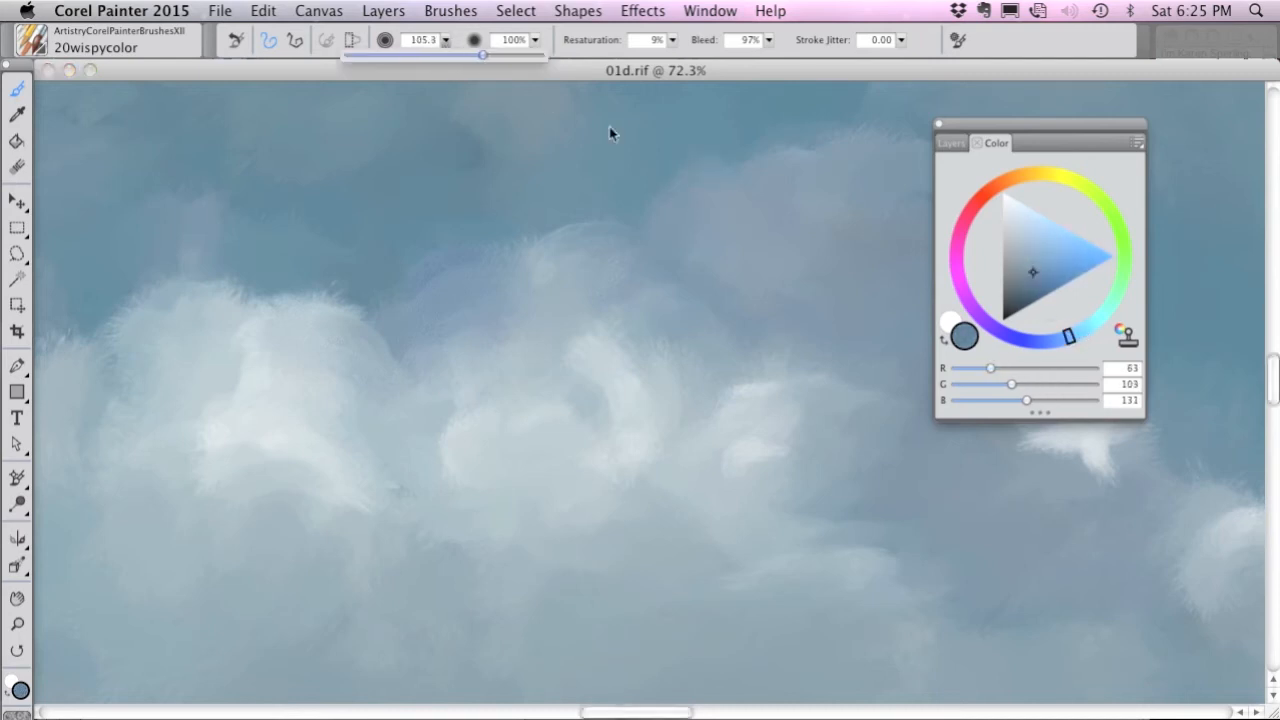
pyautogui.click(697, 190)
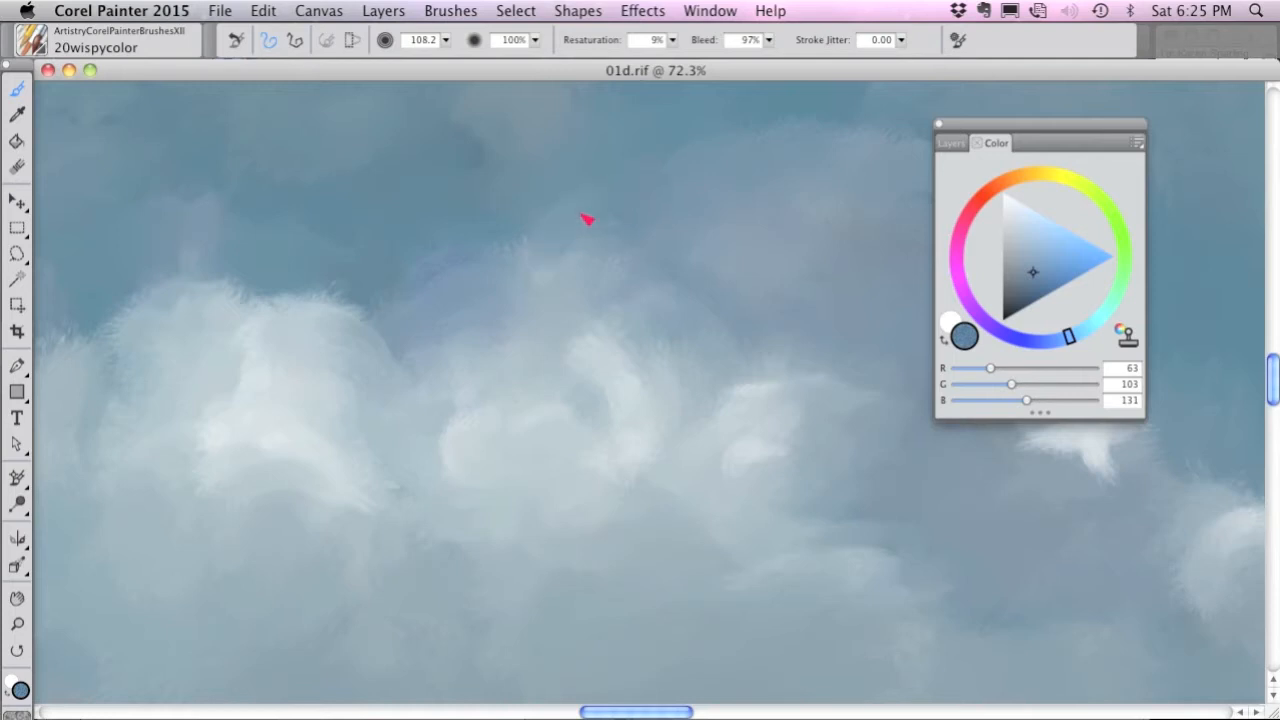
pyautogui.moveTo(994, 224); pyautogui.dragTo(1000, 196)
pyautogui.moveTo(535, 280)
pyautogui.mouseDown()
pyautogui.moveTo(551, 269)
pyautogui.moveTo(492, 300)
pyautogui.moveTo(467, 281)
pyautogui.moveTo(490, 300)
pyautogui.mouseUp()
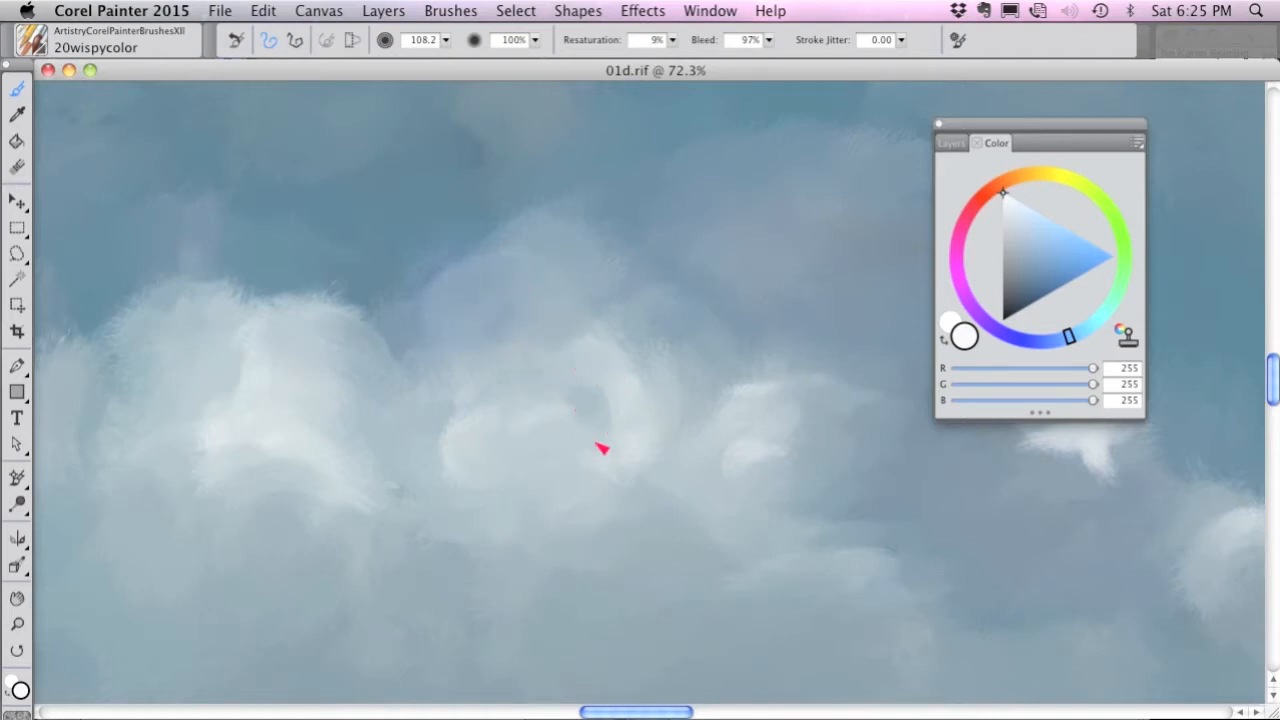
# Reset the 01color brush and paint a small white puff on the cloud's left shoulder, raising the brush size from 12.8 to 23.6.
pyautogui.moveTo(391, 460)
pyautogui.mouseDown()
pyautogui.moveTo(750, 300)
pyautogui.moveTo(797, 319)
pyautogui.mouseUp()
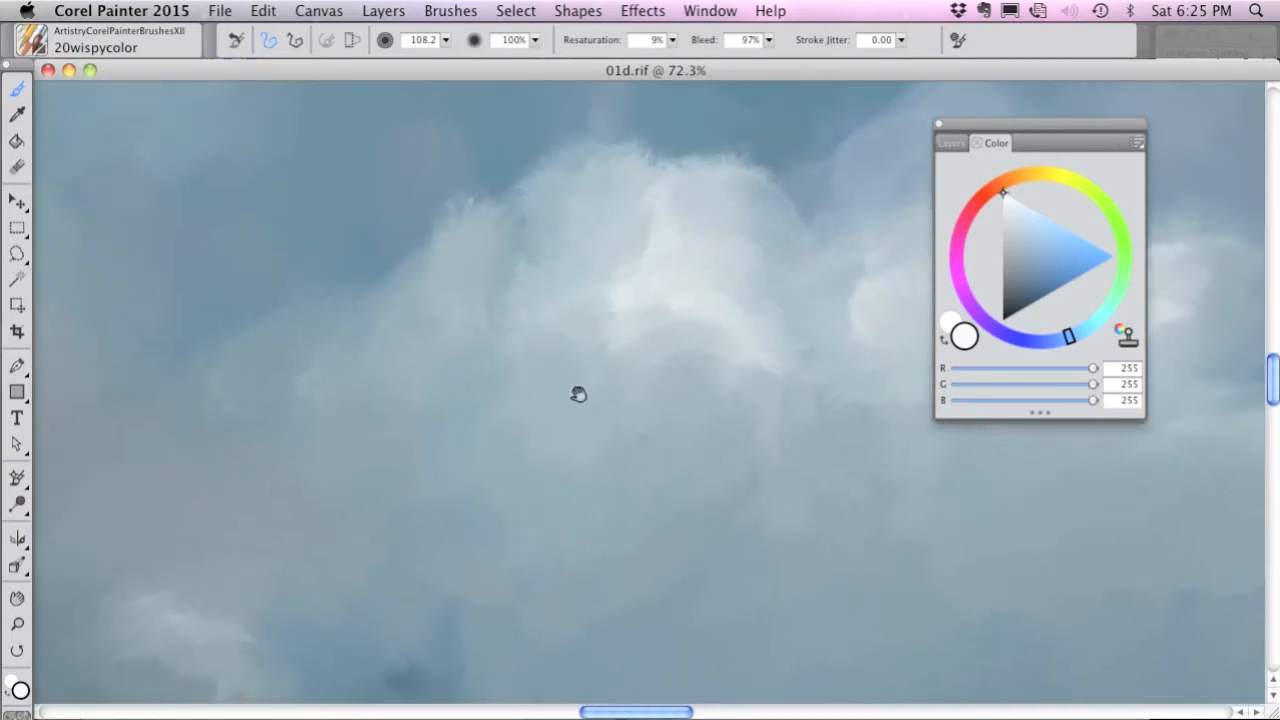
pyautogui.click(33, 40)
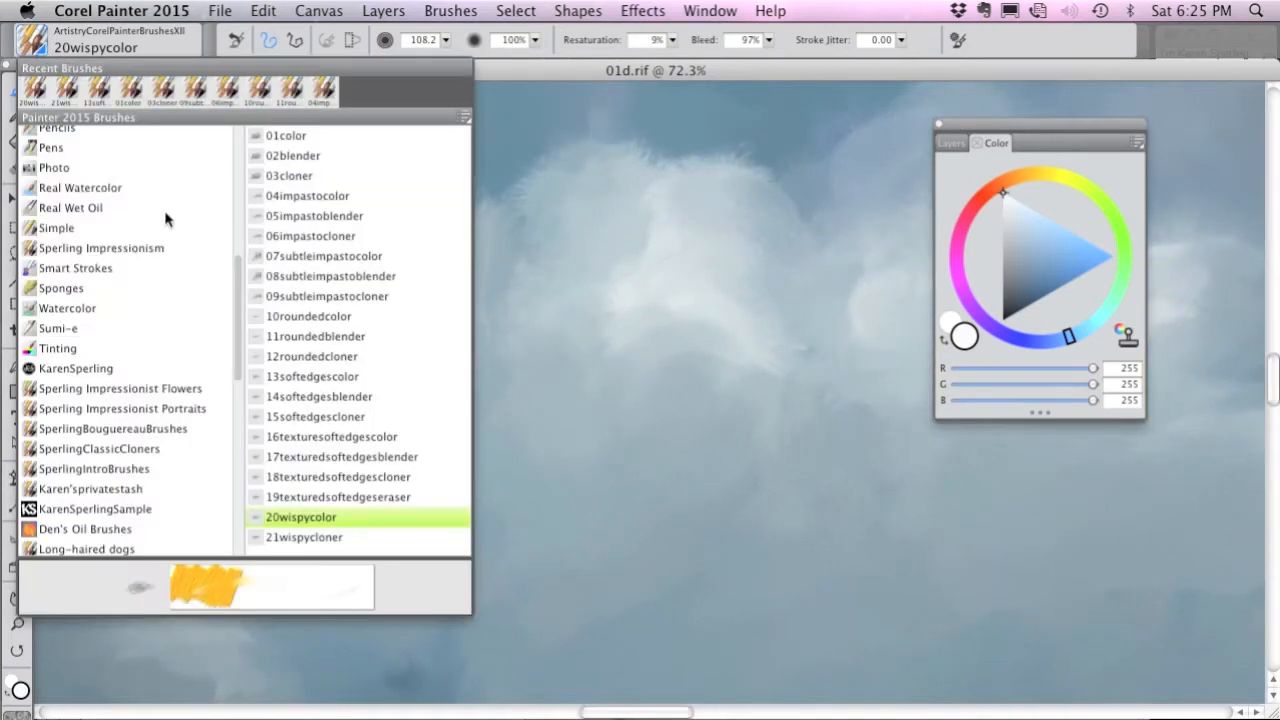
pyautogui.click(298, 138)
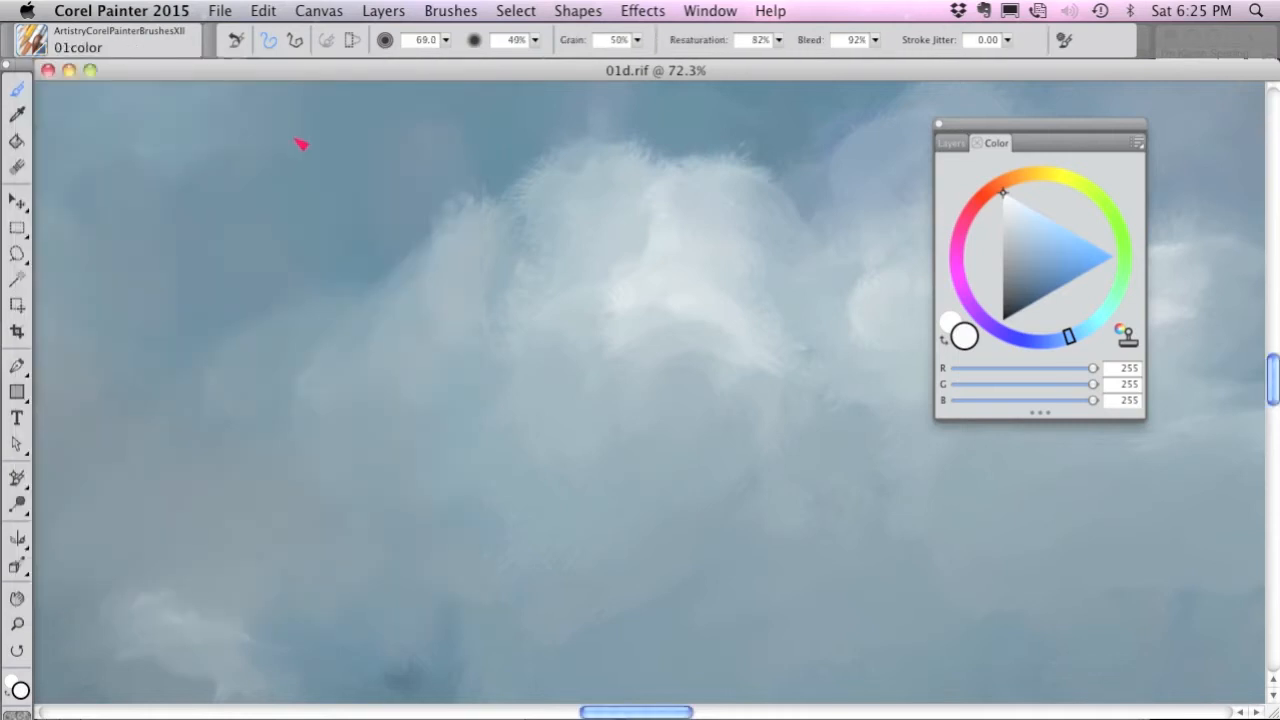
pyautogui.click(236, 40)
pyautogui.moveTo(407, 244)
pyautogui.mouseDown()
pyautogui.moveTo(389, 275)
pyautogui.moveTo(409, 241)
pyautogui.moveTo(428, 242)
pyautogui.mouseUp()
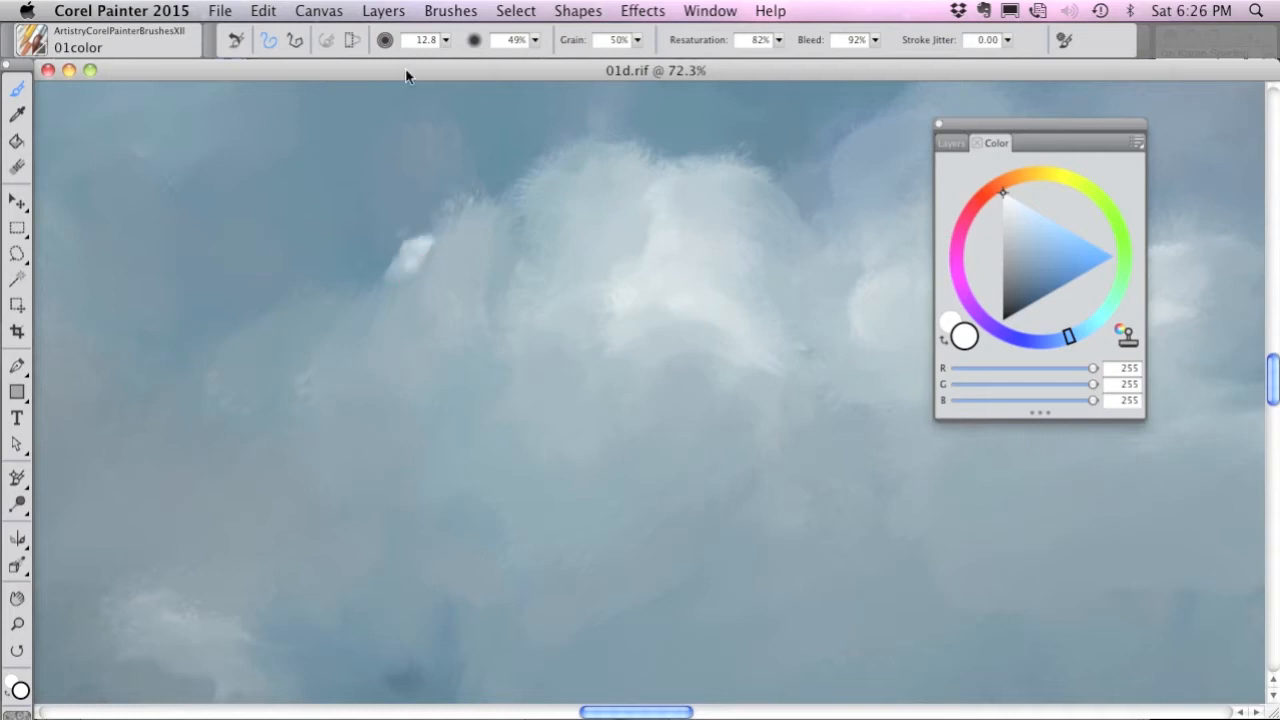
pyautogui.click(447, 40)
pyautogui.moveTo(420, 54); pyautogui.dragTo(436, 56)
pyautogui.moveTo(443, 186)
pyautogui.mouseDown()
pyautogui.moveTo(426, 244)
pyautogui.moveTo(445, 199)
pyautogui.moveTo(455, 217)
pyautogui.moveTo(464, 207)
pyautogui.moveTo(413, 259)
pyautogui.moveTo(422, 270)
pyautogui.moveTo(477, 209)
pyautogui.moveTo(487, 263)
pyautogui.mouseUp()
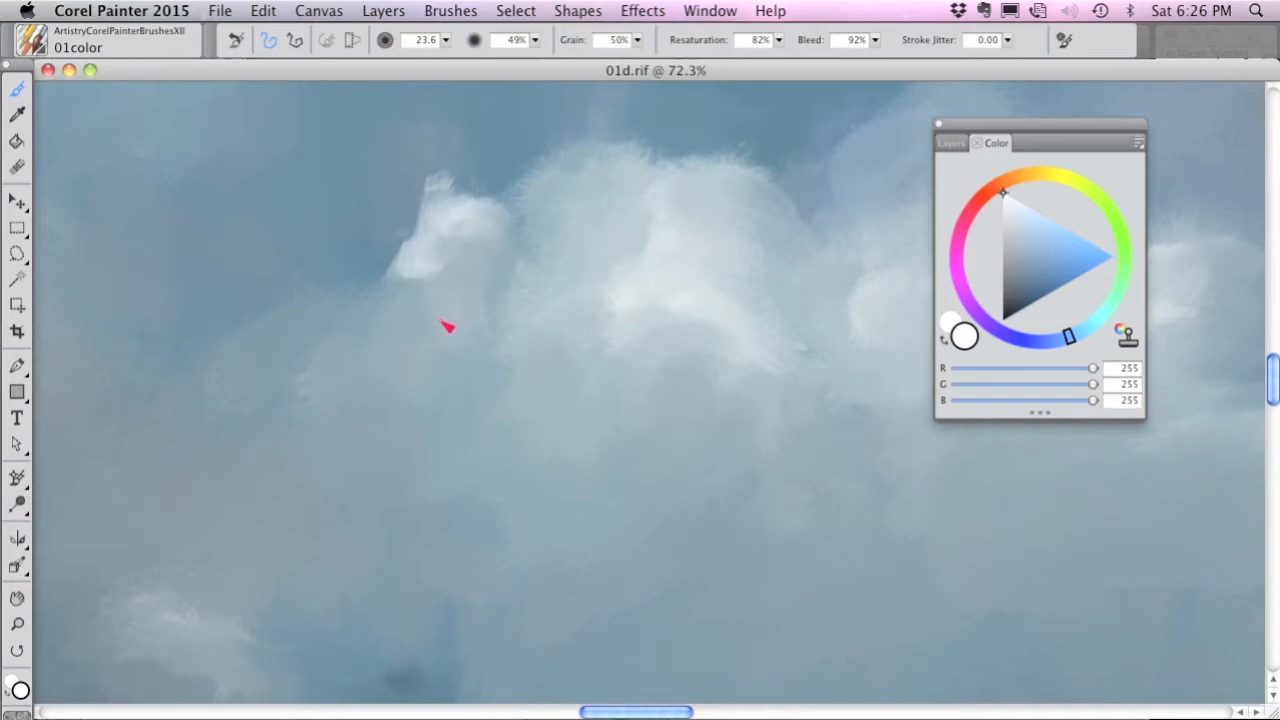
# Set the brush size to 60.8 and extend the white highlight down the cloud's left slope.
pyautogui.scroll(5, 452, 310)
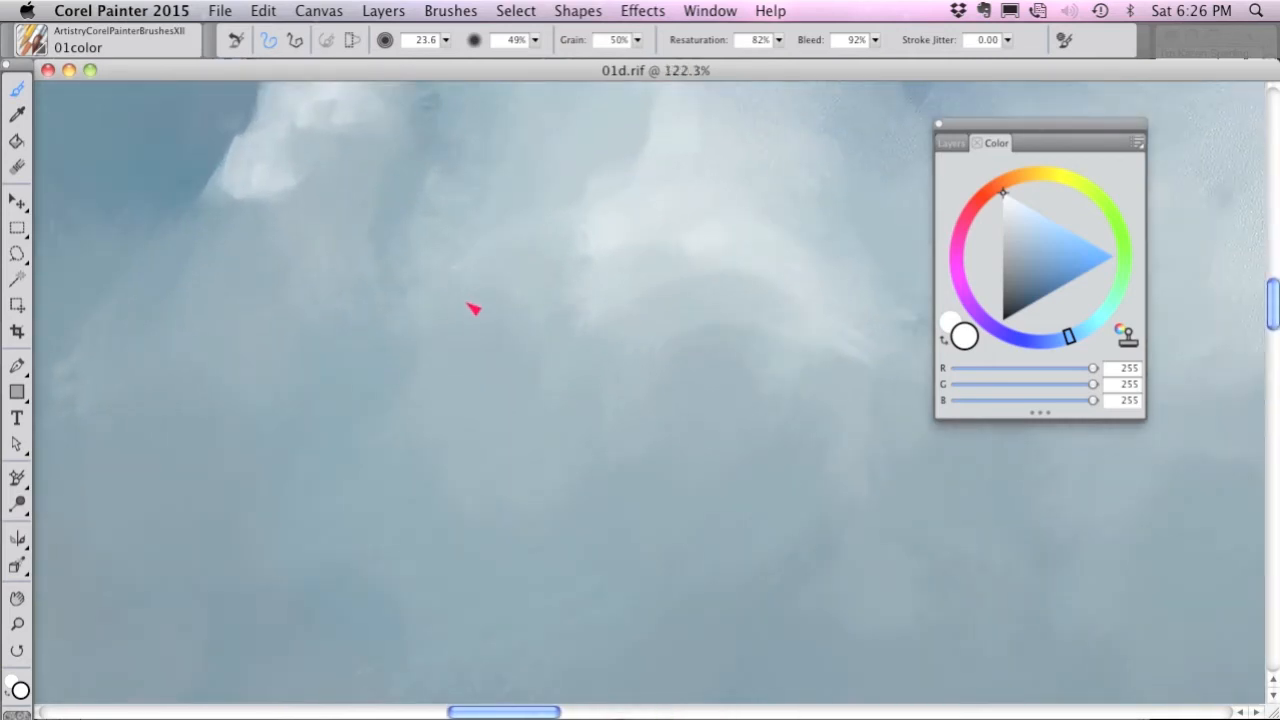
pyautogui.moveTo(365, 193); pyautogui.dragTo(530, 300)
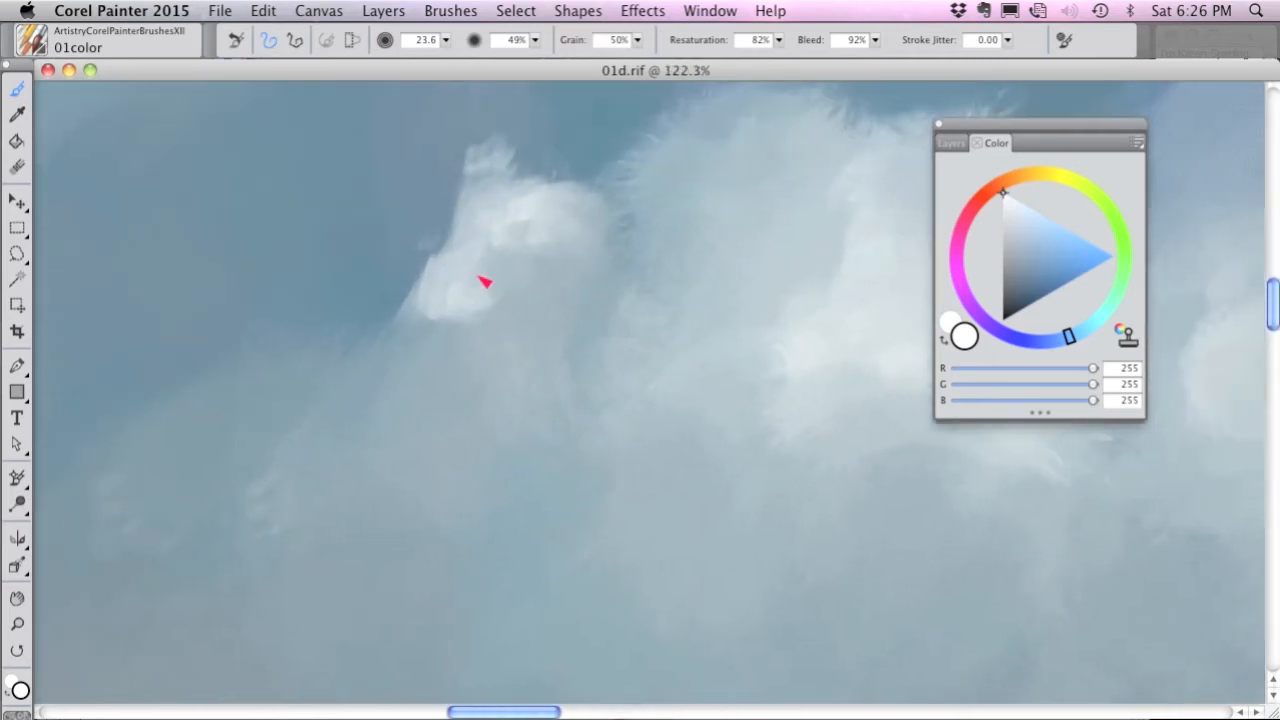
pyautogui.click(445, 40)
pyautogui.moveTo(461, 56); pyautogui.dragTo(469, 57)
pyautogui.moveTo(446, 248)
pyautogui.mouseDown()
pyautogui.moveTo(422, 296)
pyautogui.moveTo(452, 258)
pyautogui.moveTo(446, 320)
pyautogui.moveTo(434, 306)
pyautogui.moveTo(452, 258)
pyautogui.moveTo(477, 264)
pyautogui.moveTo(426, 329)
pyautogui.moveTo(414, 316)
pyautogui.moveTo(353, 378)
pyautogui.moveTo(354, 404)
pyautogui.moveTo(289, 378)
pyautogui.moveTo(269, 404)
pyautogui.moveTo(275, 460)
pyautogui.moveTo(385, 368)
pyautogui.moveTo(385, 320)
pyautogui.moveTo(432, 301)
pyautogui.moveTo(466, 357)
pyautogui.moveTo(441, 385)
pyautogui.moveTo(424, 296)
pyautogui.moveTo(473, 248)
pyautogui.mouseUp()
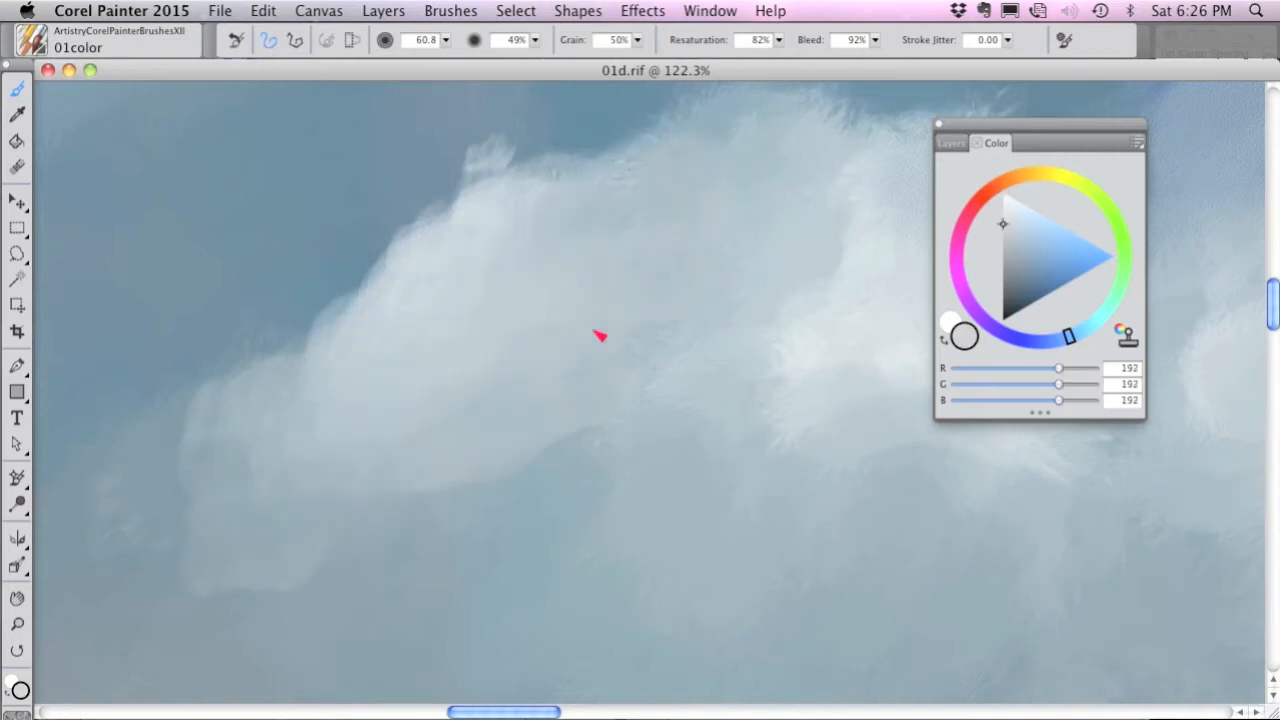
pyautogui.moveTo(506, 424)
pyautogui.mouseDown()
pyautogui.moveTo(496, 478)
pyautogui.moveTo(540, 492)
pyautogui.mouseUp()
# Shade the underside of the new white puff with gray RGB 98, 104, 108 and darker gray RGB 70, 76, 80.
pyautogui.moveTo(1003, 258); pyautogui.dragTo(1008, 269)
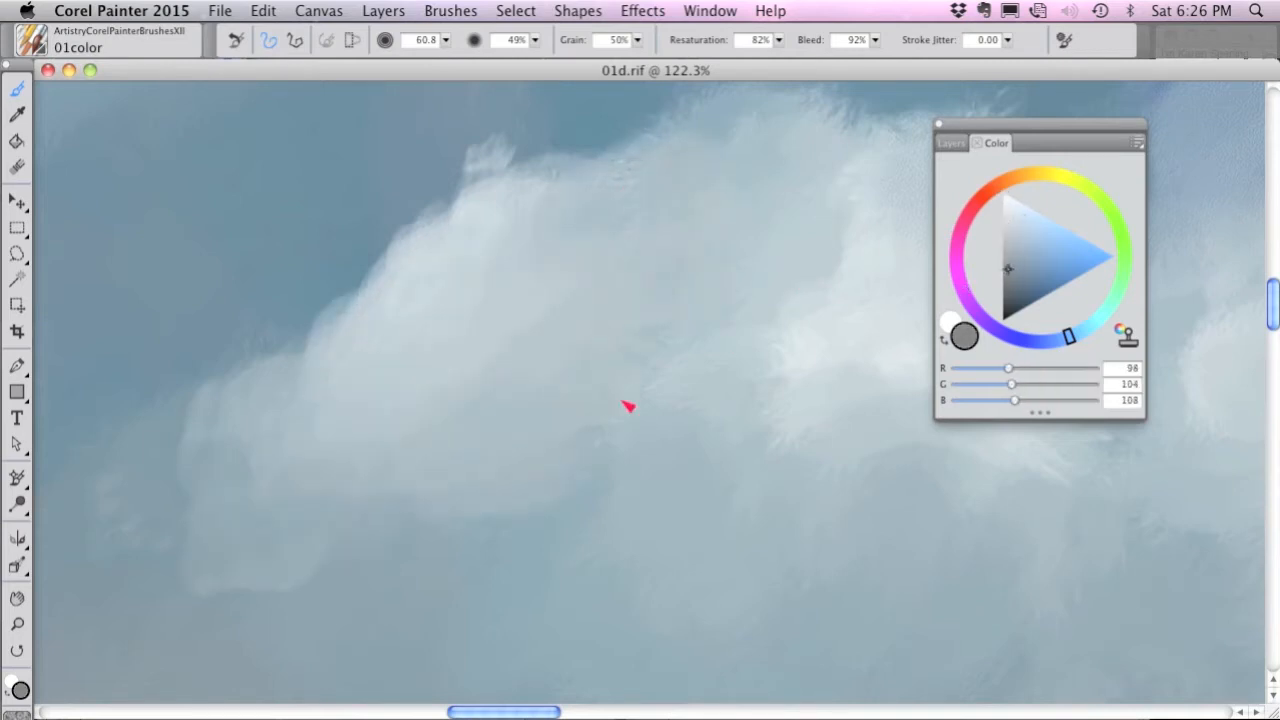
pyautogui.moveTo(594, 434); pyautogui.dragTo(541, 454)
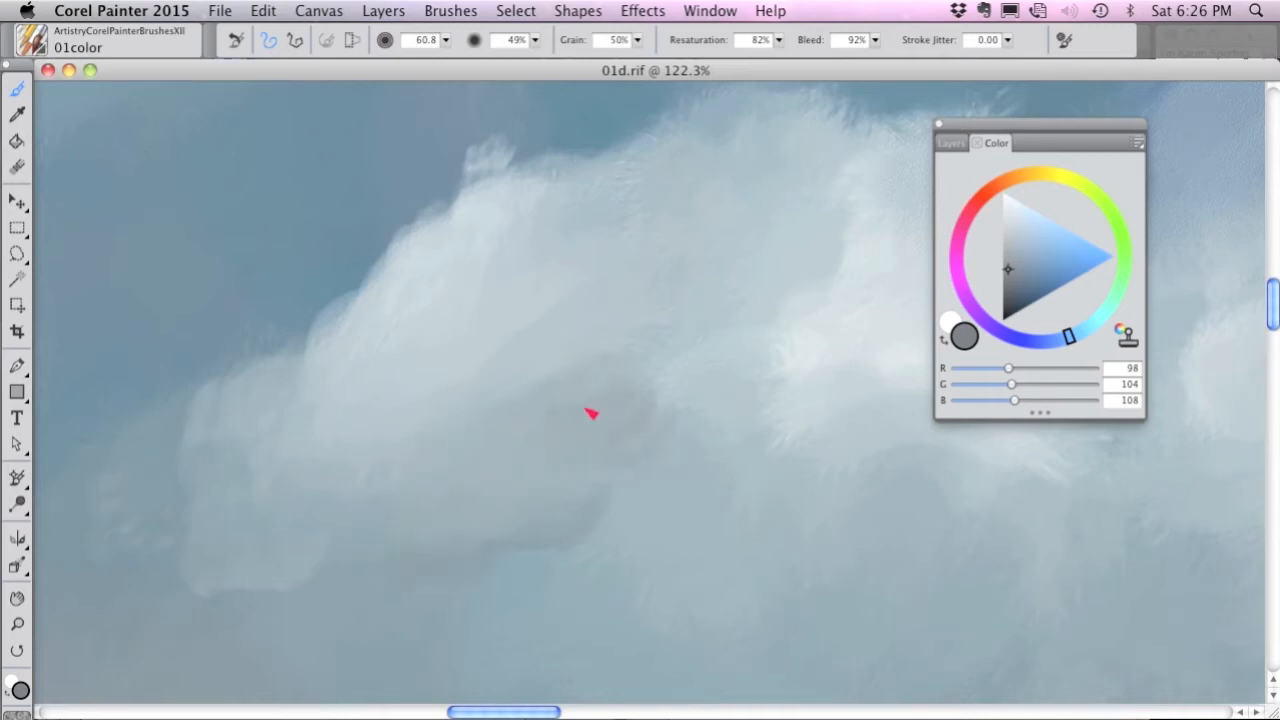
pyautogui.click(1008, 283)
pyautogui.moveTo(668, 520)
pyautogui.mouseDown()
pyautogui.moveTo(631, 418)
pyautogui.moveTo(693, 353)
pyautogui.moveTo(693, 285)
pyautogui.moveTo(517, 411)
pyautogui.moveTo(431, 569)
pyautogui.moveTo(363, 551)
pyautogui.moveTo(487, 553)
pyautogui.mouseUp()
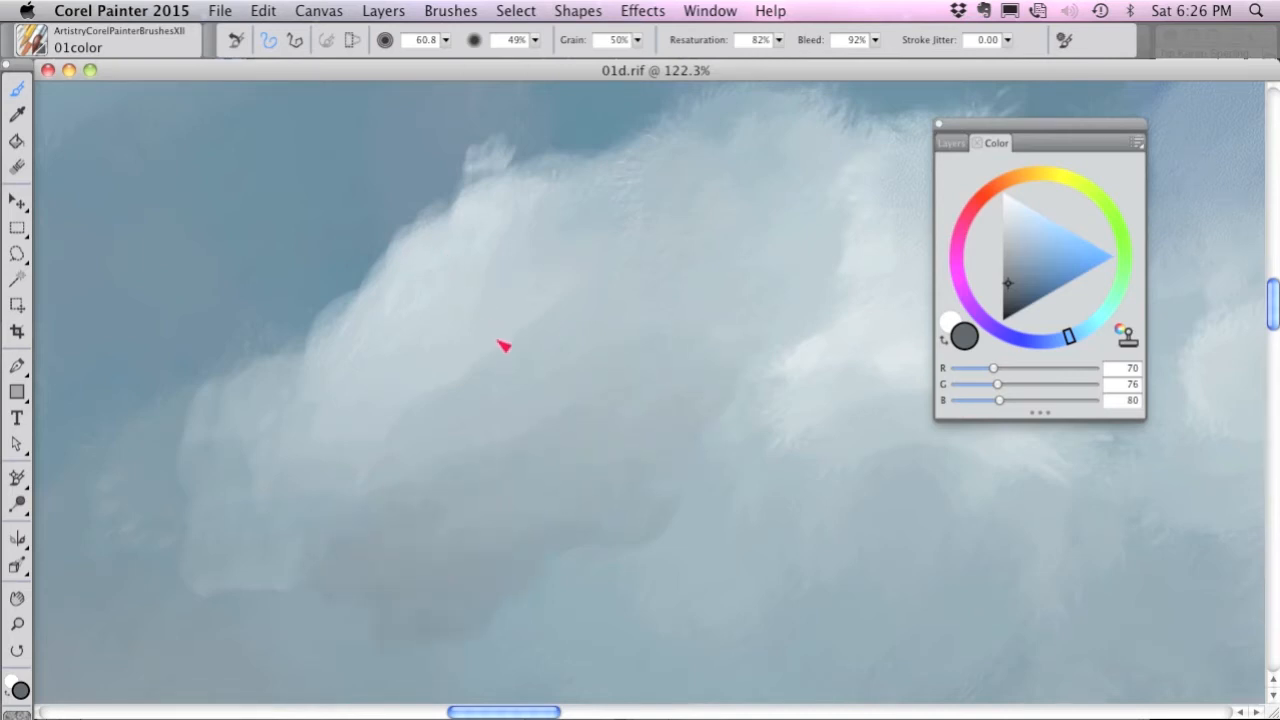
# Paint a band of white (RGB 255, 255, 255) highlights beneath the gray shadow in the cloud.
pyautogui.click(1005, 205)
pyautogui.moveTo(620, 540)
pyautogui.mouseDown()
pyautogui.moveTo(695, 484)
pyautogui.moveTo(611, 531)
pyautogui.moveTo(537, 614)
pyautogui.moveTo(703, 520)
pyautogui.mouseUp()
pyautogui.moveTo(795, 403)
pyautogui.mouseDown()
pyautogui.moveTo(833, 484)
pyautogui.moveTo(747, 414)
pyautogui.moveTo(506, 538)
pyautogui.moveTo(437, 622)
pyautogui.moveTo(396, 638)
pyautogui.moveTo(355, 628)
pyautogui.moveTo(319, 647)
pyautogui.moveTo(374, 612)
pyautogui.mouseUp()
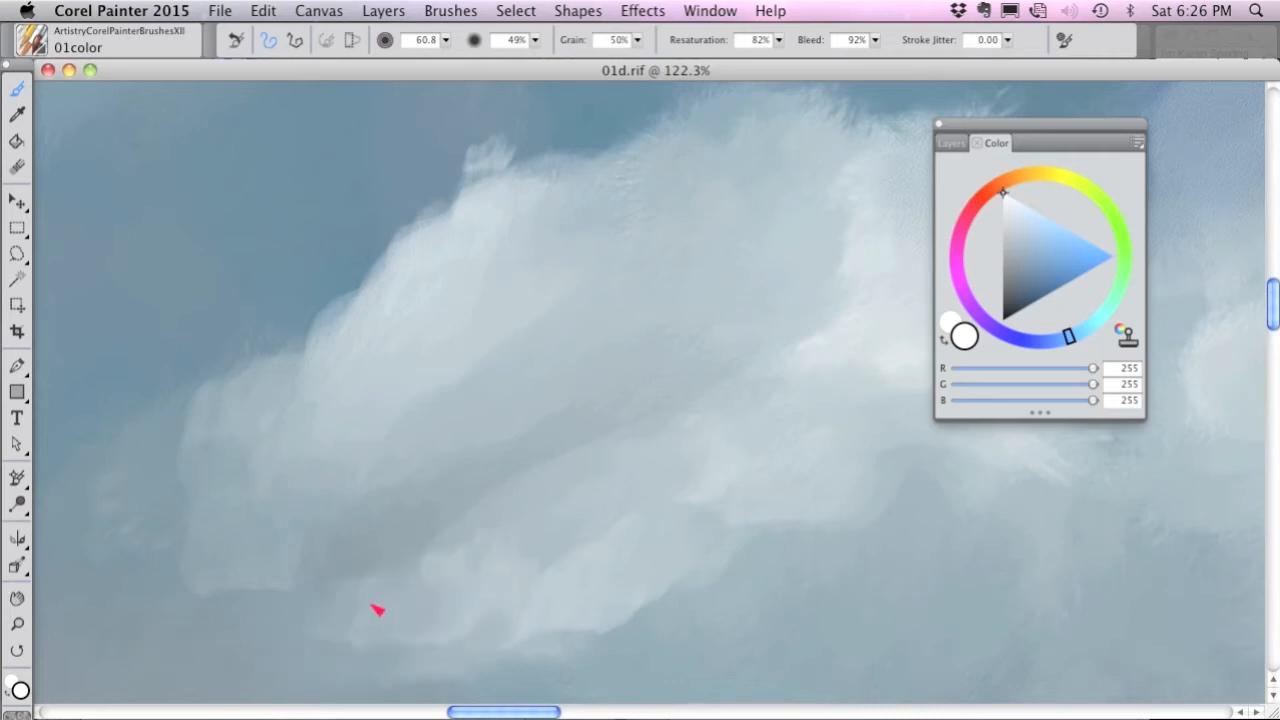
# Blend the new highlights and shadows into the surrounding cloud with the 02blender brush, reducing its size to 48.9.
pyautogui.click(34, 47)
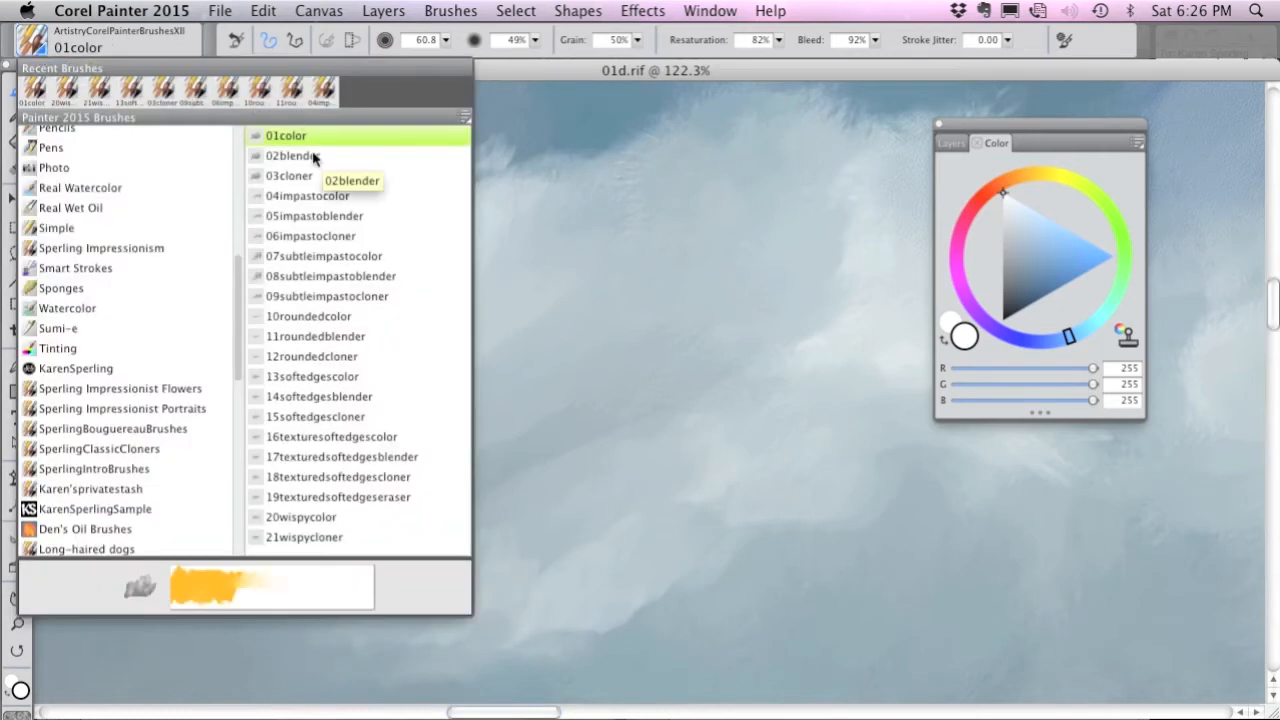
pyautogui.click(292, 156)
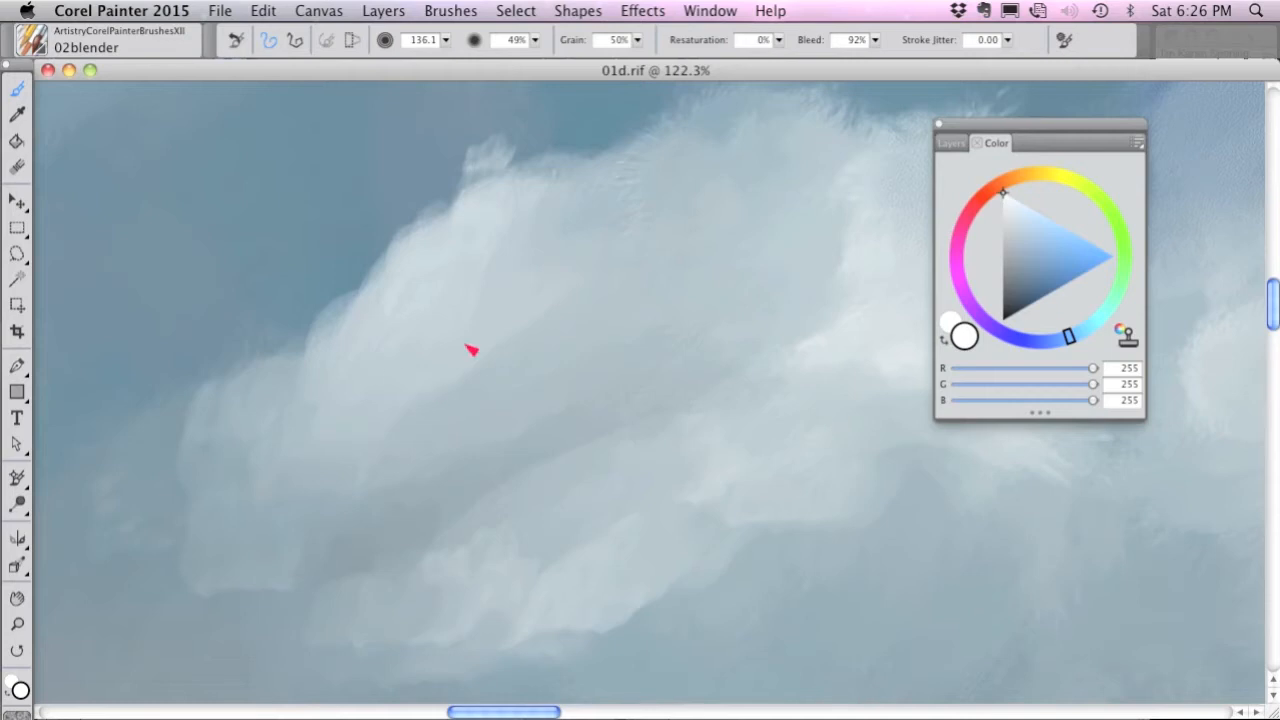
pyautogui.moveTo(429, 249)
pyautogui.mouseDown()
pyautogui.moveTo(452, 212)
pyautogui.moveTo(433, 243)
pyautogui.moveTo(472, 224)
pyautogui.moveTo(466, 271)
pyautogui.mouseUp()
pyautogui.moveTo(491, 398)
pyautogui.mouseDown()
pyautogui.moveTo(463, 427)
pyautogui.moveTo(355, 444)
pyautogui.moveTo(342, 476)
pyautogui.moveTo(263, 463)
pyautogui.moveTo(290, 422)
pyautogui.moveTo(408, 504)
pyautogui.mouseUp()
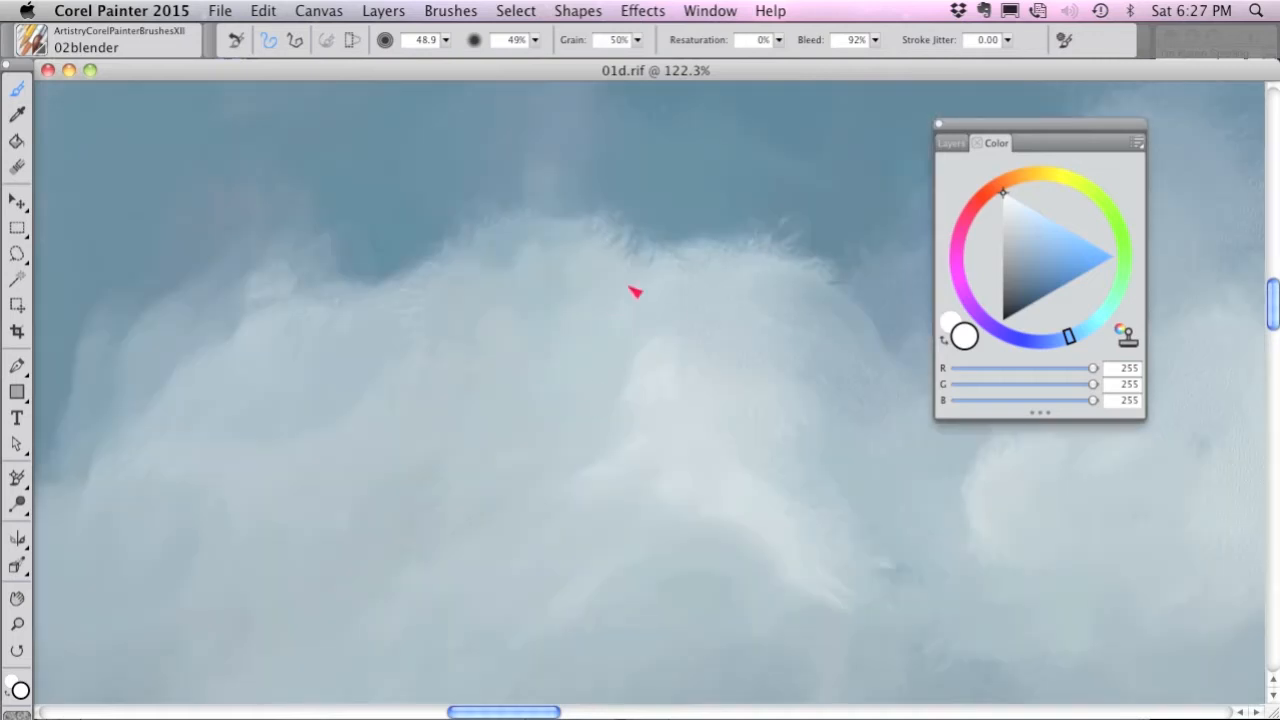
pyautogui.moveTo(635, 291)
pyautogui.mouseDown()
pyautogui.moveTo(549, 280)
pyautogui.moveTo(623, 263)
pyautogui.moveTo(774, 311)
pyautogui.moveTo(614, 250)
pyautogui.moveTo(474, 287)
pyautogui.moveTo(573, 288)
pyautogui.moveTo(475, 286)
pyautogui.mouseUp()
pyautogui.moveTo(686, 240)
pyautogui.mouseDown()
pyautogui.moveTo(592, 329)
pyautogui.moveTo(686, 334)
pyautogui.moveTo(757, 286)
pyautogui.moveTo(816, 300)
pyautogui.moveTo(830, 243)
pyautogui.moveTo(848, 299)
pyautogui.moveTo(741, 381)
pyautogui.moveTo(647, 362)
pyautogui.mouseUp()
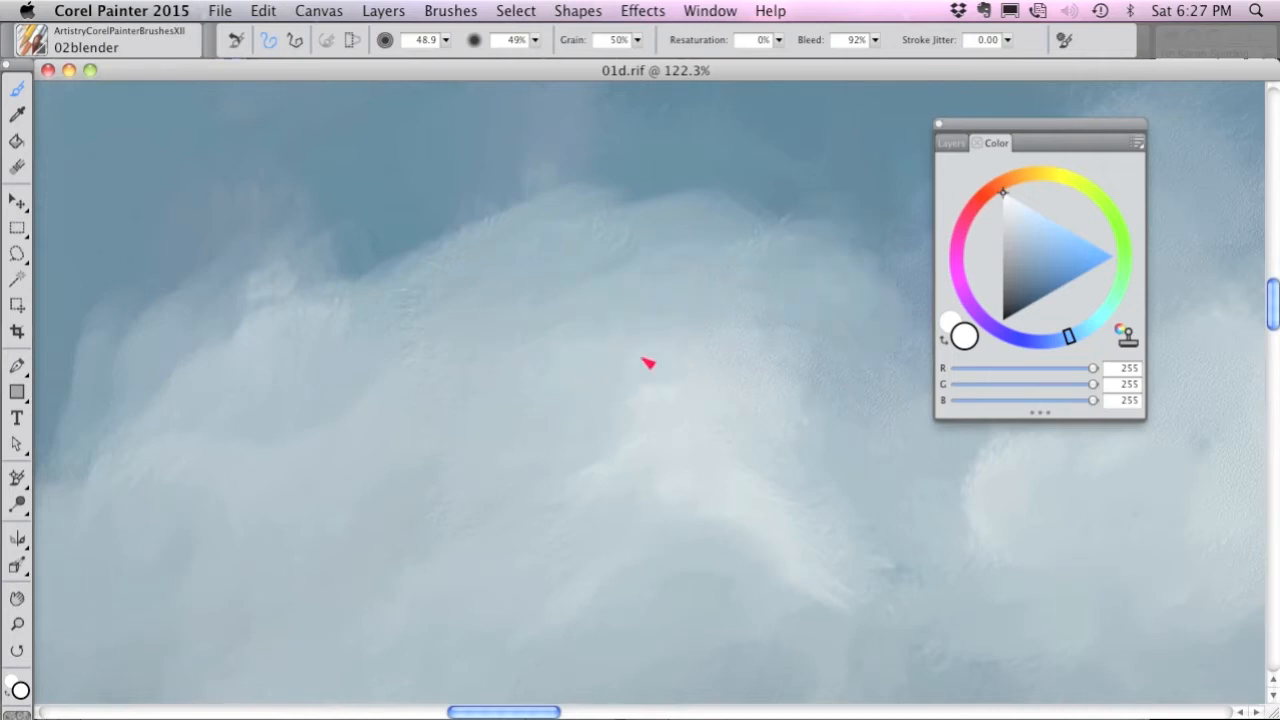
# Clone source photo detail into the upper edge of the cloud using the 03cloner brush at size 50.0.
pyautogui.click(49, 45)
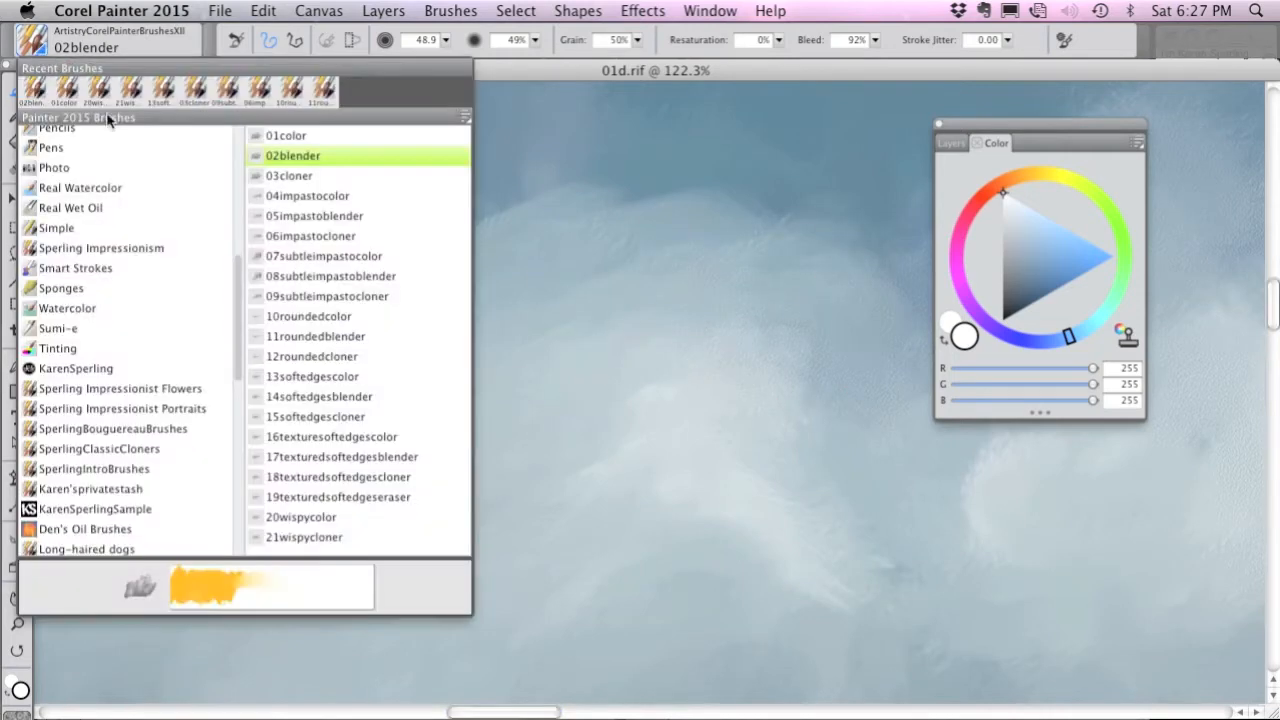
pyautogui.click(292, 175)
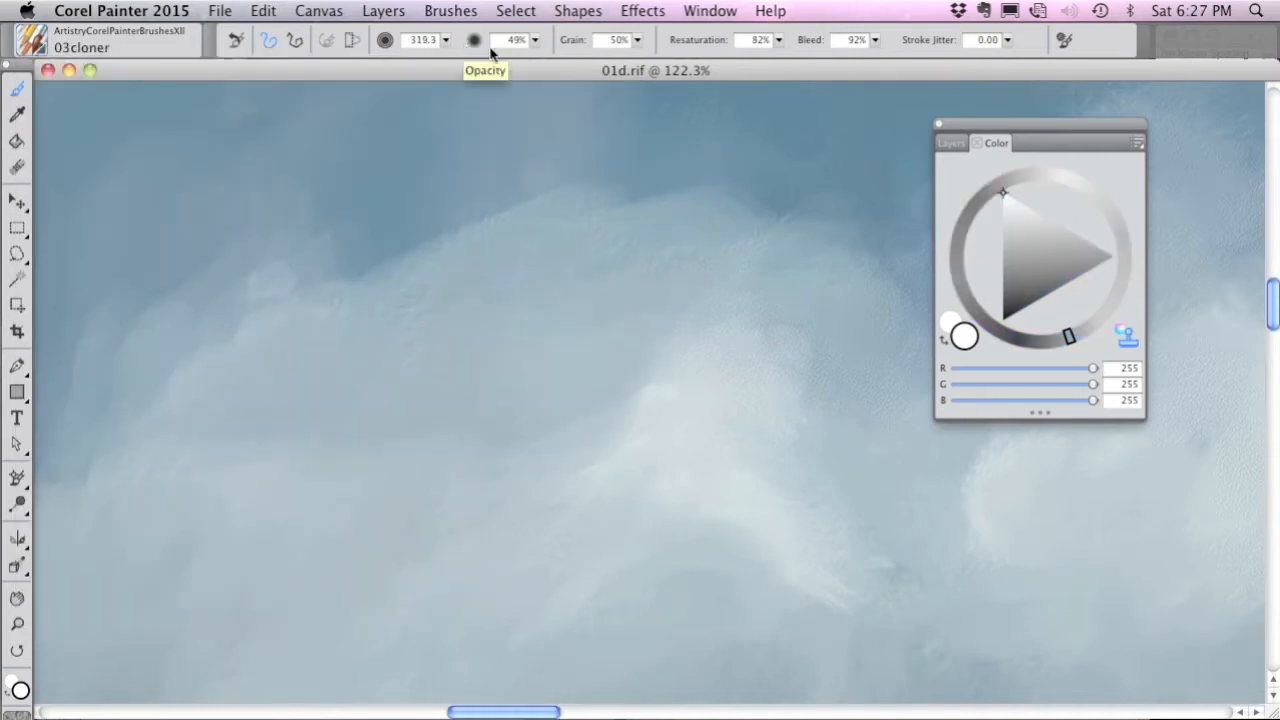
pyautogui.moveTo(445, 40)
pyautogui.mouseDown()
pyautogui.moveTo(471, 51)
pyautogui.moveTo(433, 71)
pyautogui.mouseUp()
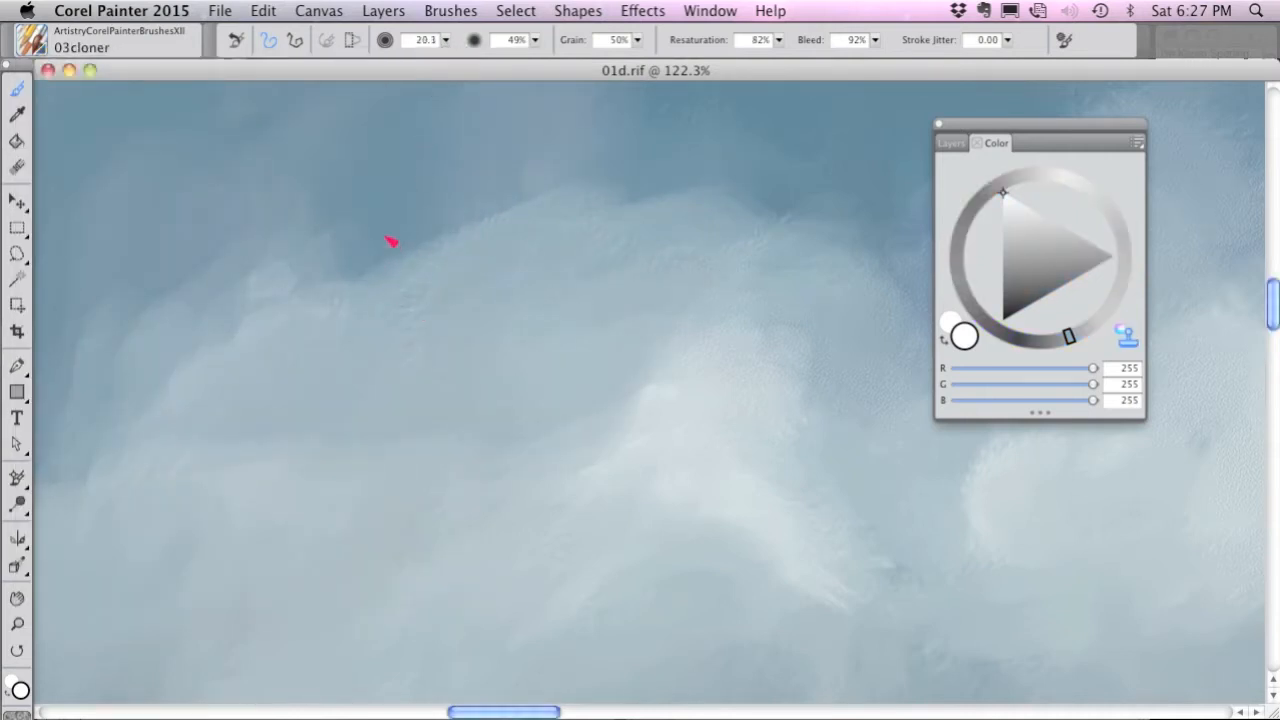
pyautogui.moveTo(408, 275)
pyautogui.mouseDown()
pyautogui.moveTo(458, 260)
pyautogui.moveTo(408, 278)
pyautogui.moveTo(426, 285)
pyautogui.mouseUp()
pyautogui.moveTo(445, 303)
pyautogui.mouseDown()
pyautogui.moveTo(433, 248)
pyautogui.moveTo(444, 295)
pyautogui.mouseUp()
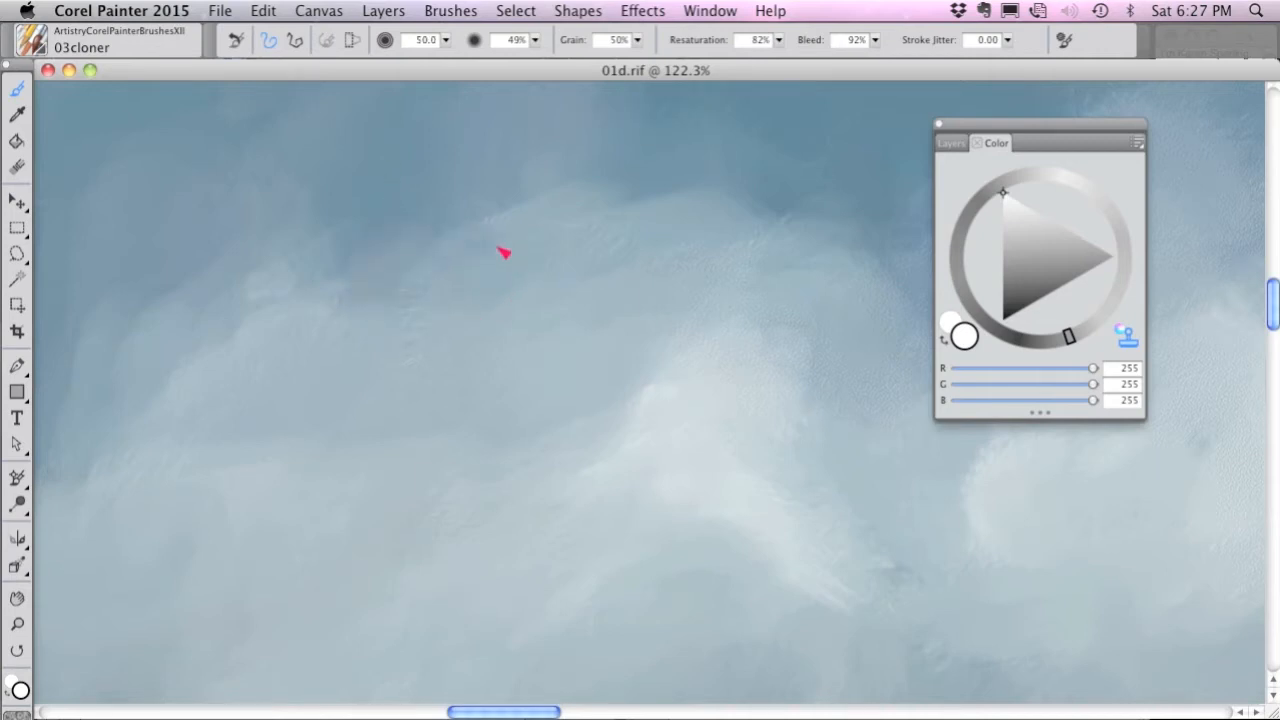
pyautogui.moveTo(566, 195); pyautogui.dragTo(680, 240)
pyautogui.moveTo(560, 286); pyautogui.dragTo(601, 307)
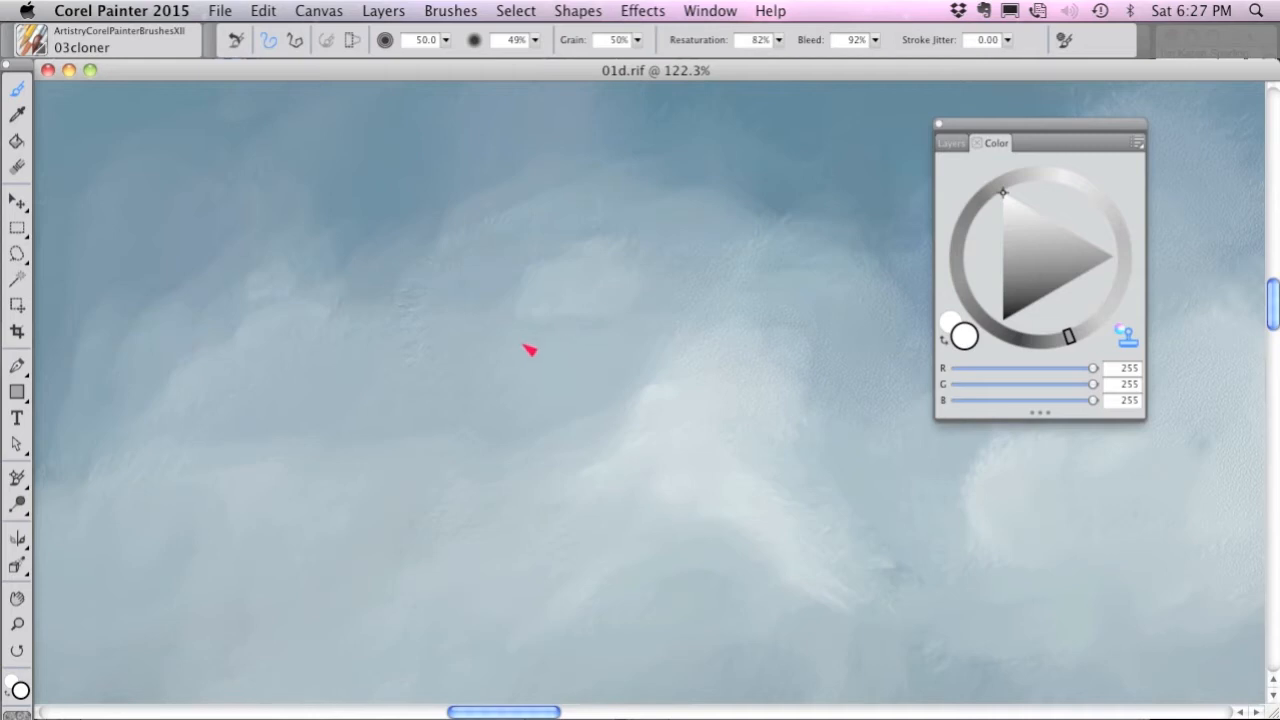
# Compare the painting with the source photo through tracing paper and clone more photo detail into the neighboring clouds.
pyautogui.press('super+t')
pyautogui.press('super+t')
pyautogui.press('super+t')
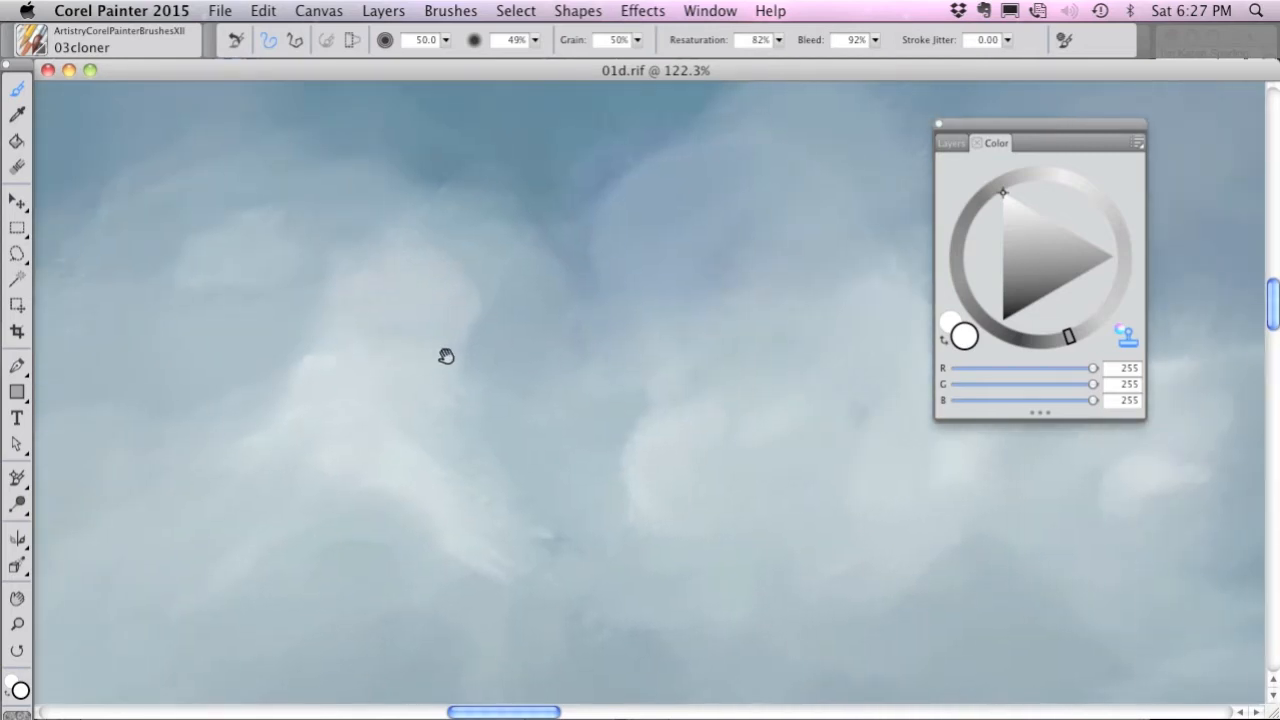
pyautogui.press('super+t')
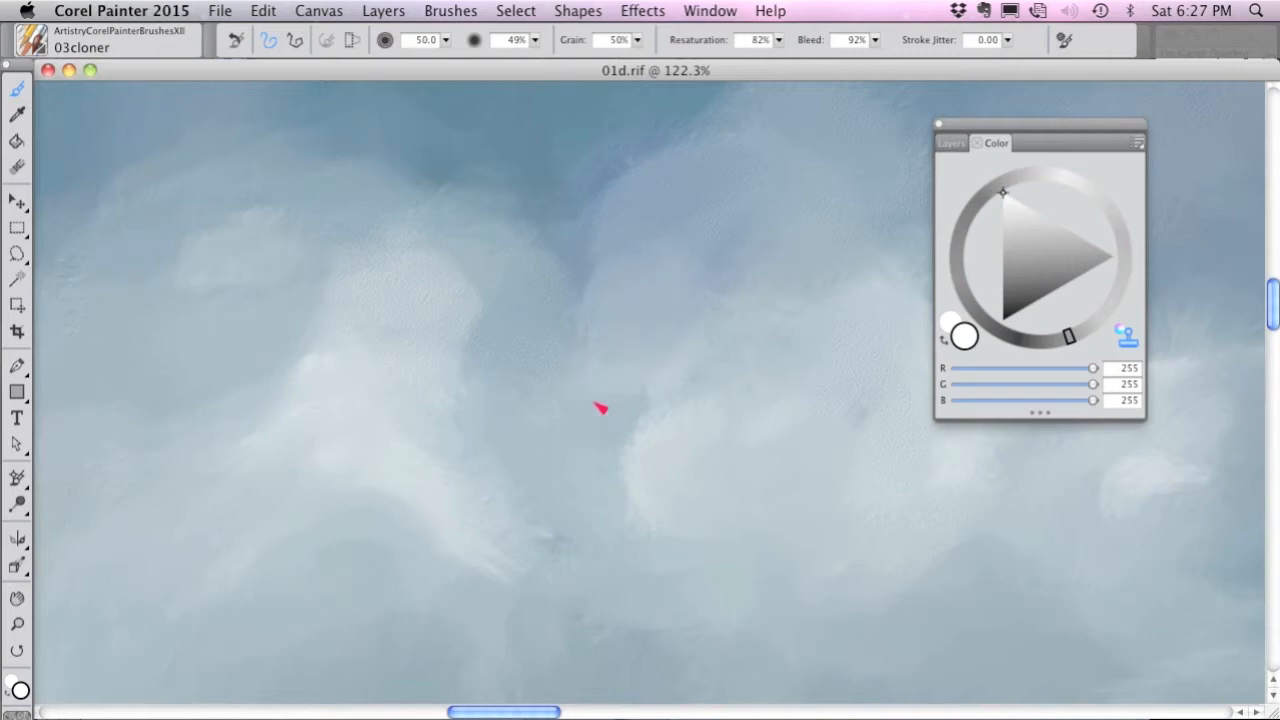
pyautogui.press('super+t')
pyautogui.moveTo(452, 519)
pyautogui.mouseDown()
pyautogui.moveTo(550, 527)
pyautogui.moveTo(569, 486)
pyautogui.moveTo(630, 484)
pyautogui.moveTo(682, 530)
pyautogui.moveTo(698, 512)
pyautogui.moveTo(734, 508)
pyautogui.moveTo(727, 535)
pyautogui.moveTo(725, 445)
pyautogui.mouseUp()
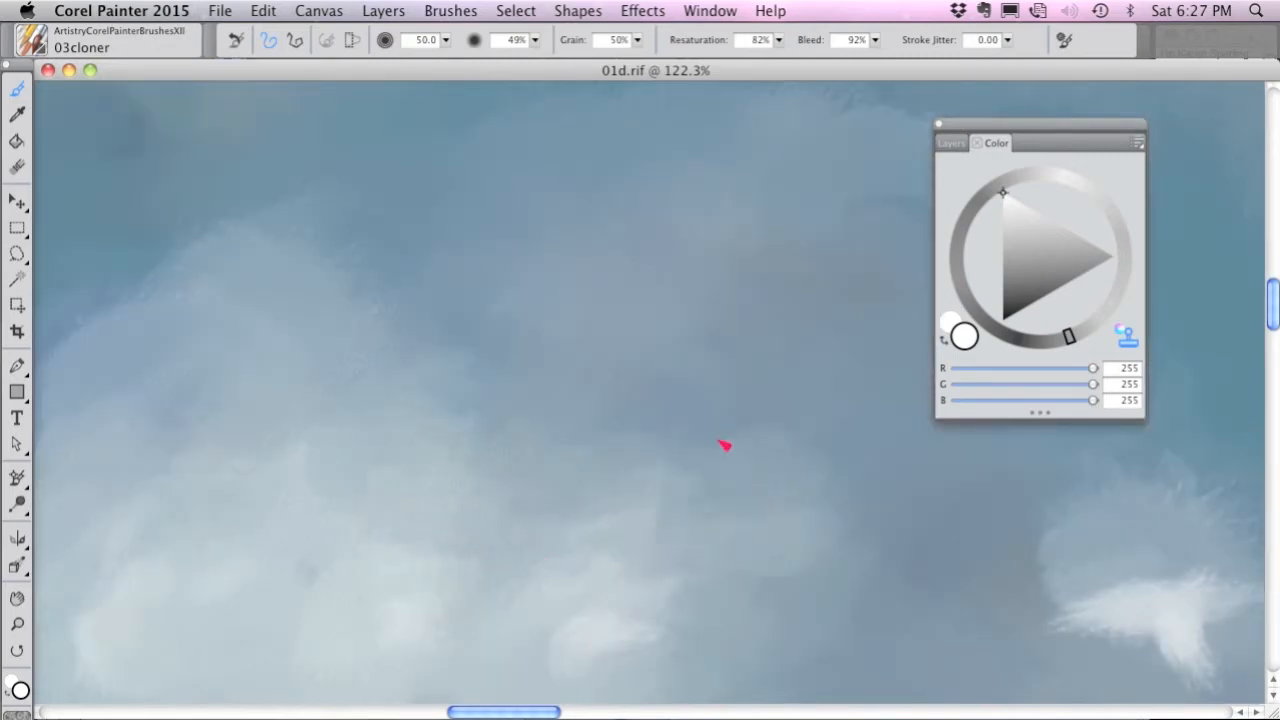
pyautogui.press('super+t')
pyautogui.press('super+t')
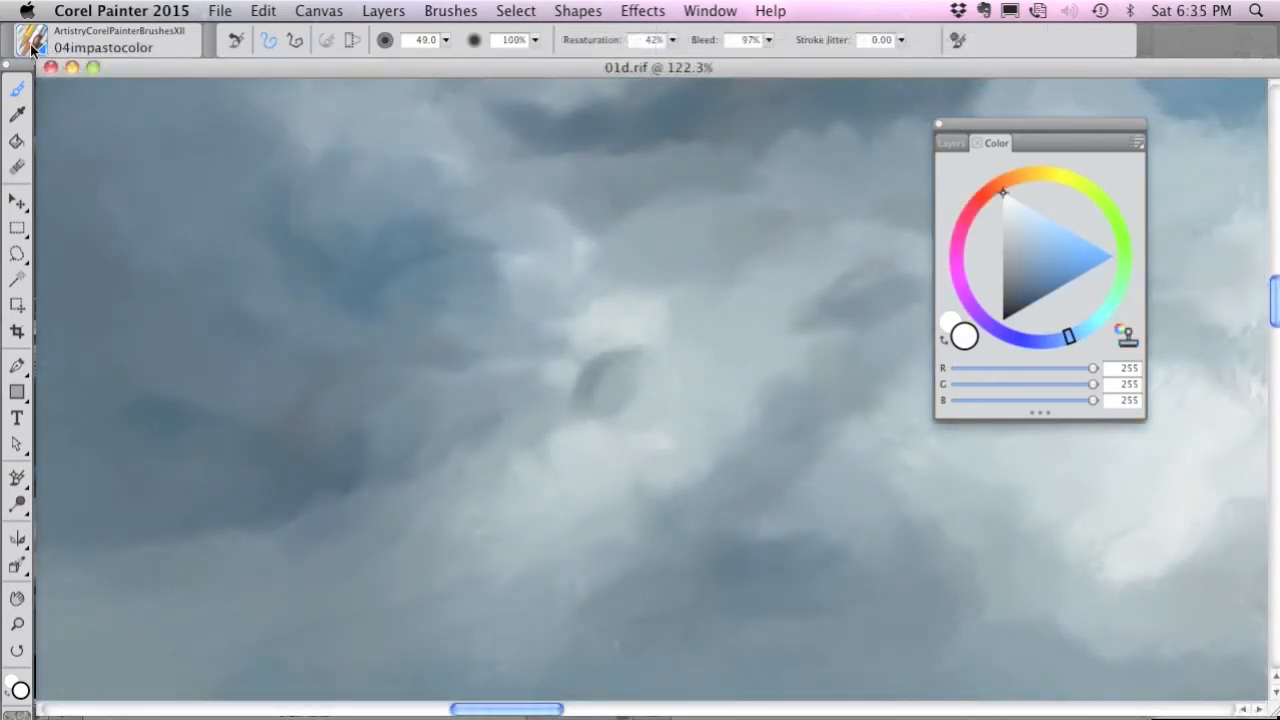
# Paint a thick white puff over the light cloud using the 04impastocolor brush at size 49.0.
pyautogui.click(37, 42)
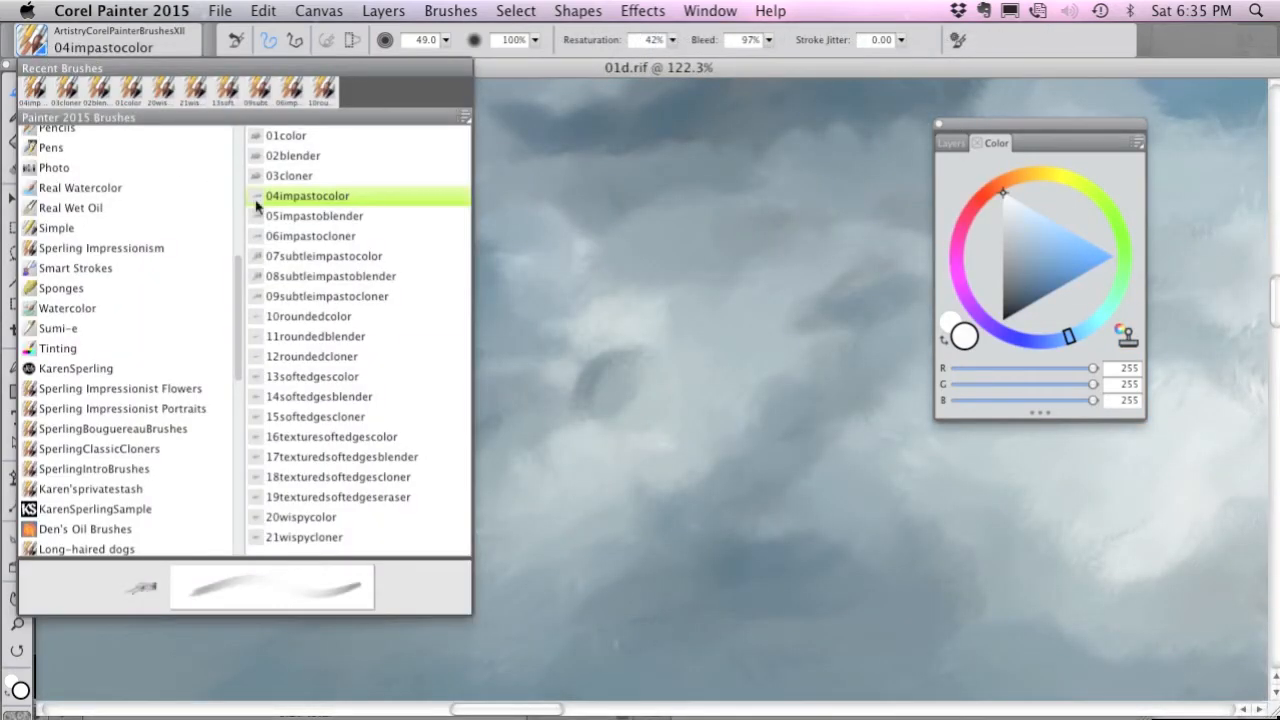
pyautogui.click(341, 200)
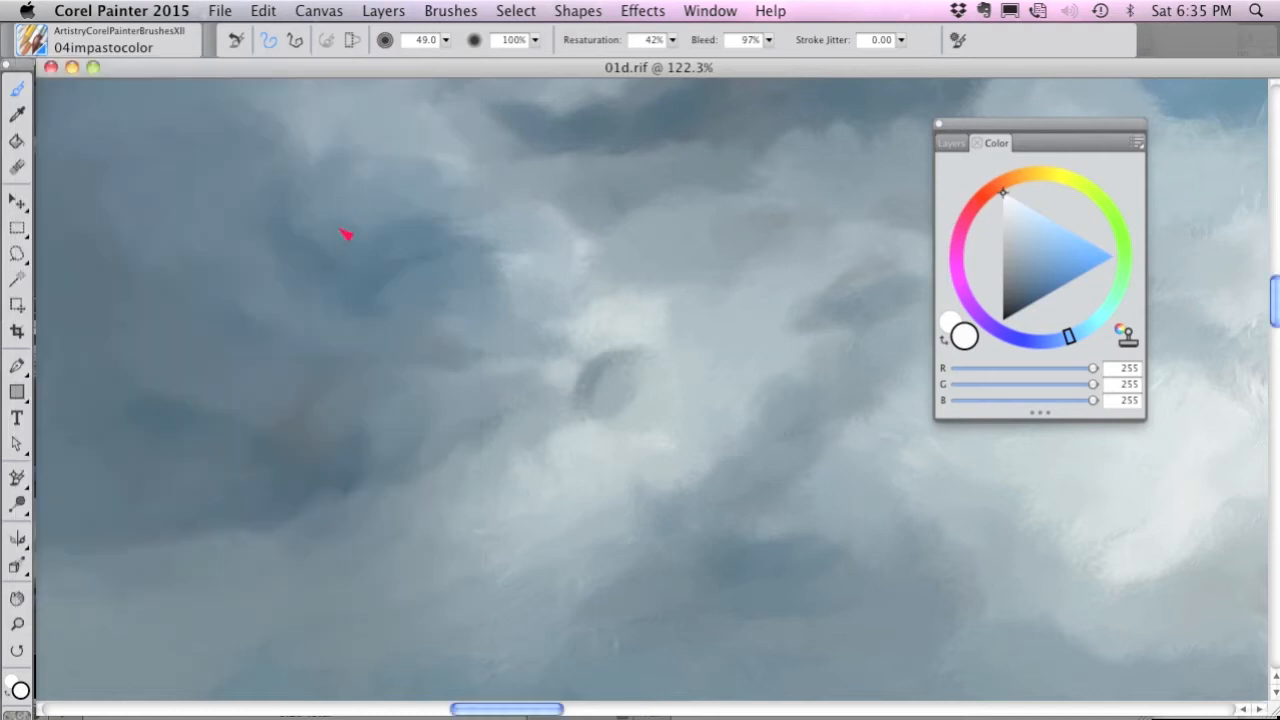
pyautogui.moveTo(521, 286)
pyautogui.mouseDown()
pyautogui.moveTo(526, 274)
pyautogui.moveTo(589, 314)
pyautogui.moveTo(647, 255)
pyautogui.moveTo(623, 354)
pyautogui.moveTo(526, 300)
pyautogui.moveTo(557, 267)
pyautogui.moveTo(486, 300)
pyautogui.moveTo(449, 358)
pyautogui.mouseUp()
pyautogui.press('super+t')
pyautogui.press('super+t')
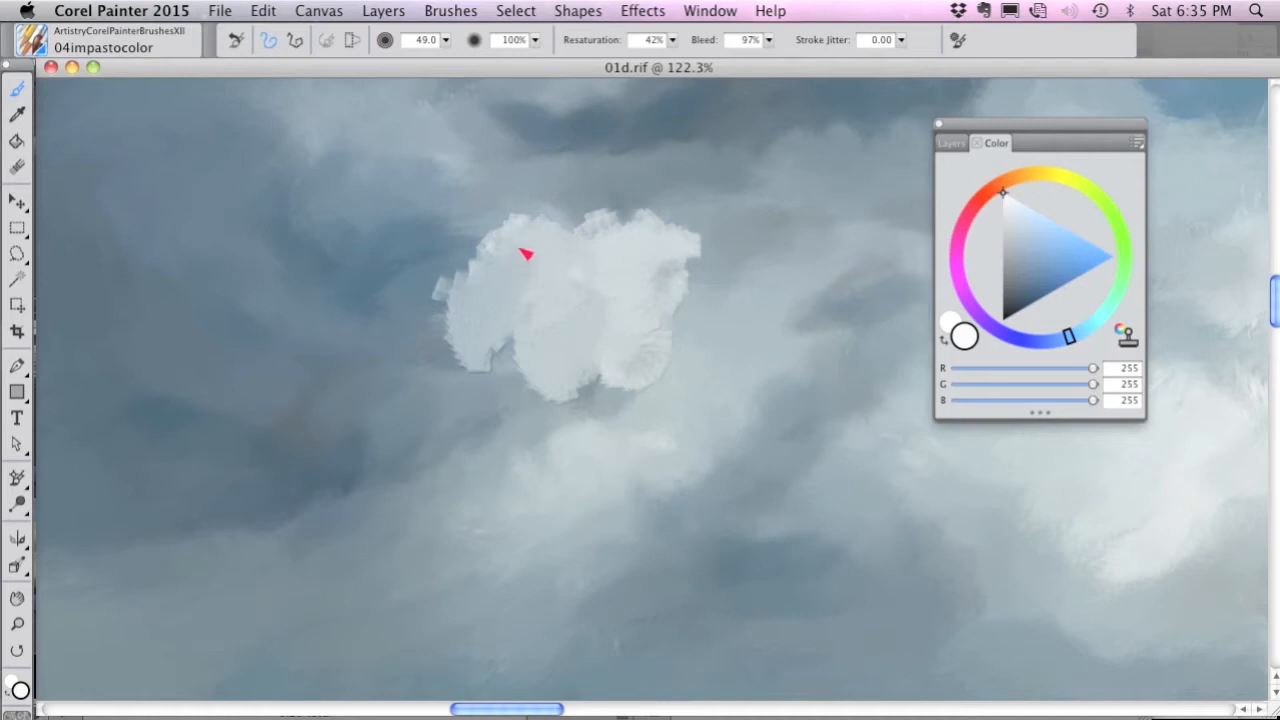
# Reduce the brush size to 31.3 and add white wisps and highlights to the puff, using the source photo as reference.
pyautogui.moveTo(520, 232); pyautogui.dragTo(556, 230)
pyautogui.press('super+t')
pyautogui.press('super+t')
pyautogui.press('super+t')
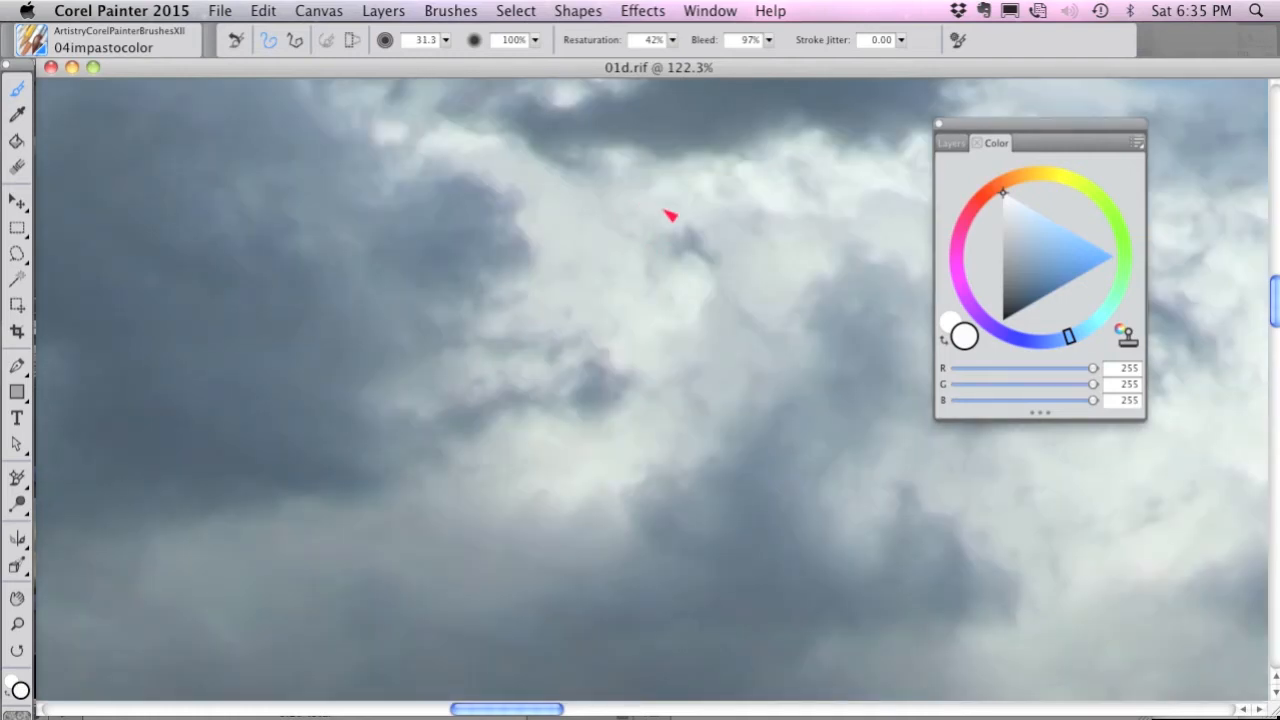
pyautogui.press('super+t')
pyautogui.moveTo(706, 237); pyautogui.dragTo(770, 242)
pyautogui.press('super+t')
pyautogui.press('super+t')
pyautogui.moveTo(531, 343)
pyautogui.mouseDown()
pyautogui.moveTo(554, 310)
pyautogui.moveTo(577, 331)
pyautogui.mouseUp()
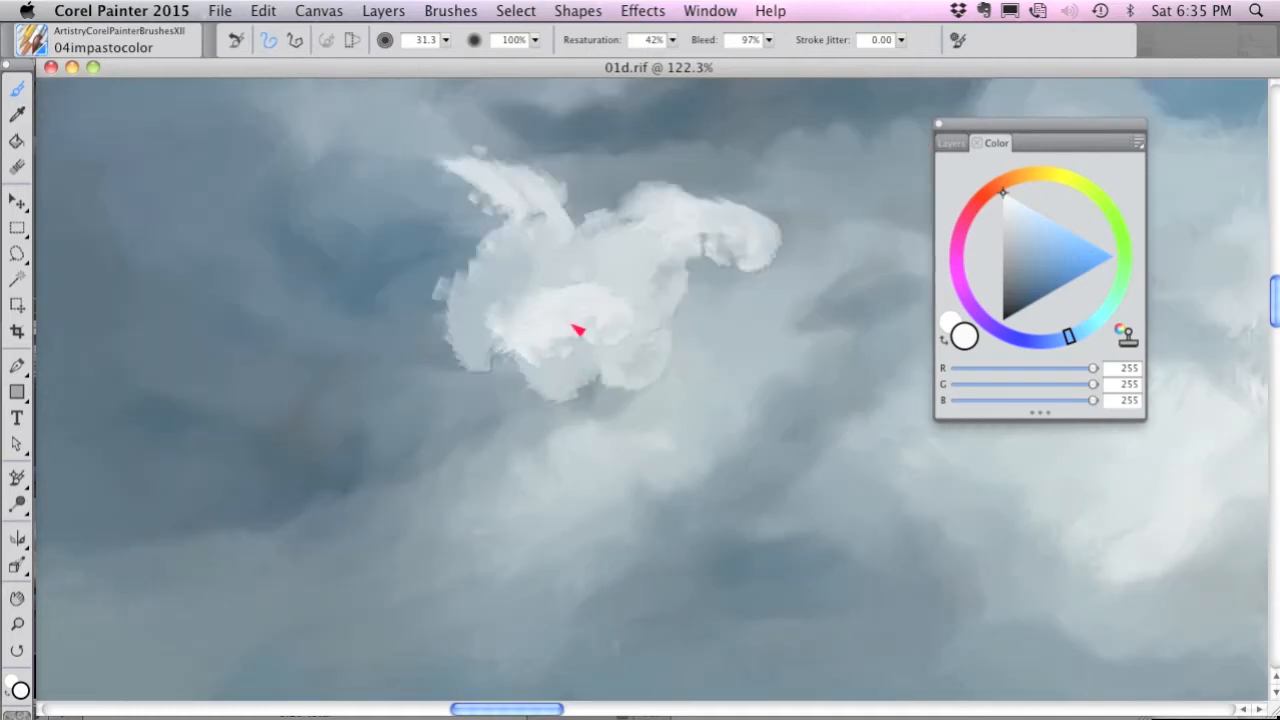
# Shade the white puff's left side and underside with blue-gray RGB 73, 97, 113.
pyautogui.press('super+t')
pyautogui.click(1021, 274)
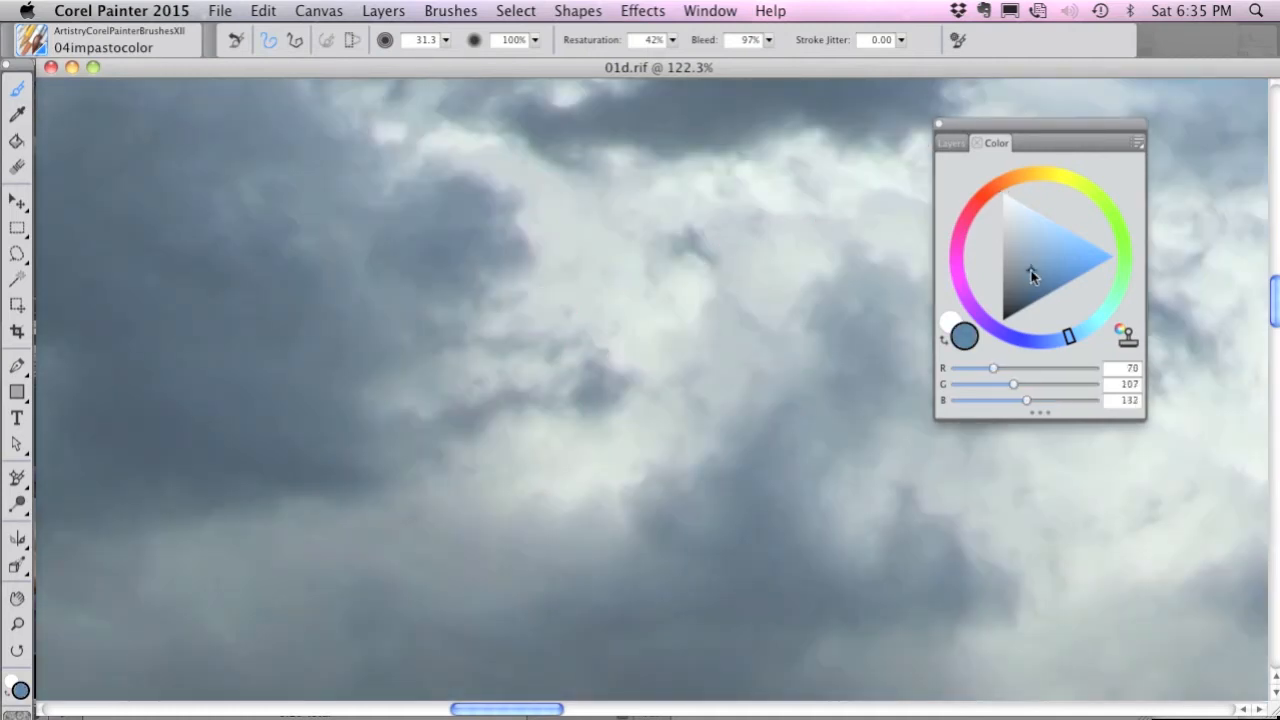
pyautogui.press('super+t')
pyautogui.moveTo(486, 277)
pyautogui.mouseDown()
pyautogui.moveTo(480, 266)
pyautogui.moveTo(505, 279)
pyautogui.moveTo(491, 306)
pyautogui.moveTo(489, 294)
pyautogui.moveTo(446, 313)
pyautogui.moveTo(491, 309)
pyautogui.moveTo(503, 357)
pyautogui.moveTo(528, 300)
pyautogui.moveTo(520, 376)
pyautogui.moveTo(715, 274)
pyautogui.mouseUp()
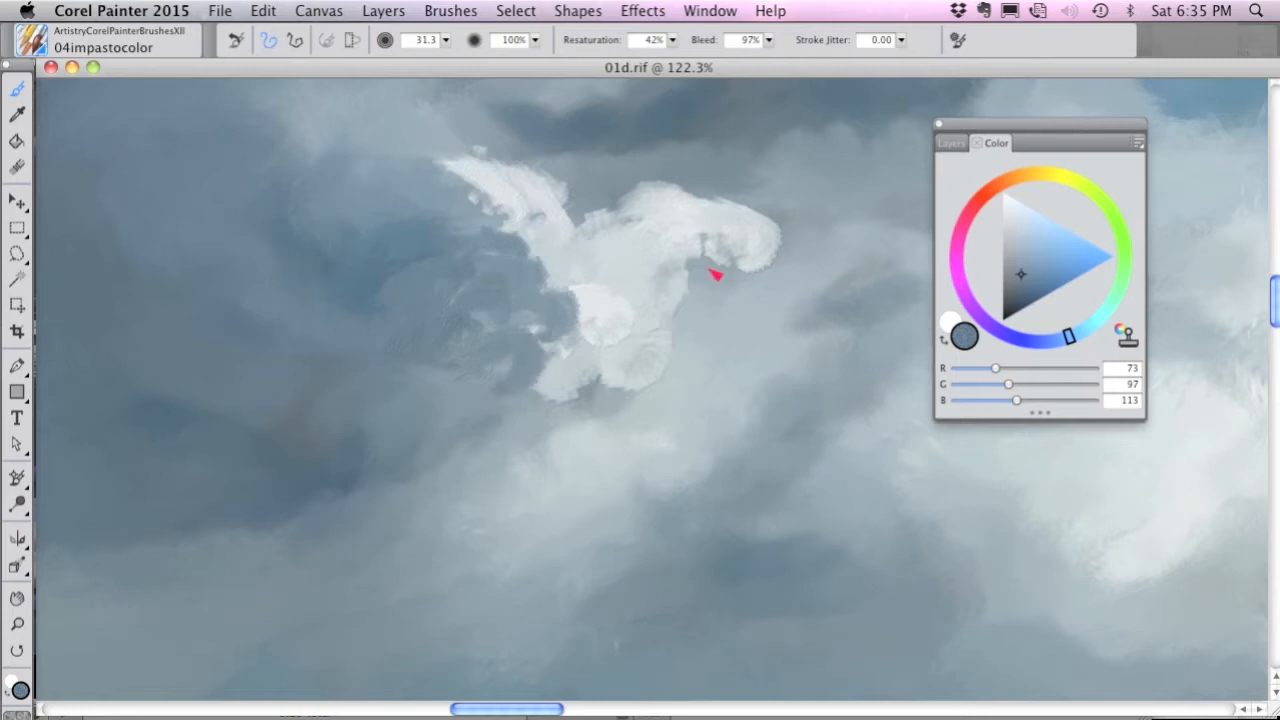
# Paint light gray RGB 169, 174, 177 strokes around the puff's right lobe, checking against the source photo.
pyautogui.moveTo(1007, 222); pyautogui.dragTo(1002, 194)
pyautogui.press('super+t')
pyautogui.press('super+t')
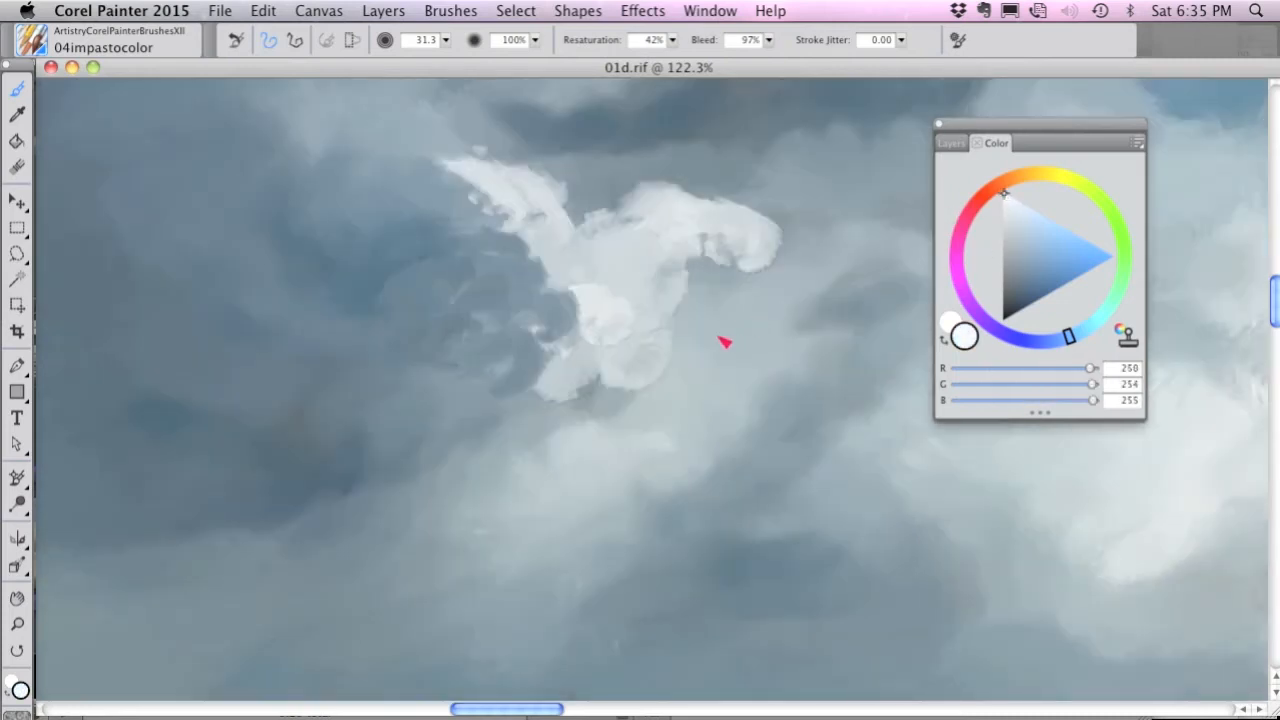
pyautogui.press('super+t')
pyautogui.click(1006, 234)
pyautogui.press('super+t')
pyautogui.moveTo(748, 275)
pyautogui.mouseDown()
pyautogui.moveTo(797, 237)
pyautogui.moveTo(793, 222)
pyautogui.moveTo(769, 226)
pyautogui.moveTo(706, 183)
pyautogui.moveTo(639, 187)
pyautogui.moveTo(710, 265)
pyautogui.mouseUp()
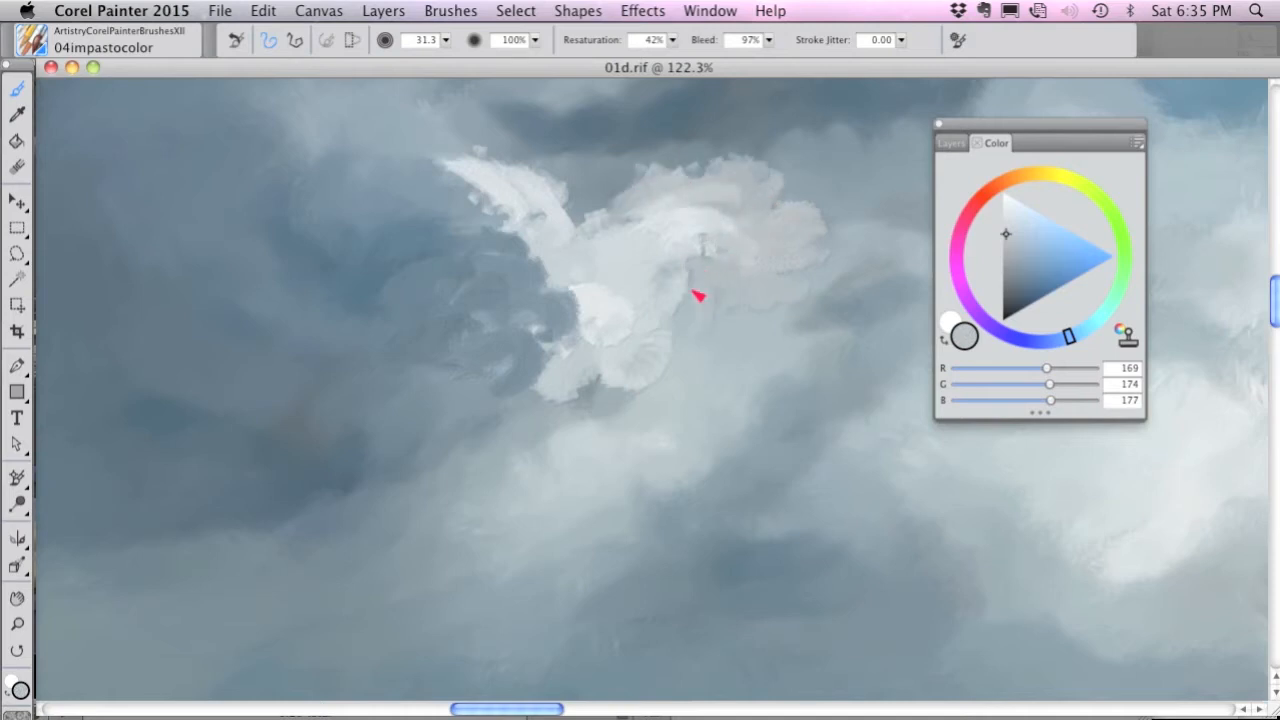
# Pick a lighter gray and paint a highlight down the middle of the puff.
pyautogui.press('super+t')
# Paint medium gray-blue RGB 144, 160, 170 over the lower part of the puff, following the source photo.
pyautogui.press('super+t')
pyautogui.moveTo(1004, 228); pyautogui.dragTo(1003, 205)
pyautogui.moveTo(624, 270)
pyautogui.mouseDown()
pyautogui.moveTo(584, 281)
pyautogui.moveTo(628, 314)
pyautogui.moveTo(596, 372)
pyautogui.moveTo(656, 379)
pyautogui.moveTo(625, 372)
pyautogui.moveTo(585, 415)
pyautogui.mouseUp()
pyautogui.press('super+t')
pyautogui.press('super+t')
pyautogui.press('super+t')
pyautogui.click(1013, 242)
pyautogui.press('super+t')
pyautogui.moveTo(614, 406)
pyautogui.mouseDown()
pyautogui.moveTo(688, 371)
pyautogui.moveTo(648, 393)
pyautogui.moveTo(538, 407)
pyautogui.moveTo(628, 423)
pyautogui.moveTo(601, 449)
pyautogui.moveTo(507, 447)
pyautogui.moveTo(532, 434)
pyautogui.moveTo(459, 443)
pyautogui.moveTo(514, 417)
pyautogui.moveTo(526, 383)
pyautogui.moveTo(614, 421)
pyautogui.mouseUp()
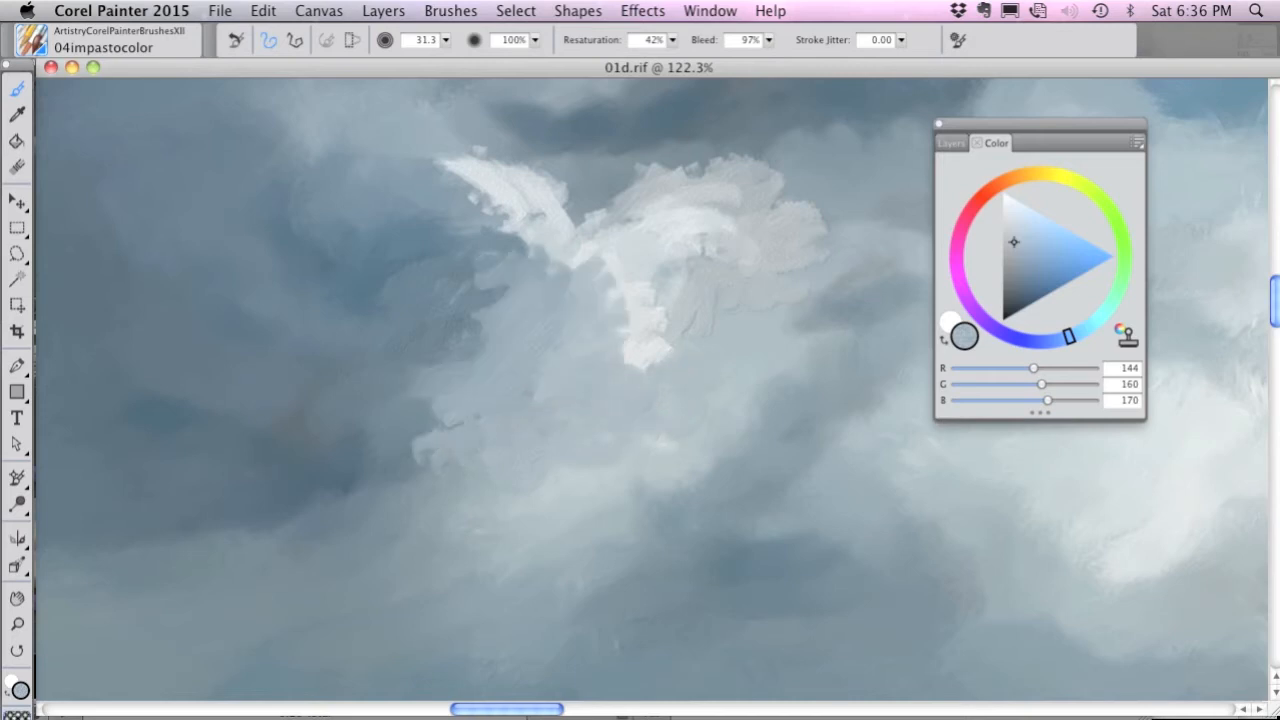
# Choose the Fine Dots paper and paint textured gray-blue shadows and RGB 224, 227, 228 highlights on the puff's left lobe.
pyautogui.click(25, 712)
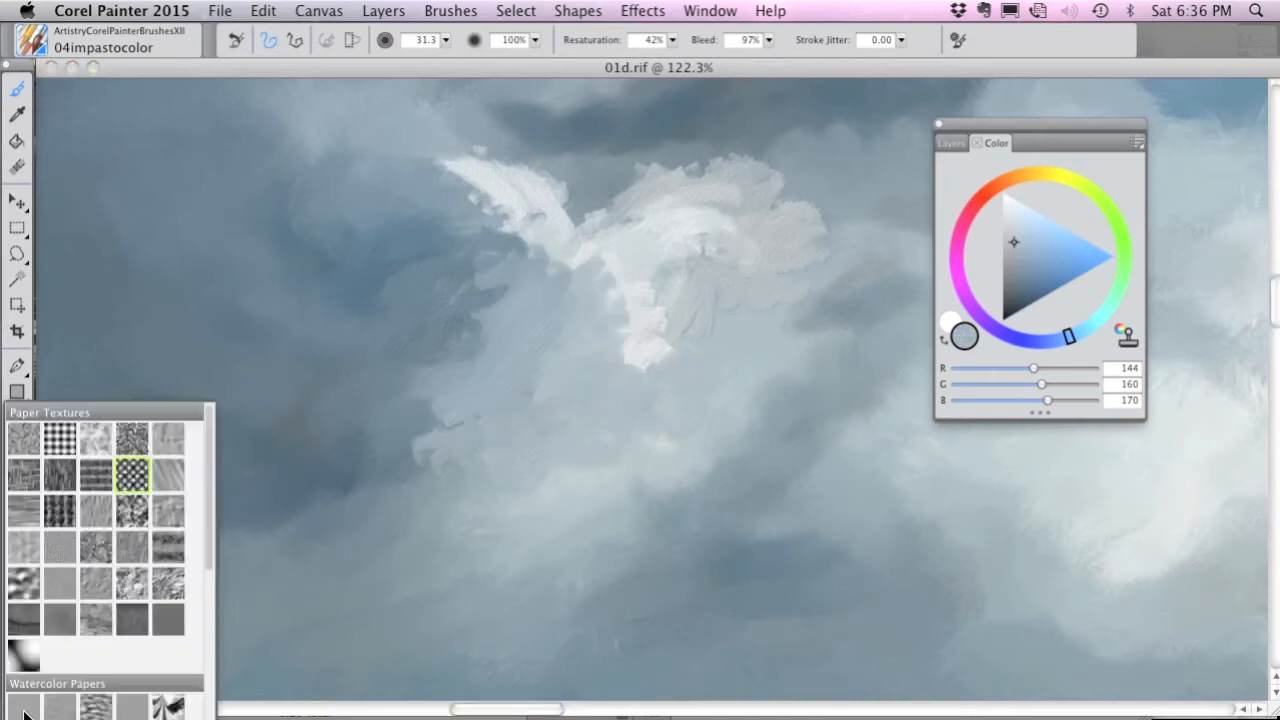
pyautogui.click(133, 476)
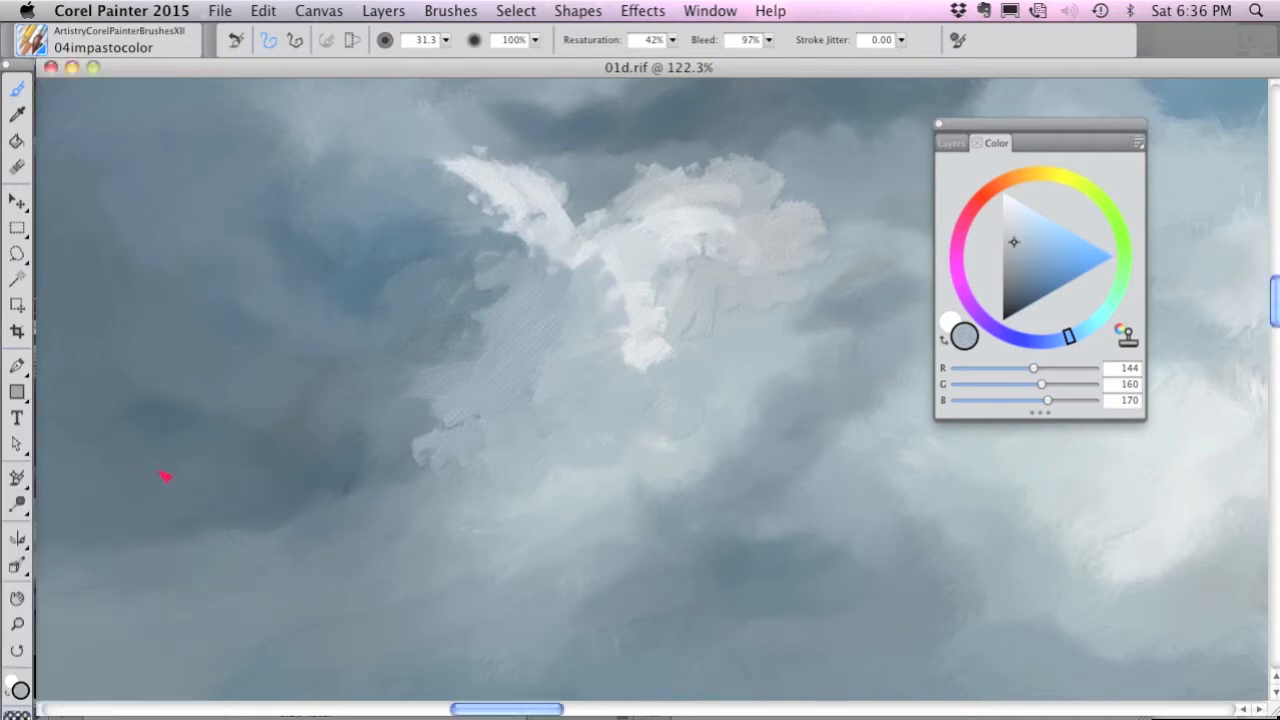
pyautogui.moveTo(469, 341)
pyautogui.mouseDown()
pyautogui.moveTo(481, 223)
pyautogui.moveTo(452, 222)
pyautogui.moveTo(461, 285)
pyautogui.mouseUp()
pyautogui.press('super+t')
pyautogui.press('super+t')
pyautogui.click(1003, 207)
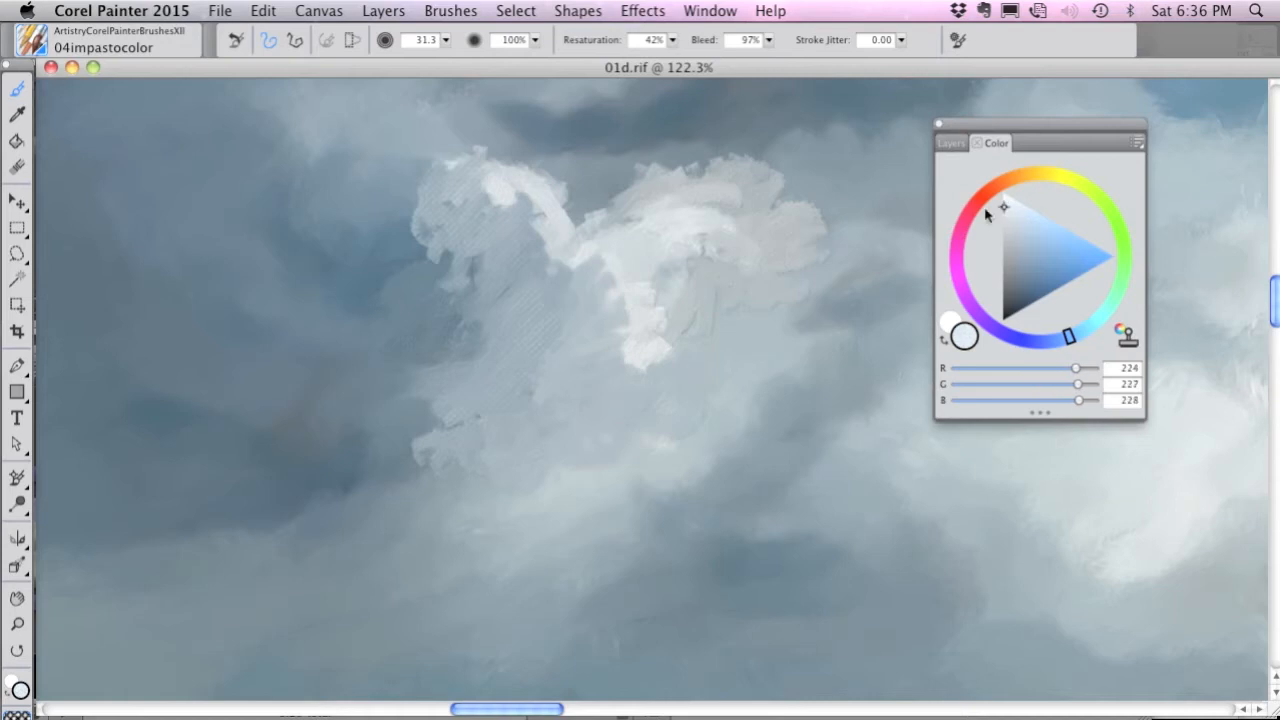
pyautogui.moveTo(504, 202)
pyautogui.mouseDown()
pyautogui.moveTo(454, 167)
pyautogui.moveTo(530, 193)
pyautogui.moveTo(549, 229)
pyautogui.moveTo(553, 291)
pyautogui.moveTo(526, 231)
pyautogui.moveTo(491, 280)
pyautogui.moveTo(576, 315)
pyautogui.mouseUp()
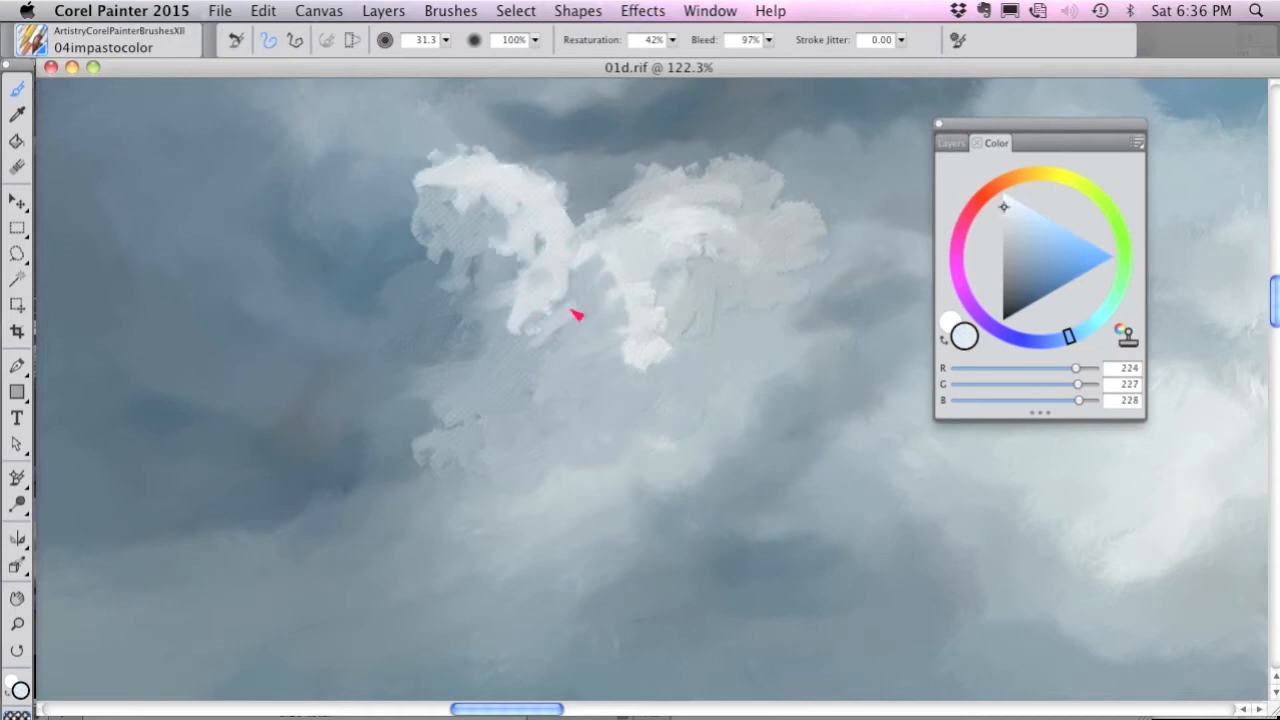
# Change to Basic Paper and build up the puff's left side with thick light gray strokes.
pyautogui.click(20, 713)
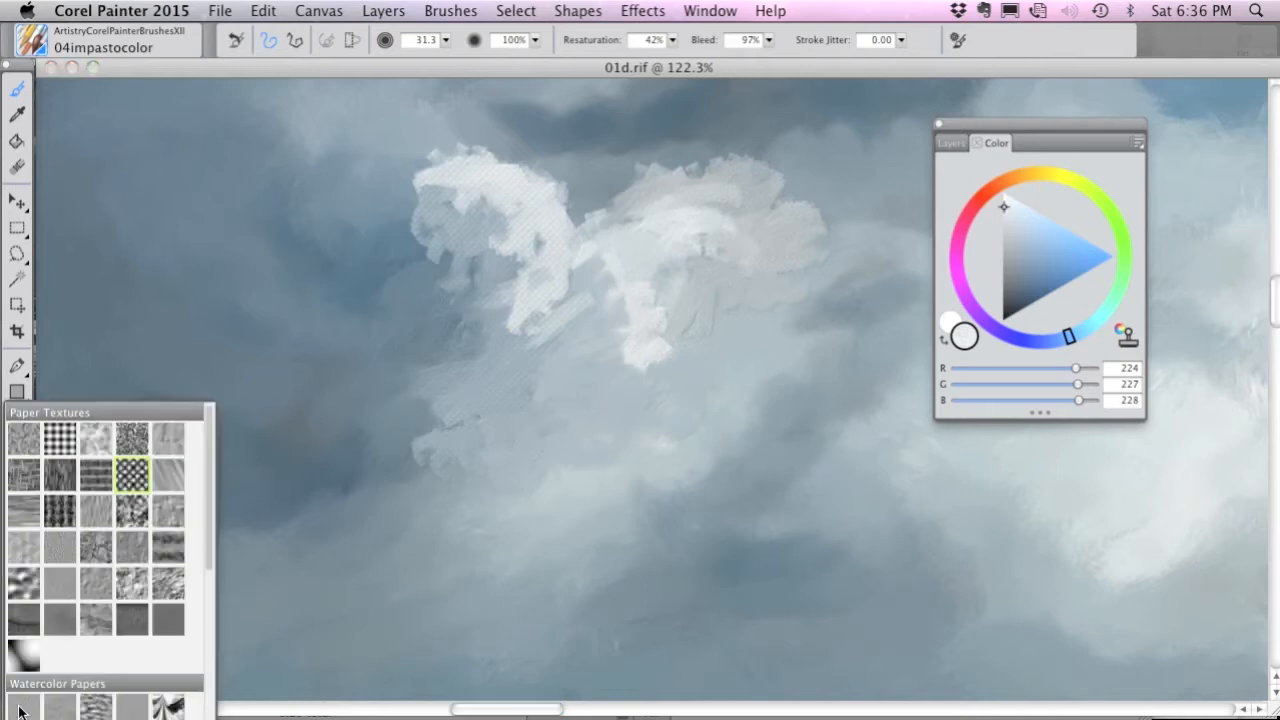
pyautogui.click(25, 444)
pyautogui.moveTo(466, 271)
pyautogui.mouseDown()
pyautogui.moveTo(509, 337)
pyautogui.moveTo(484, 357)
pyautogui.moveTo(465, 307)
pyautogui.moveTo(502, 345)
pyautogui.moveTo(549, 349)
pyautogui.moveTo(587, 323)
pyautogui.moveTo(599, 222)
pyautogui.moveTo(537, 160)
pyautogui.moveTo(510, 158)
pyautogui.moveTo(547, 184)
pyautogui.moveTo(524, 168)
pyautogui.moveTo(590, 274)
pyautogui.moveTo(593, 390)
pyautogui.mouseUp()
# Blend the puff's left and right lobes together with the 05impastoblender brush at size 24.9.
pyautogui.click(32, 42)
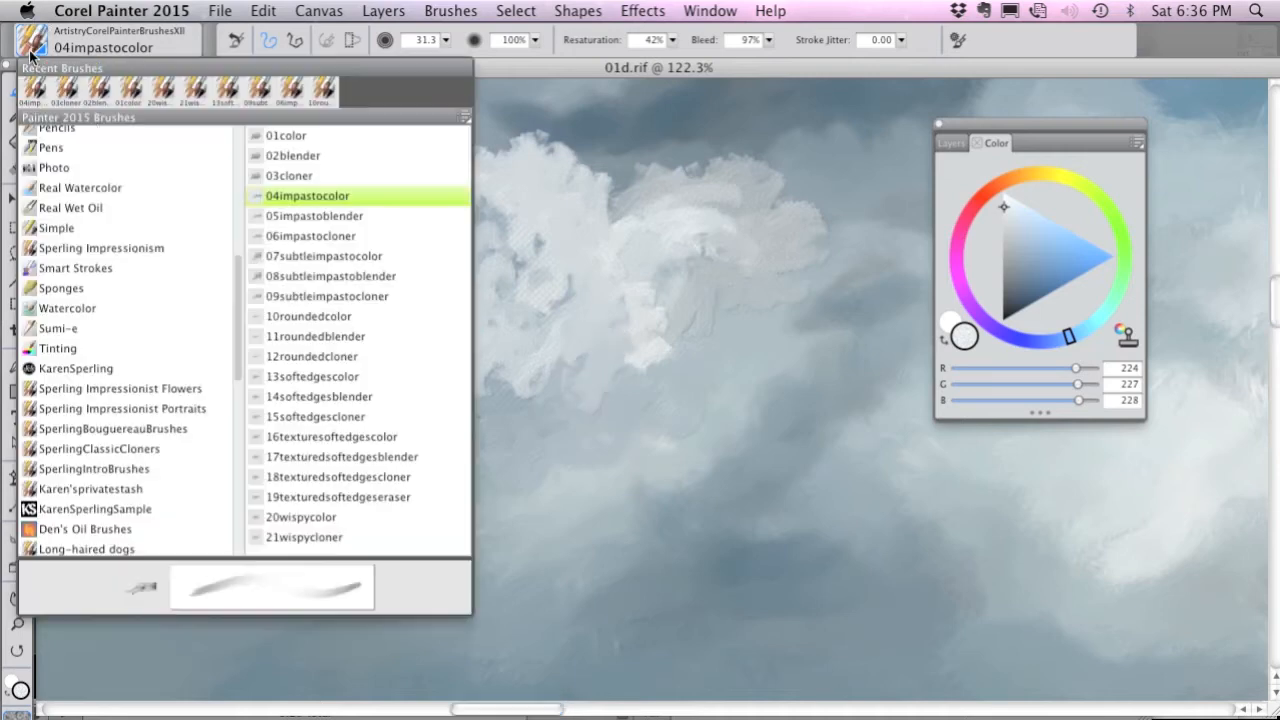
pyautogui.click(340, 216)
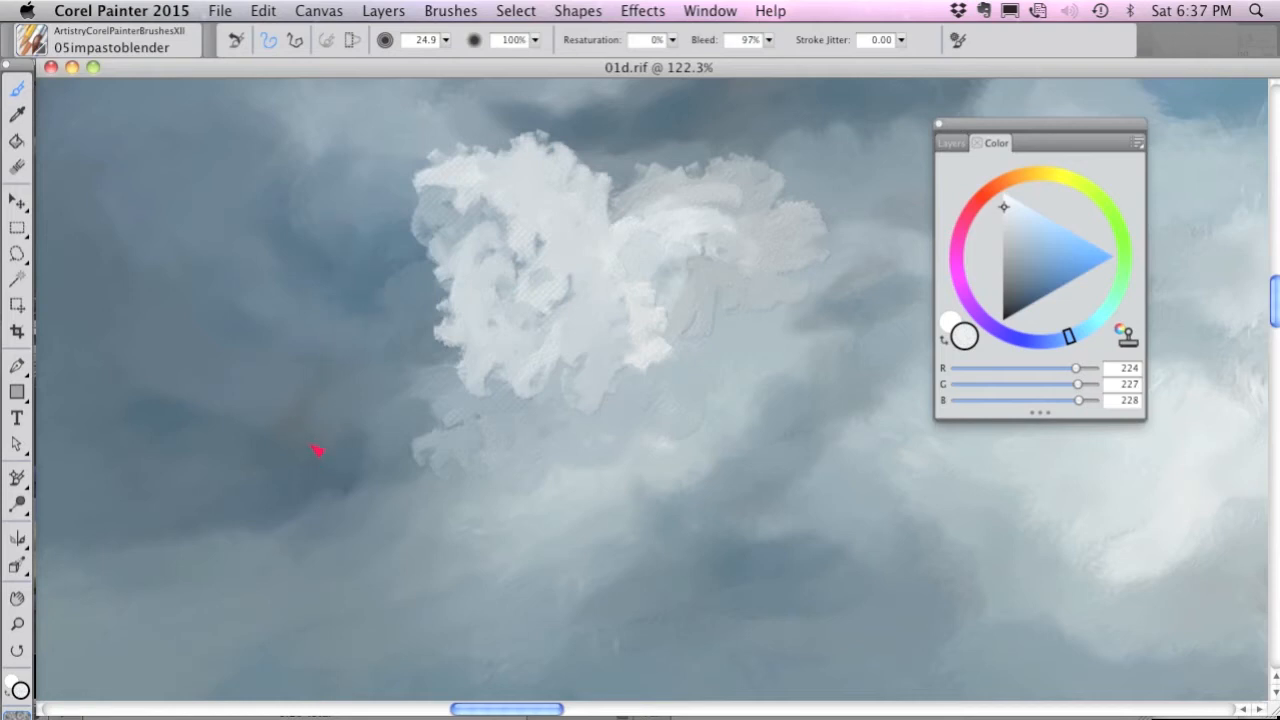
pyautogui.moveTo(570, 186)
pyautogui.mouseDown()
pyautogui.moveTo(604, 184)
pyautogui.moveTo(587, 206)
pyautogui.moveTo(598, 219)
pyautogui.moveTo(645, 244)
pyautogui.mouseUp()
pyautogui.moveTo(586, 280)
pyautogui.mouseDown()
pyautogui.moveTo(563, 305)
pyautogui.moveTo(557, 268)
pyautogui.moveTo(524, 256)
pyautogui.moveTo(474, 195)
pyautogui.moveTo(491, 230)
pyautogui.moveTo(515, 236)
pyautogui.moveTo(503, 182)
pyautogui.mouseUp()
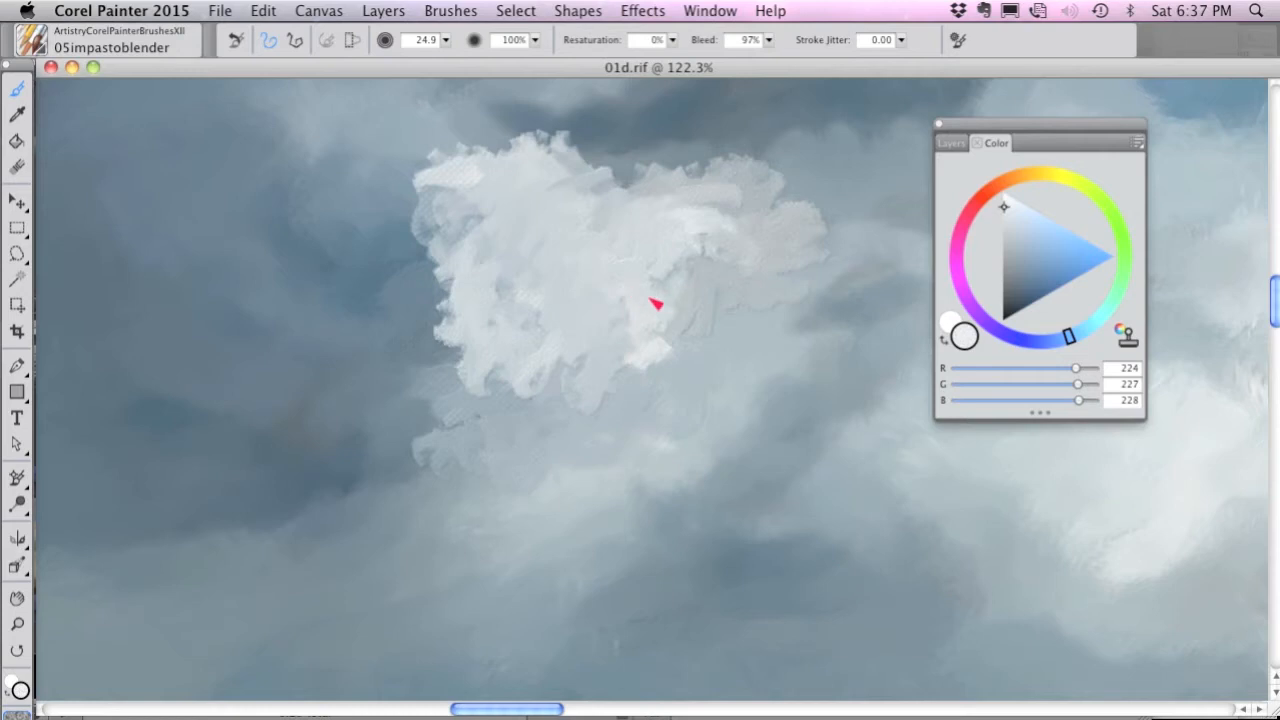
pyautogui.moveTo(722, 244); pyautogui.dragTo(699, 205)
pyautogui.moveTo(617, 189); pyautogui.dragTo(726, 220)
# Increase the blender size to 77.0 and blend the puff's lower and outer edges into the surrounding gray clouds.
pyautogui.moveTo(445, 40); pyautogui.dragTo(437, 59)
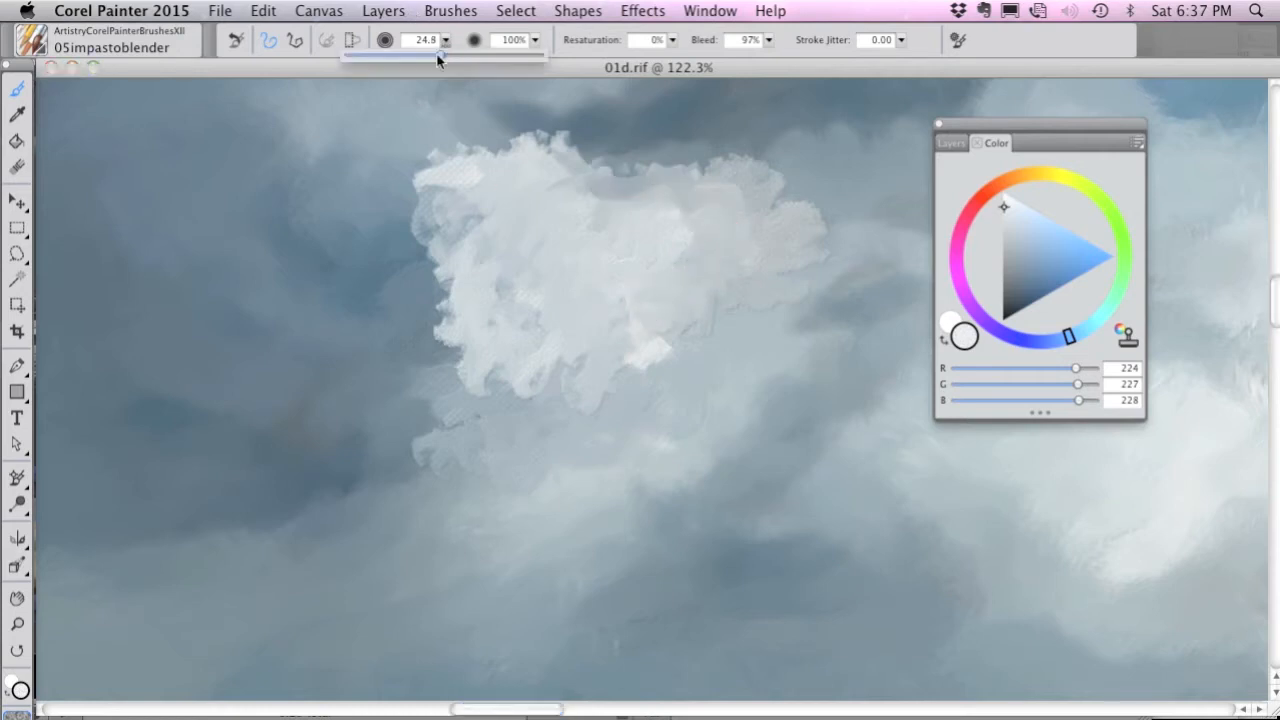
pyautogui.moveTo(537, 256)
pyautogui.mouseDown()
pyautogui.moveTo(642, 366)
pyautogui.moveTo(572, 396)
pyautogui.moveTo(557, 386)
pyautogui.moveTo(513, 418)
pyautogui.moveTo(510, 390)
pyautogui.moveTo(471, 399)
pyautogui.moveTo(453, 436)
pyautogui.moveTo(415, 449)
pyautogui.moveTo(422, 491)
pyautogui.moveTo(472, 481)
pyautogui.moveTo(477, 494)
pyautogui.moveTo(461, 482)
pyautogui.moveTo(387, 491)
pyautogui.moveTo(336, 541)
pyautogui.moveTo(335, 529)
pyautogui.moveTo(606, 420)
pyautogui.mouseUp()
pyautogui.moveTo(798, 228)
pyautogui.mouseDown()
pyautogui.moveTo(839, 209)
pyautogui.moveTo(900, 232)
pyautogui.mouseUp()
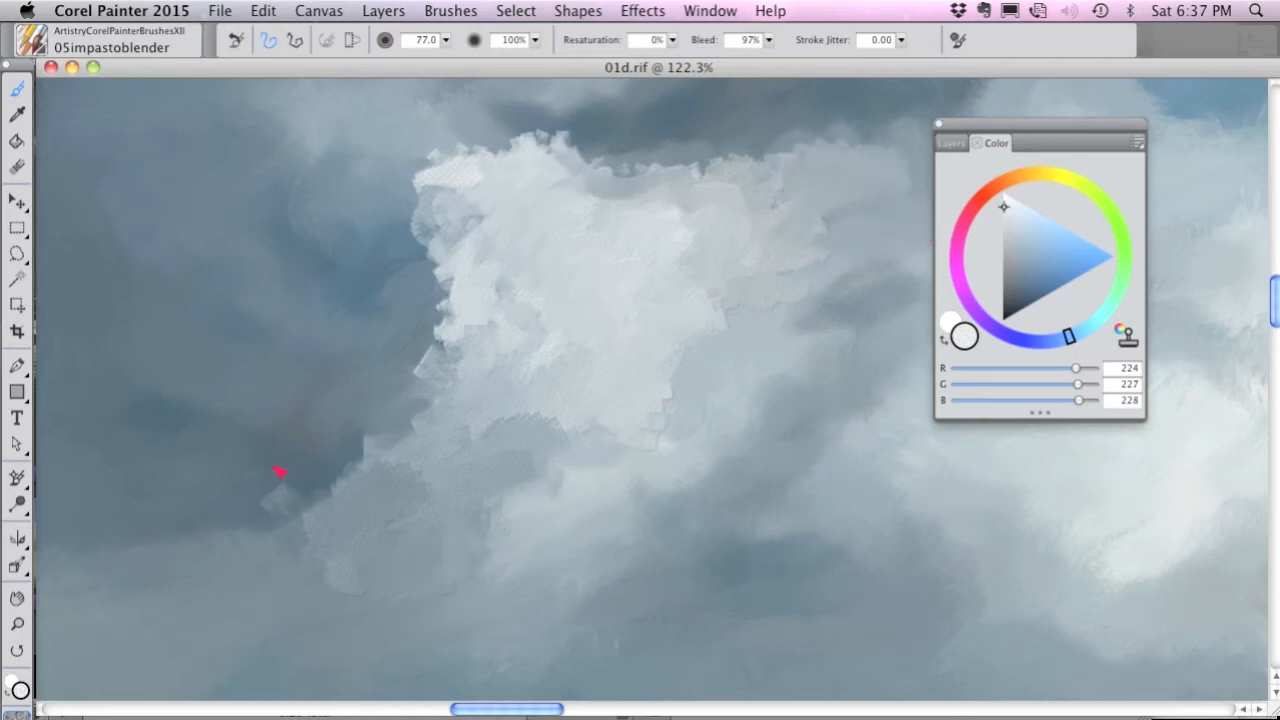
pyautogui.moveTo(279, 471)
pyautogui.mouseDown()
pyautogui.moveTo(139, 620)
pyautogui.moveTo(152, 582)
pyautogui.moveTo(188, 576)
pyautogui.moveTo(200, 546)
pyautogui.mouseUp()
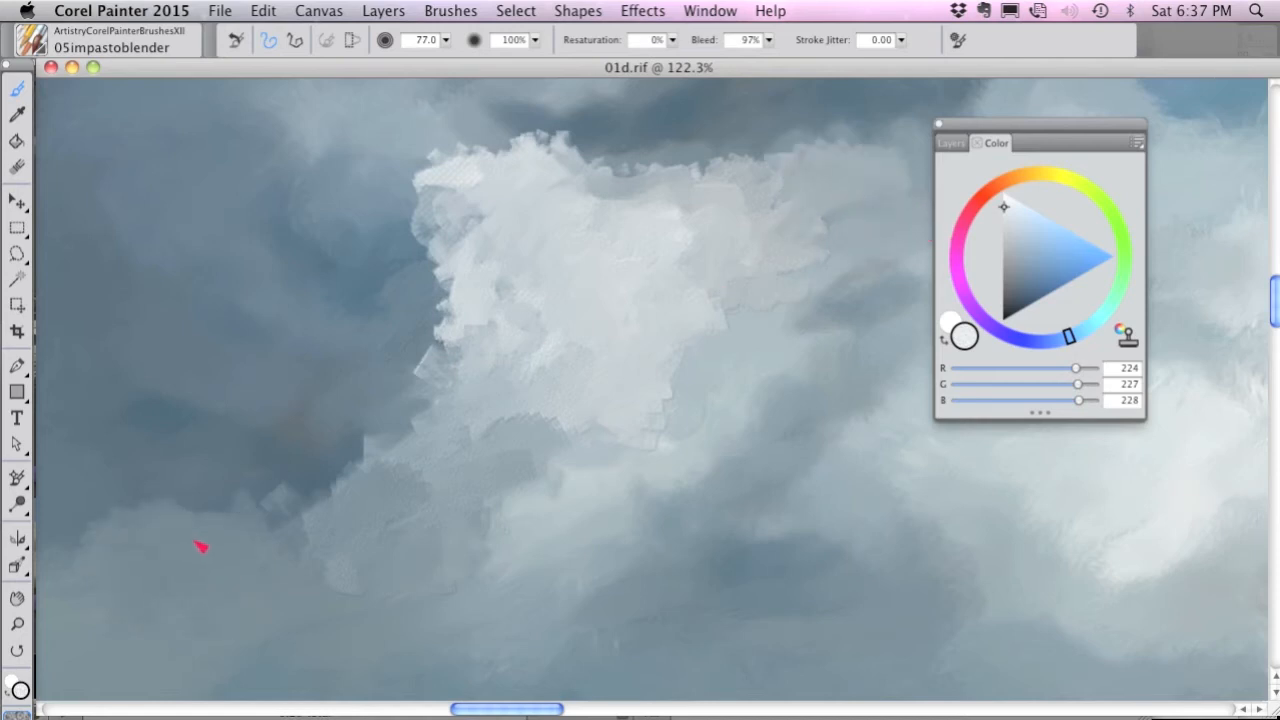
pyautogui.moveTo(397, 455)
pyautogui.mouseDown()
pyautogui.moveTo(277, 517)
pyautogui.moveTo(207, 517)
pyautogui.mouseUp()
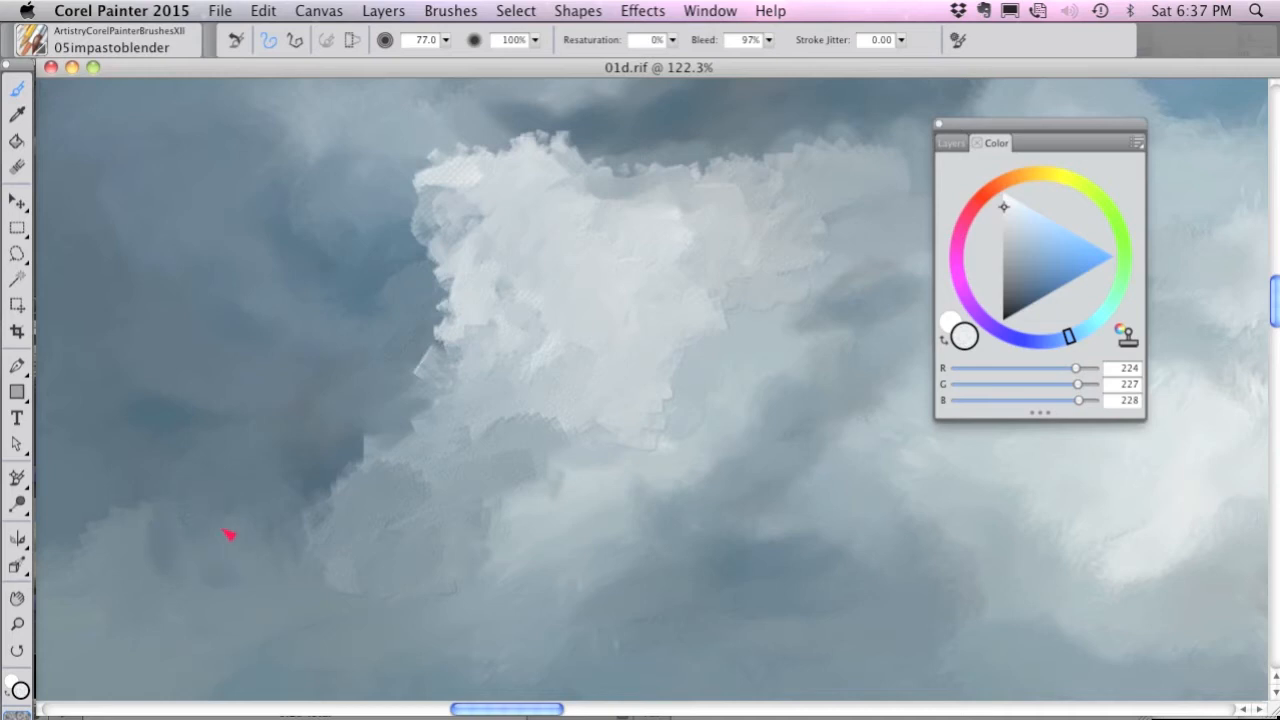
pyautogui.moveTo(268, 377)
pyautogui.mouseDown()
pyautogui.moveTo(273, 268)
pyautogui.moveTo(326, 272)
pyautogui.mouseUp()
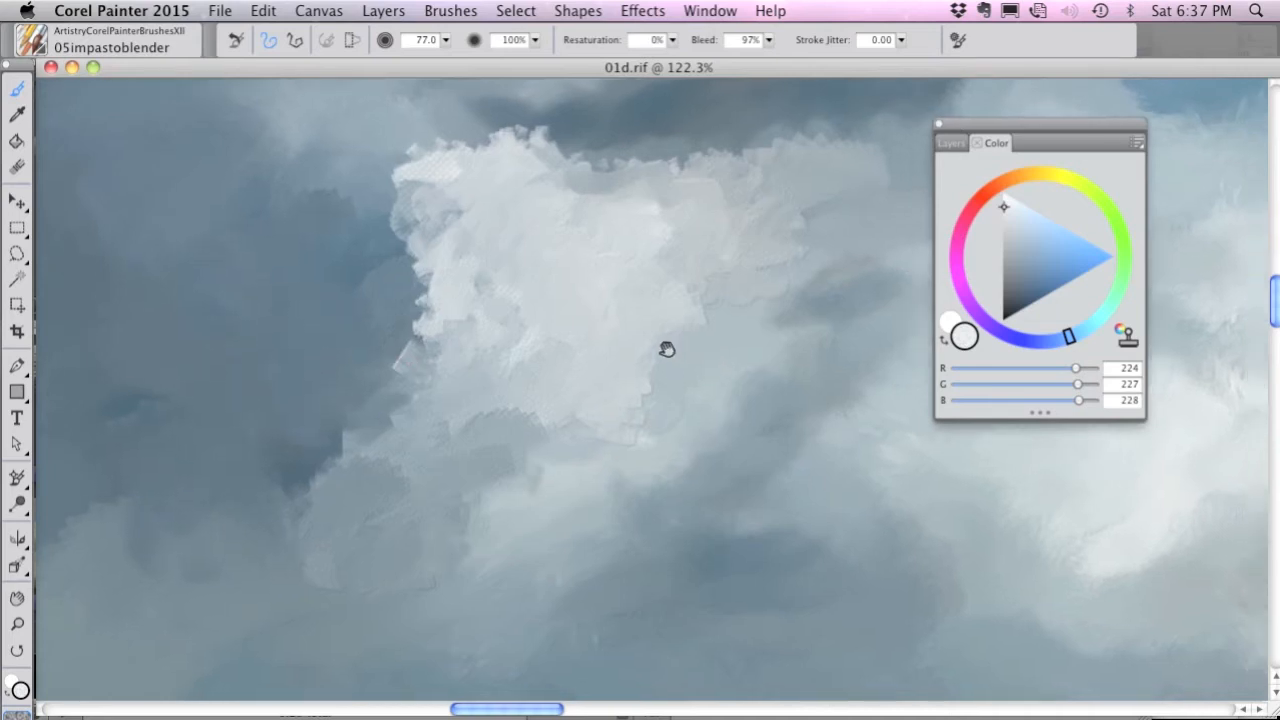
pyautogui.moveTo(714, 354); pyautogui.dragTo(380, 344)
pyautogui.moveTo(517, 237)
pyautogui.mouseDown()
pyautogui.moveTo(483, 284)
pyautogui.moveTo(415, 271)
pyautogui.moveTo(456, 211)
pyautogui.moveTo(409, 218)
pyautogui.moveTo(395, 265)
pyautogui.moveTo(408, 316)
pyautogui.moveTo(360, 427)
pyautogui.moveTo(409, 444)
pyautogui.moveTo(483, 353)
pyautogui.moveTo(476, 450)
pyautogui.moveTo(462, 462)
pyautogui.moveTo(441, 340)
pyautogui.moveTo(382, 384)
pyautogui.moveTo(381, 417)
pyautogui.moveTo(357, 437)
pyautogui.moveTo(304, 347)
pyautogui.moveTo(348, 320)
pyautogui.moveTo(405, 397)
pyautogui.mouseUp()
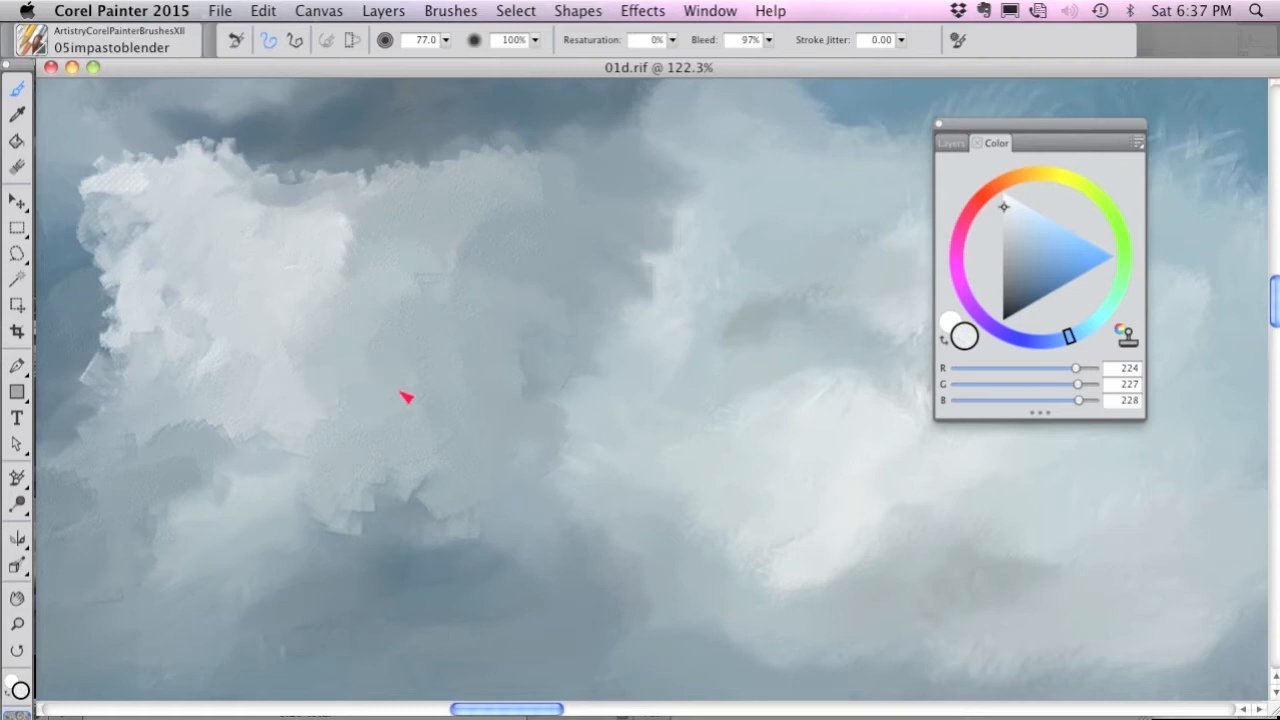
# Choose the 06impastocloner brush, compare the lower cloud area with the source photo, and set the brush size to 37.4.
pyautogui.click(30, 45)
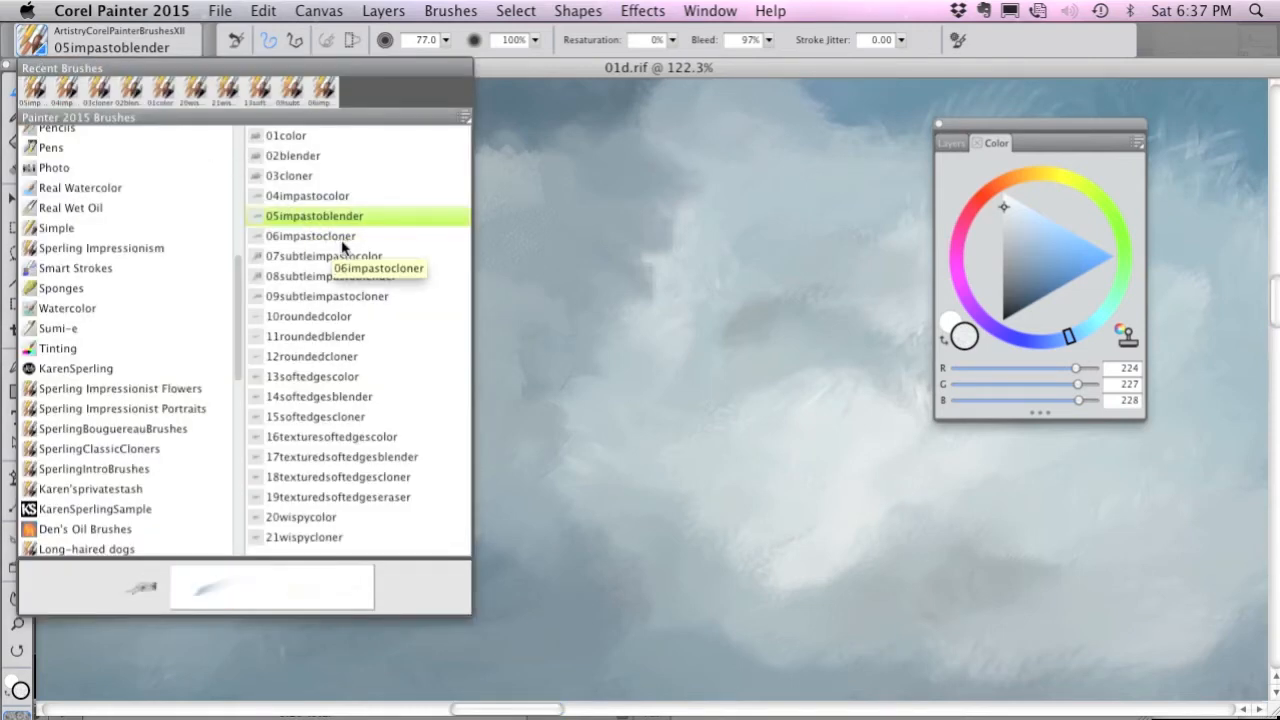
pyautogui.click(310, 236)
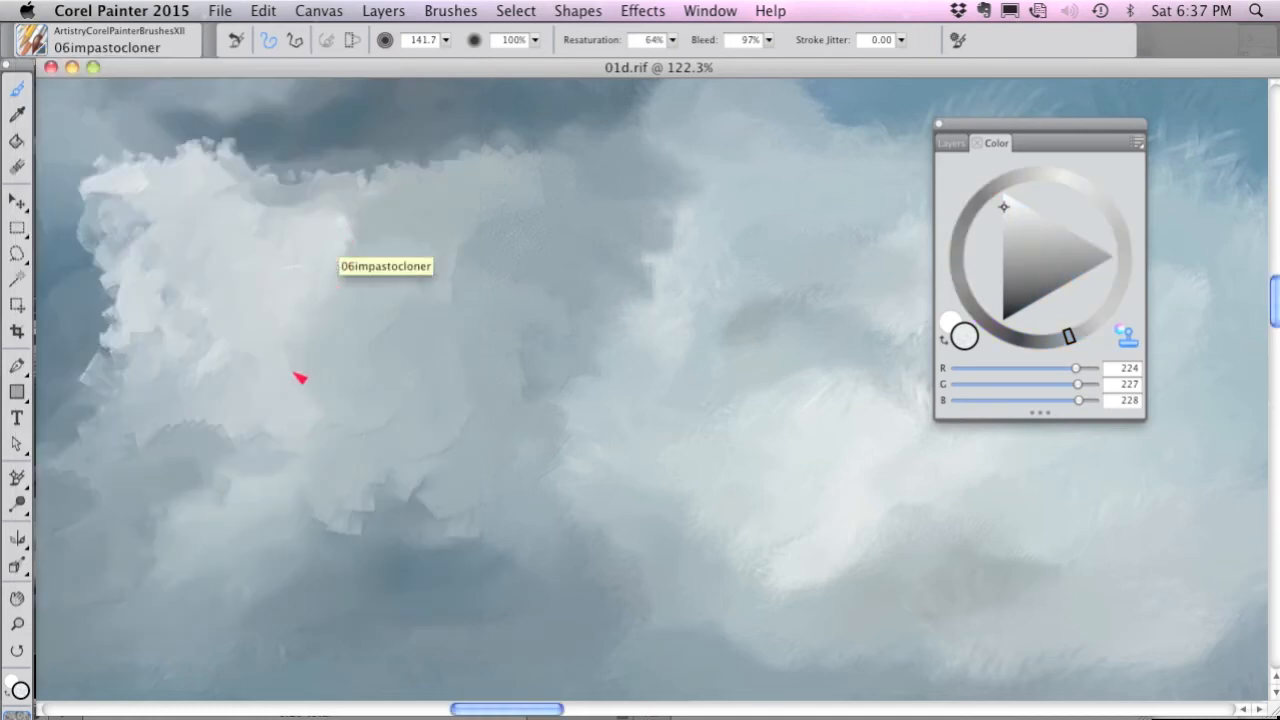
pyautogui.press('super+t')
pyautogui.press('super+t')
pyautogui.moveTo(563, 450); pyautogui.dragTo(542, 437)
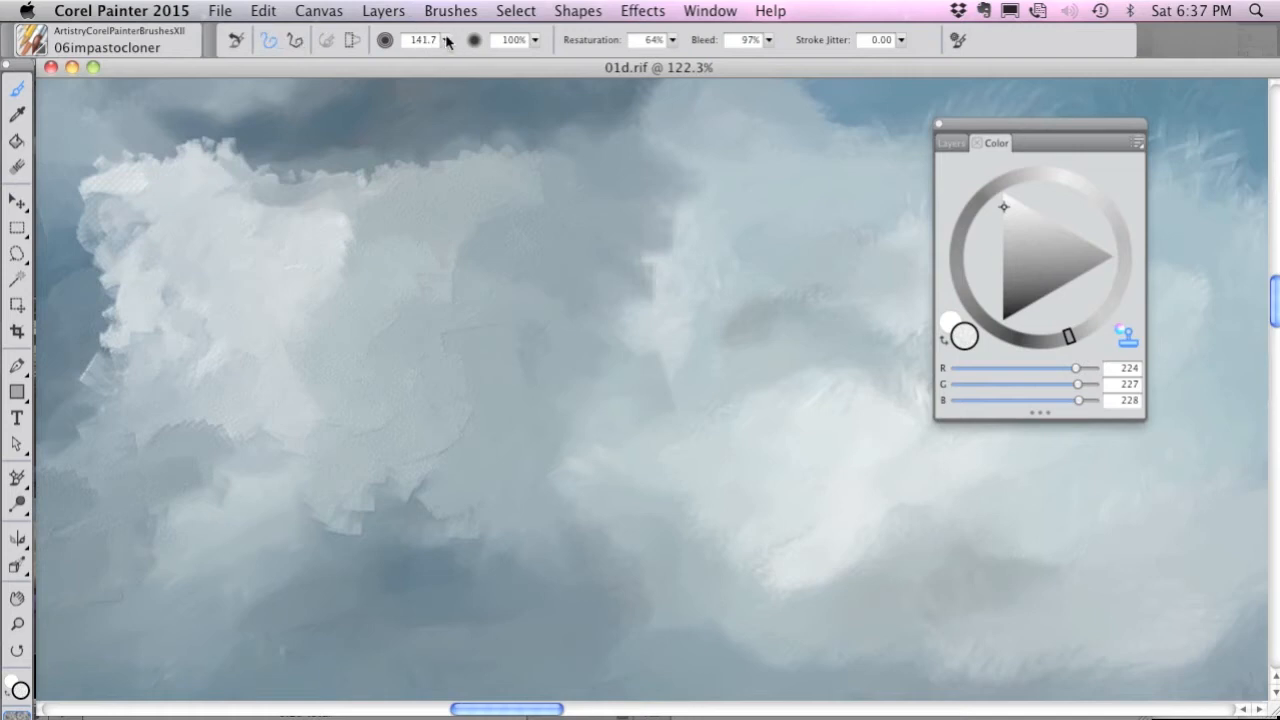
pyautogui.moveTo(447, 40); pyautogui.dragTo(450, 61)
pyautogui.moveTo(604, 506); pyautogui.dragTo(546, 229)
pyautogui.press('super+t')
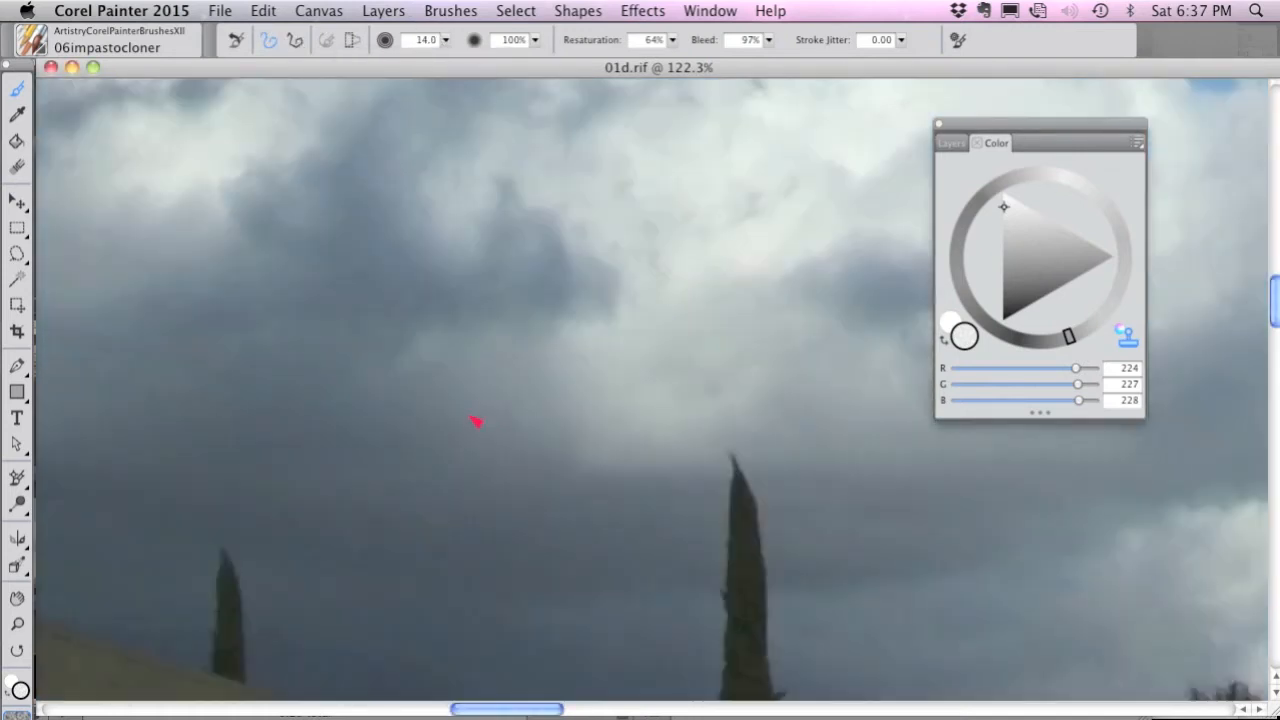
pyautogui.press('super+t')
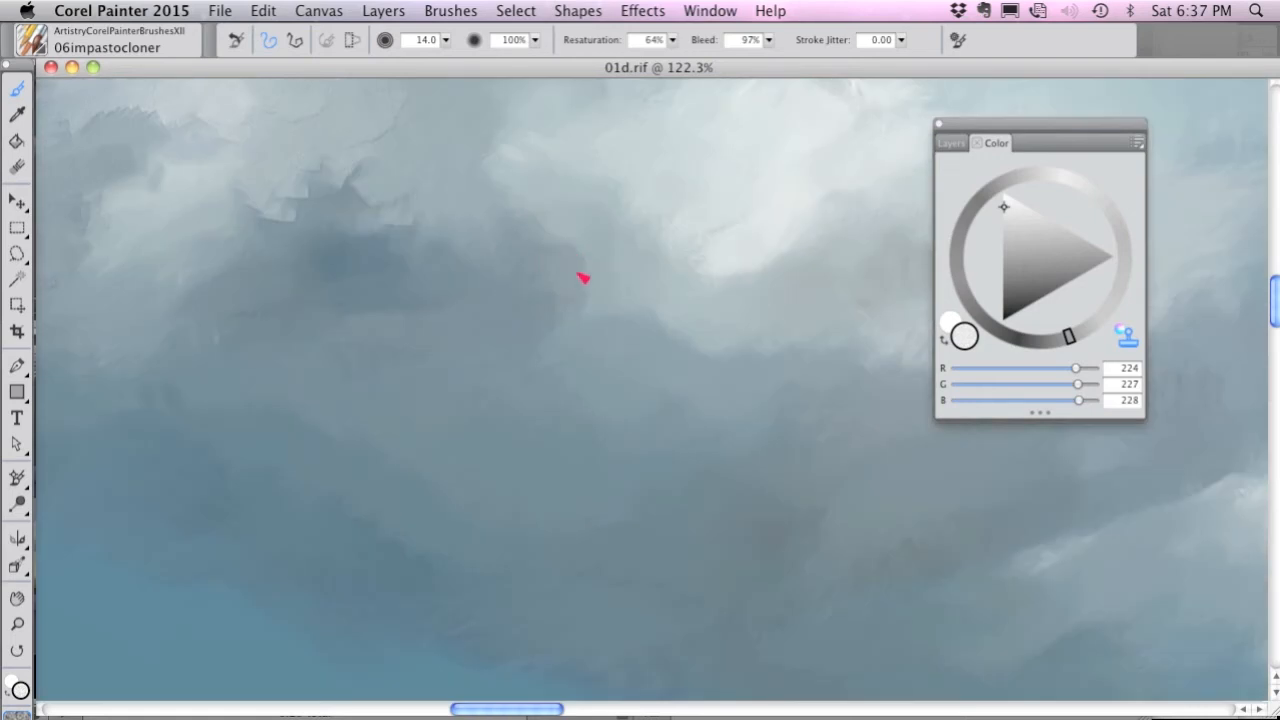
pyautogui.moveTo(519, 253); pyautogui.dragTo(569, 271)
# Clone the bright cloud's left lobe and lower edge from the source photo with overlapping impasto strokes.
pyautogui.press('super+t')
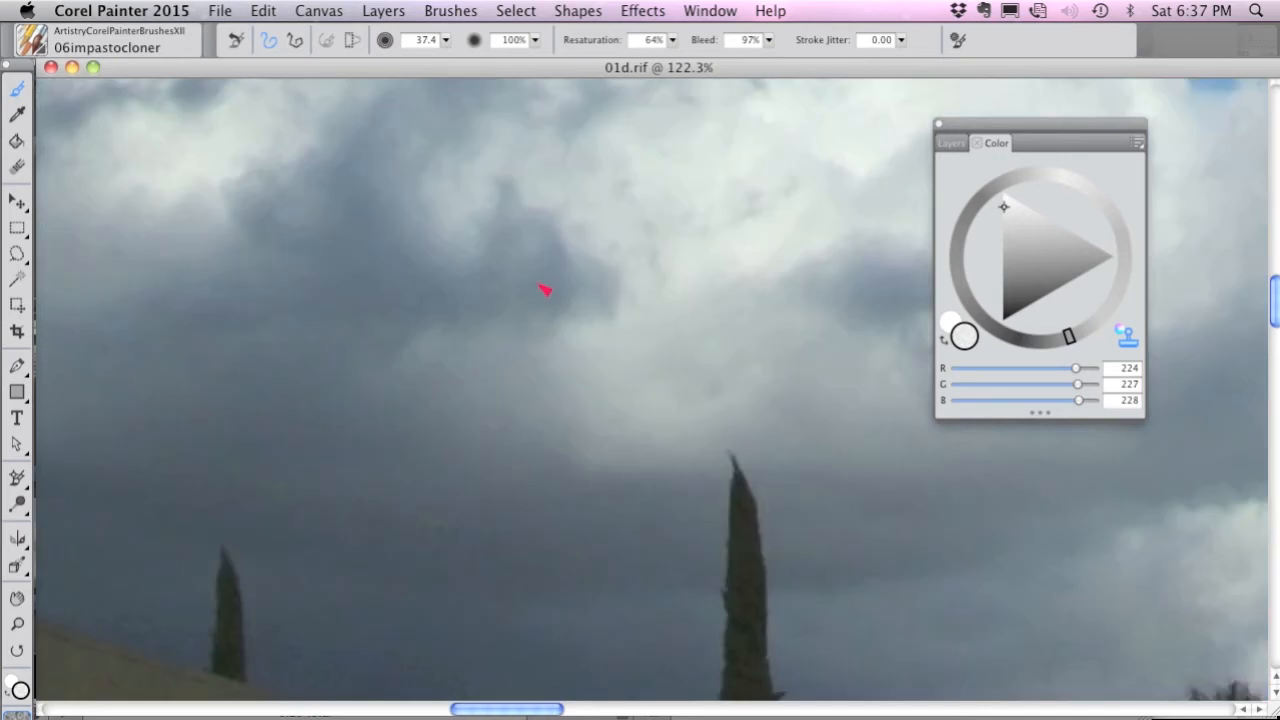
pyautogui.press('super+t')
pyautogui.press('super+t')
pyautogui.press('super+t')
pyautogui.press('super+t')
pyautogui.press('super+t')
pyautogui.moveTo(633, 215)
pyautogui.mouseDown()
pyautogui.moveTo(667, 254)
pyautogui.moveTo(648, 258)
pyautogui.moveTo(678, 263)
pyautogui.moveTo(678, 305)
pyautogui.moveTo(644, 302)
pyautogui.moveTo(691, 234)
pyautogui.moveTo(605, 169)
pyautogui.moveTo(587, 171)
pyautogui.moveTo(578, 215)
pyautogui.mouseUp()
pyautogui.press('super+t')
pyautogui.press('super+t')
pyautogui.moveTo(696, 207)
pyautogui.mouseDown()
pyautogui.moveTo(717, 309)
pyautogui.moveTo(743, 297)
pyautogui.moveTo(746, 337)
pyautogui.mouseUp()
pyautogui.press('super+t')
pyautogui.press('super+t')
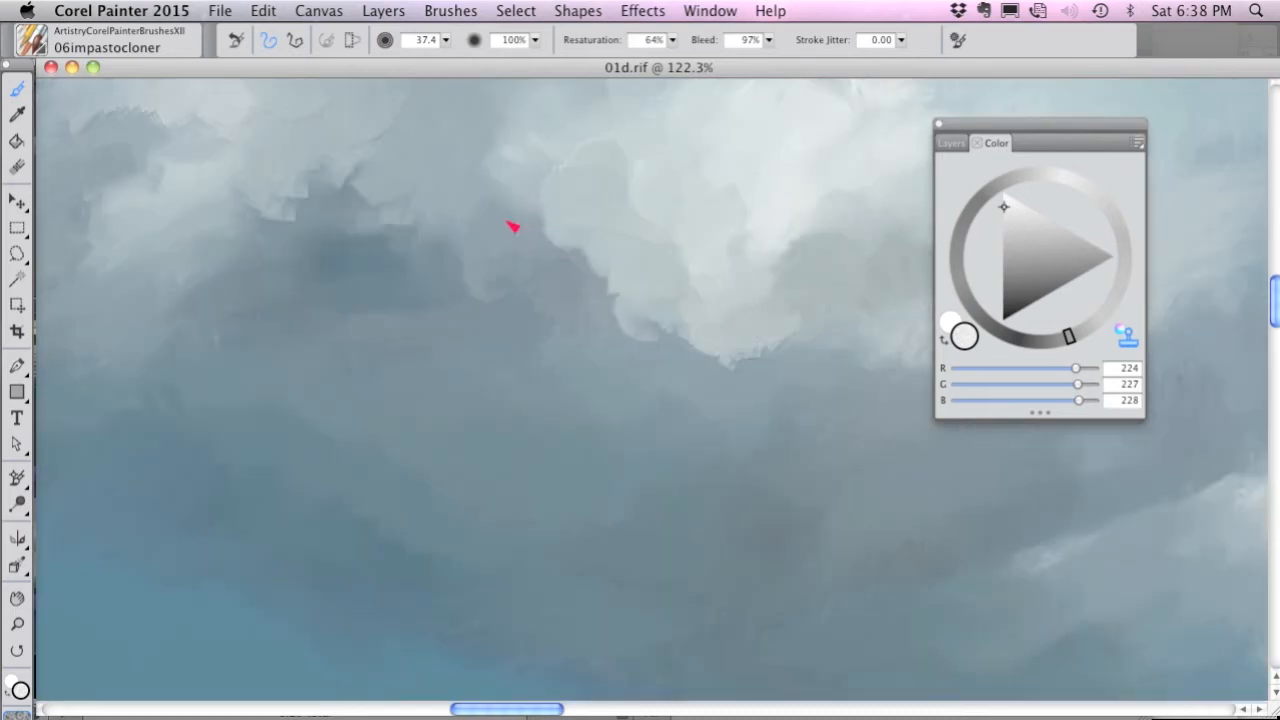
# Clone the dark blue-gray shadow from the source photo into the gap below and between the two light clouds.
pyautogui.moveTo(575, 254); pyautogui.dragTo(544, 400)
pyautogui.press('super+t')
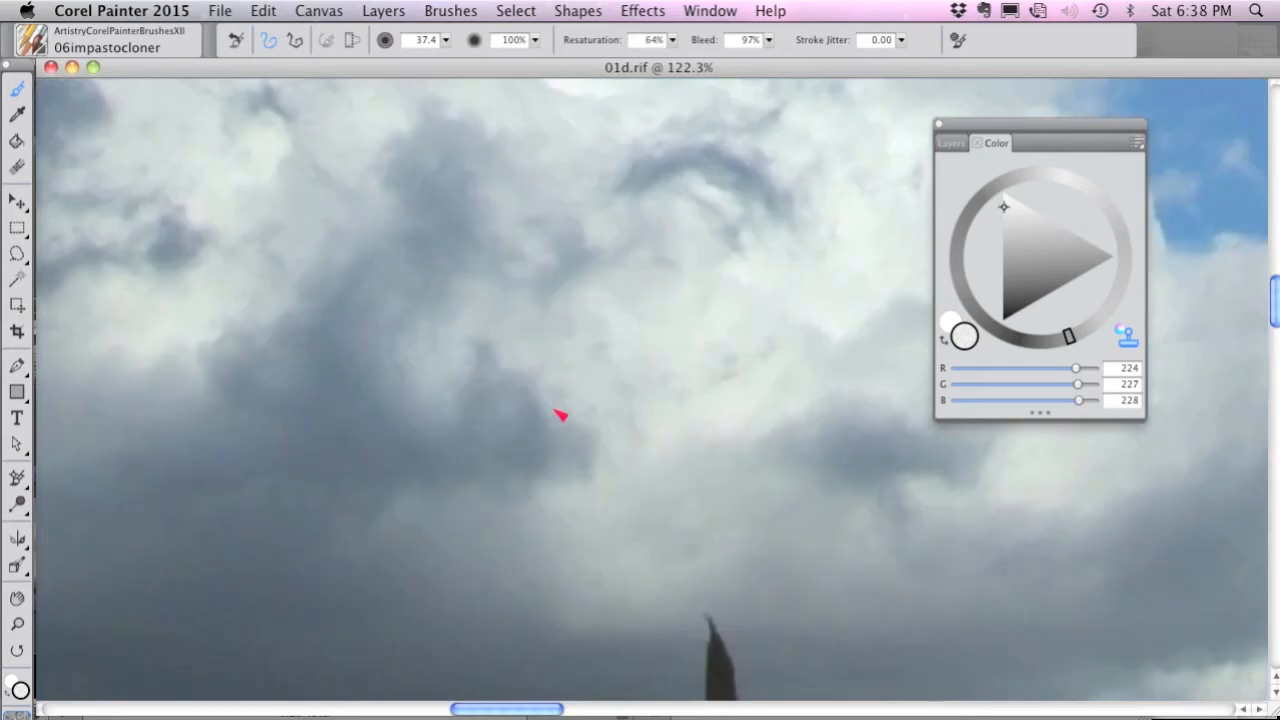
pyautogui.press('super+t')
pyautogui.press('super+t')
pyautogui.press('super+t')
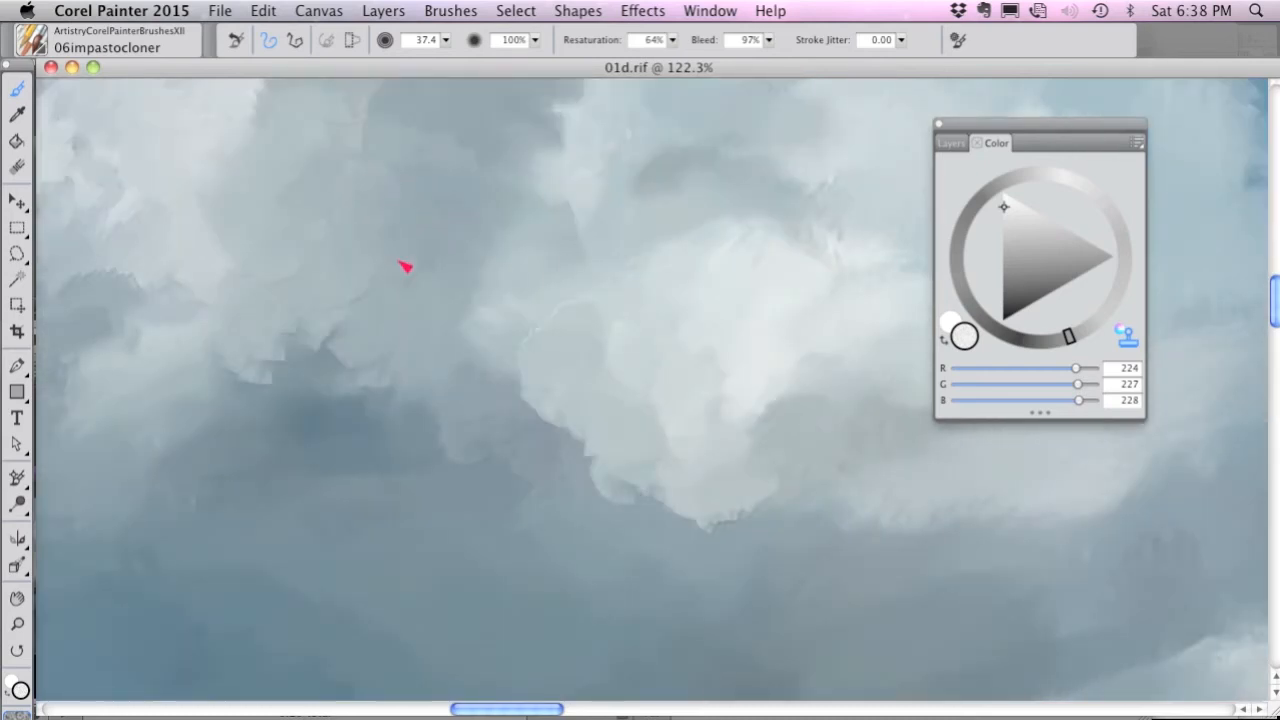
pyautogui.press('super+t')
pyautogui.press('super+t')
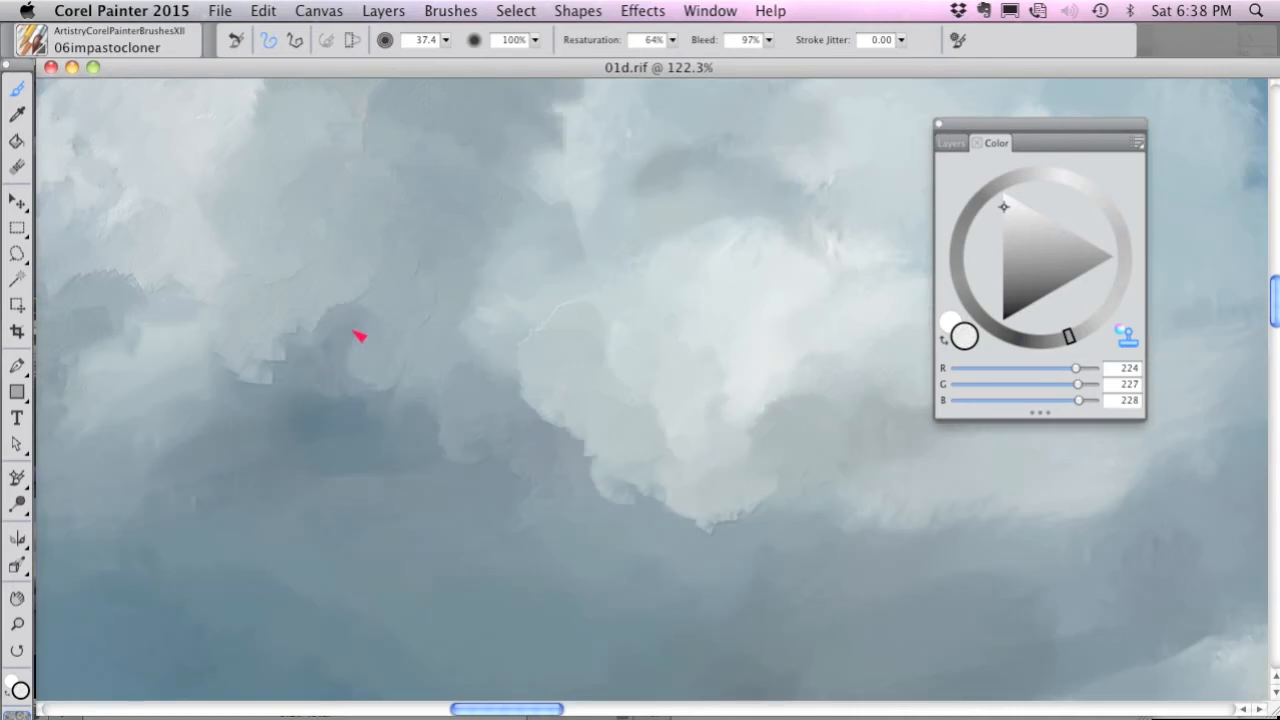
pyautogui.press('super+t')
pyautogui.press('super+t')
pyautogui.moveTo(414, 414)
pyautogui.mouseDown()
pyautogui.moveTo(373, 394)
pyautogui.moveTo(382, 378)
pyautogui.moveTo(355, 348)
pyautogui.moveTo(352, 304)
pyautogui.moveTo(322, 340)
pyautogui.moveTo(299, 338)
pyautogui.moveTo(323, 390)
pyautogui.moveTo(334, 382)
pyautogui.moveTo(408, 421)
pyautogui.mouseUp()
pyautogui.moveTo(352, 385); pyautogui.dragTo(333, 348)
pyautogui.moveTo(354, 445); pyautogui.dragTo(446, 461)
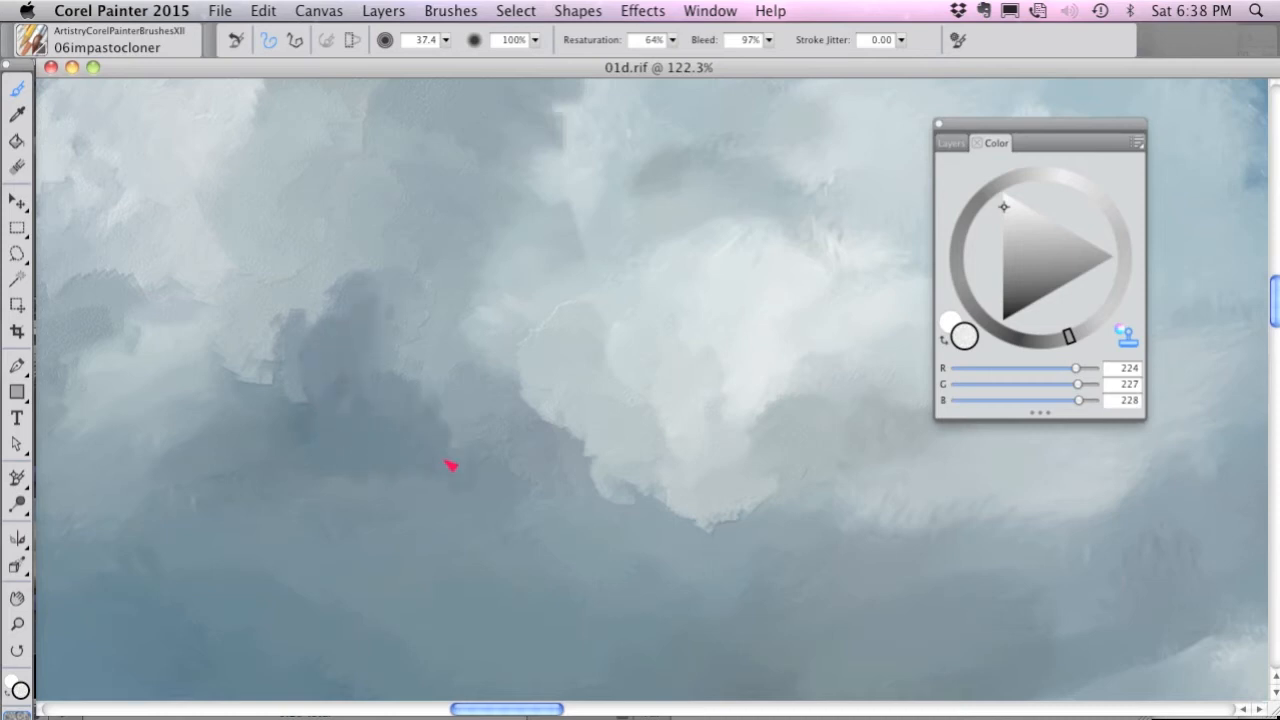
# Choose the 07subtleimpastocolor brush at size 40.8 and paint a small near-white puff on the dark sky left of the clouds.
pyautogui.click(34, 42)
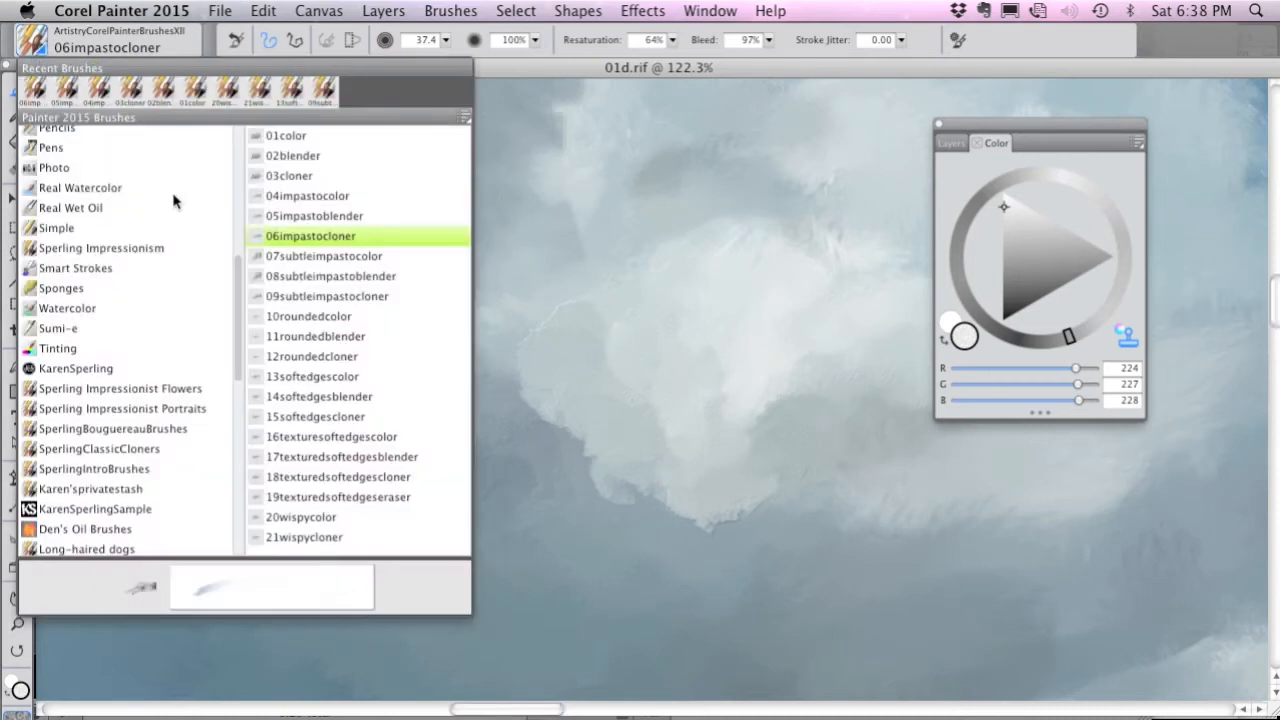
pyautogui.click(365, 266)
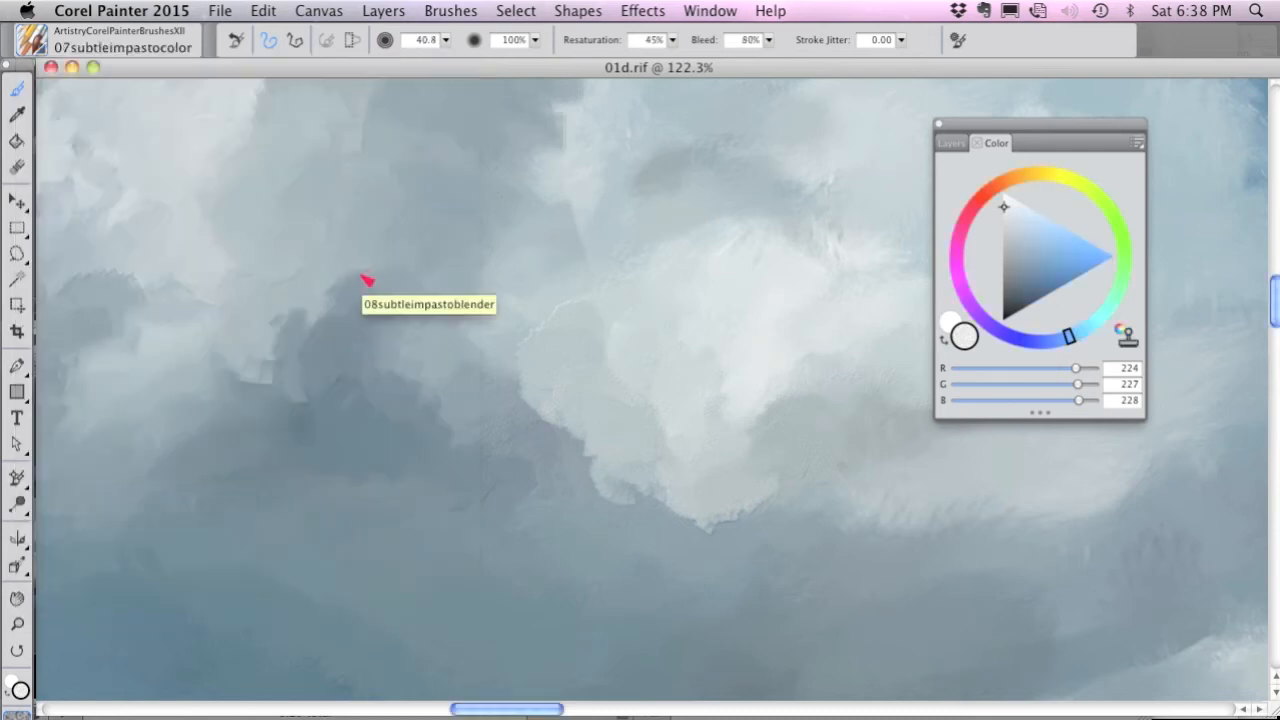
pyautogui.moveTo(186, 466); pyautogui.dragTo(415, 291)
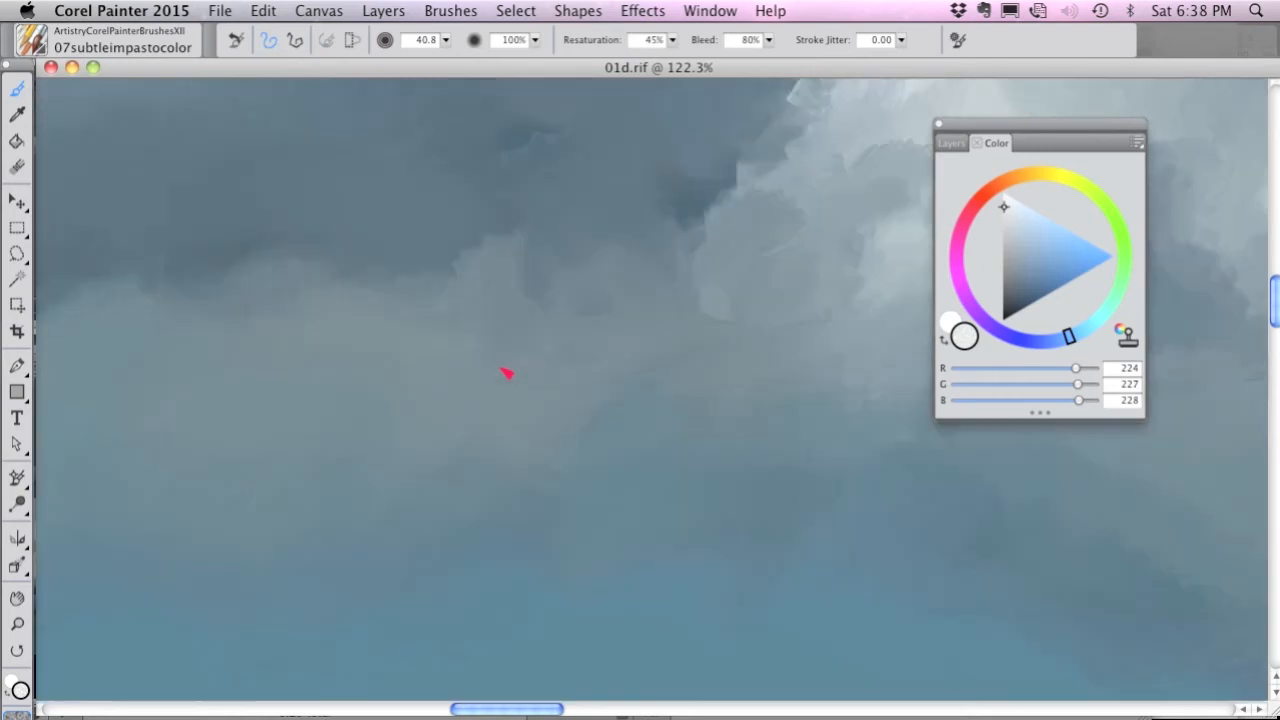
pyautogui.moveTo(495, 290)
pyautogui.mouseDown()
pyautogui.moveTo(494, 277)
pyautogui.moveTo(517, 294)
pyautogui.moveTo(500, 245)
pyautogui.moveTo(463, 249)
pyautogui.moveTo(443, 289)
pyautogui.moveTo(540, 306)
pyautogui.moveTo(533, 234)
pyautogui.moveTo(514, 286)
pyautogui.mouseUp()
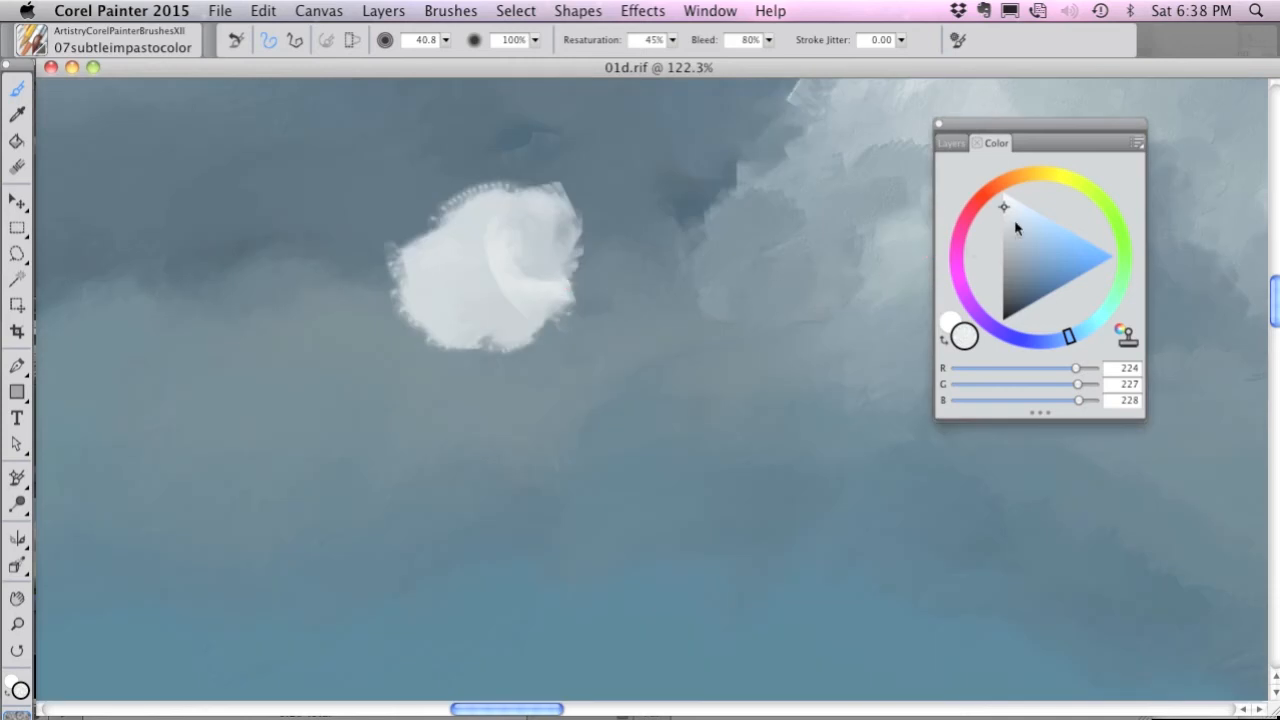
# Paint RGB 169, 169, 169 gray strokes over the new puff's lower and right parts.
pyautogui.click(1003, 236)
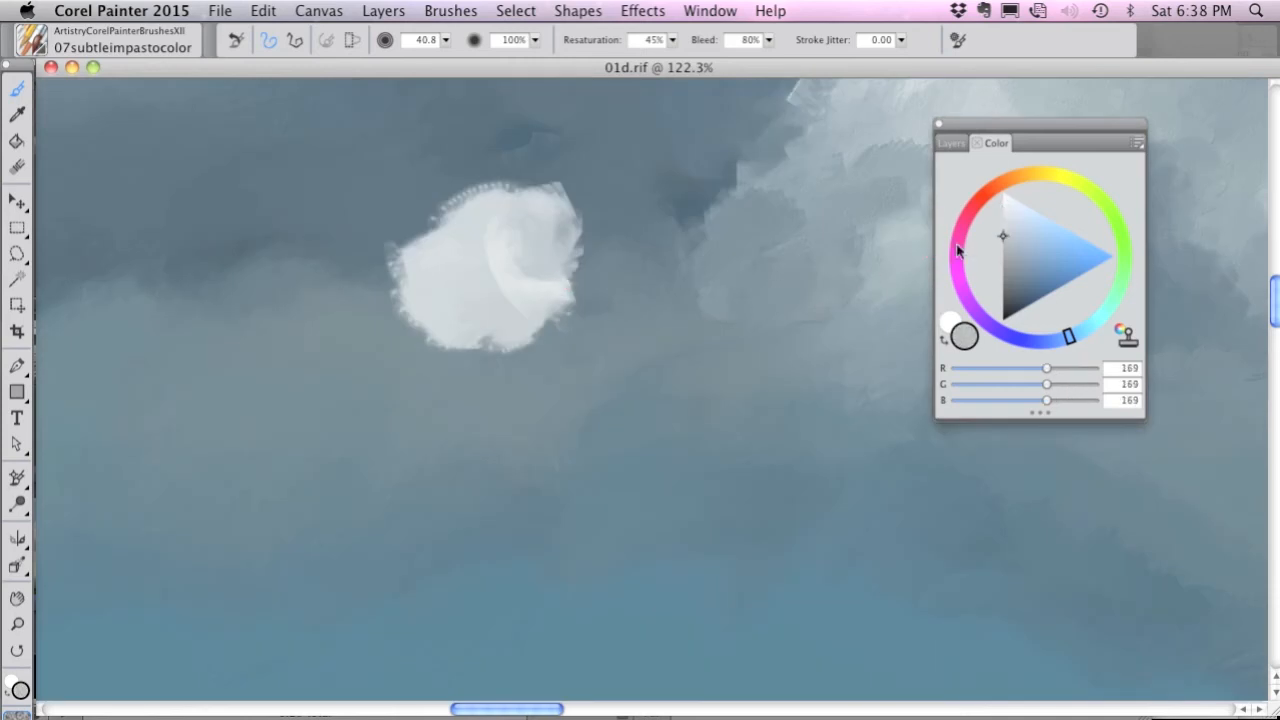
pyautogui.moveTo(514, 366)
pyautogui.mouseDown()
pyautogui.moveTo(569, 314)
pyautogui.moveTo(615, 338)
pyautogui.moveTo(620, 291)
pyautogui.moveTo(540, 363)
pyautogui.moveTo(440, 366)
pyautogui.moveTo(580, 309)
pyautogui.moveTo(620, 207)
pyautogui.mouseUp()
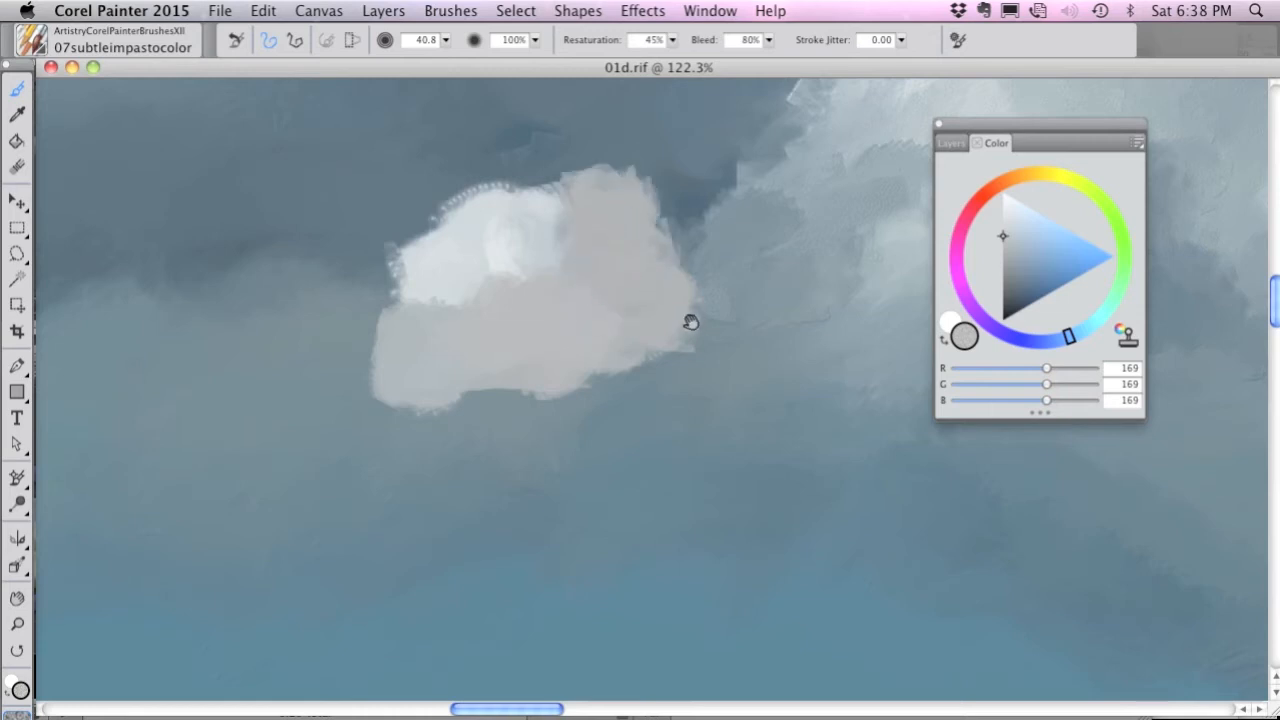
pyautogui.moveTo(689, 323); pyautogui.dragTo(420, 373)
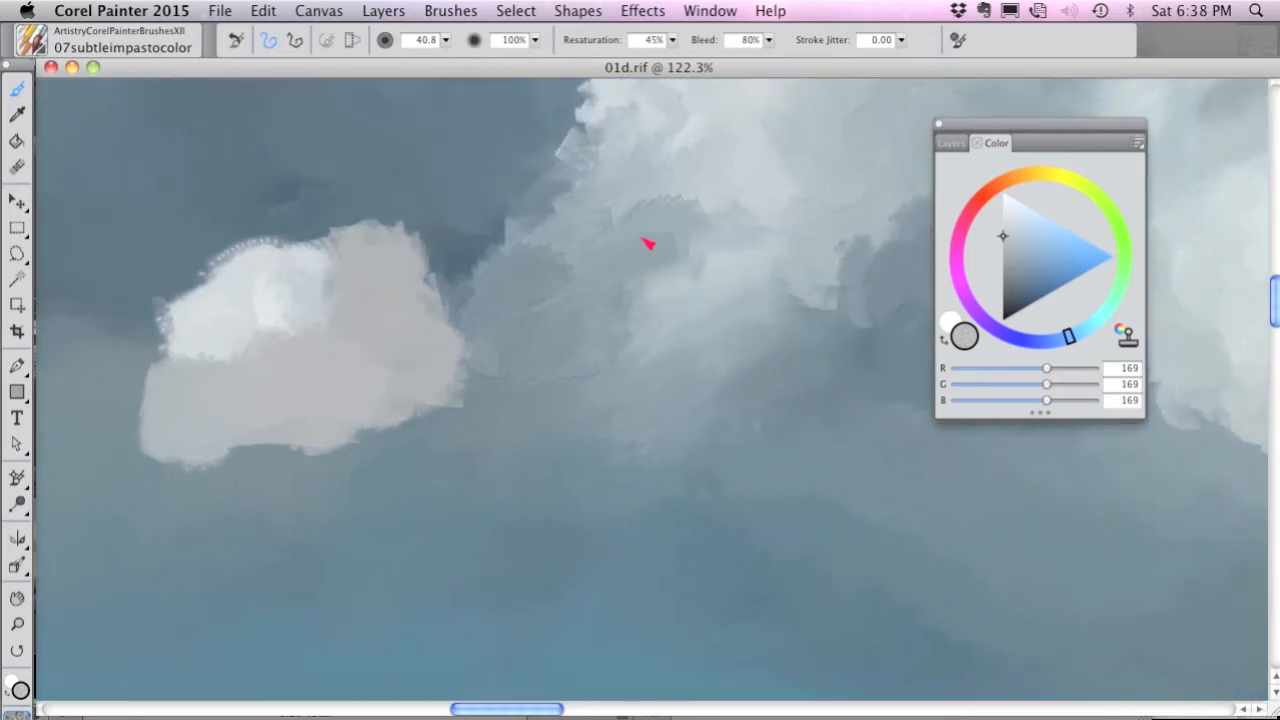
pyautogui.moveTo(297, 285); pyautogui.dragTo(342, 325)
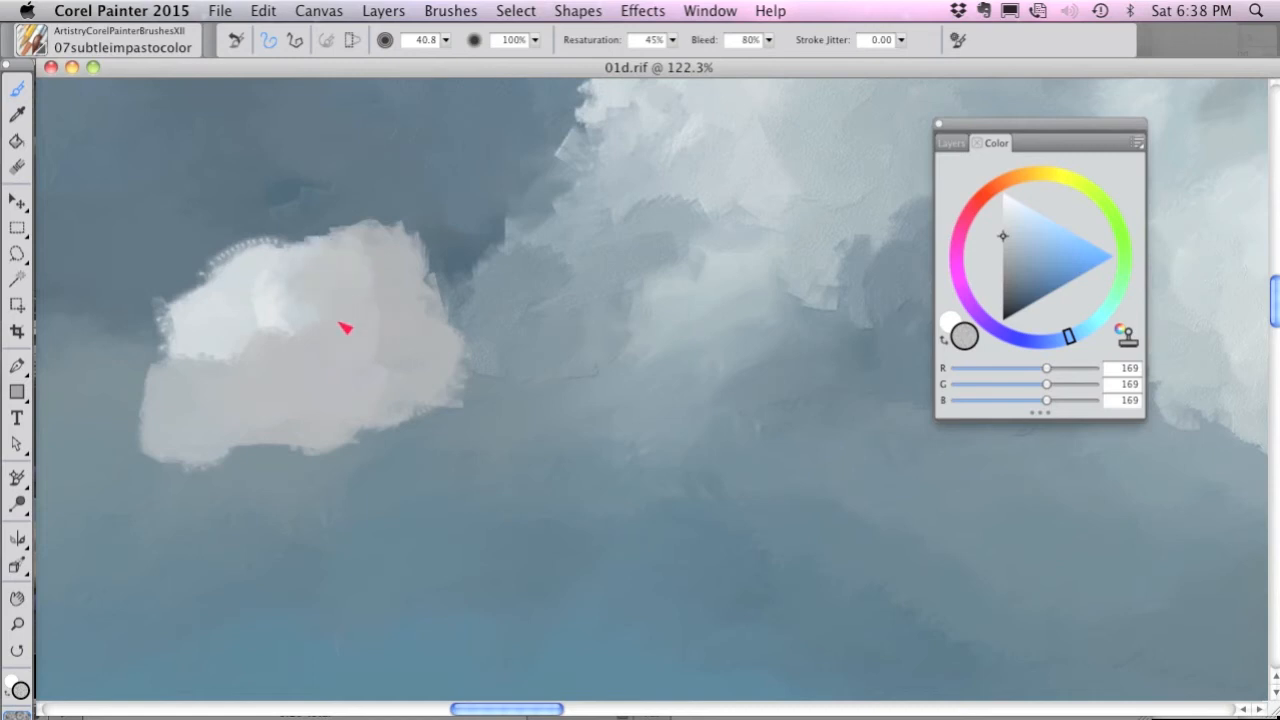
# Cover the puff's body with RGB 116, 141, 158 blue-gray and paint an RGB 109, 109, 109 shadow beneath it.
pyautogui.moveTo(1005, 238); pyautogui.dragTo(1021, 252)
pyautogui.moveTo(350, 333)
pyautogui.mouseDown()
pyautogui.moveTo(364, 347)
pyautogui.moveTo(409, 291)
pyautogui.moveTo(426, 377)
pyautogui.moveTo(320, 354)
pyautogui.moveTo(214, 360)
pyautogui.moveTo(177, 397)
pyautogui.moveTo(211, 437)
pyautogui.moveTo(279, 447)
pyautogui.moveTo(411, 383)
pyautogui.mouseUp()
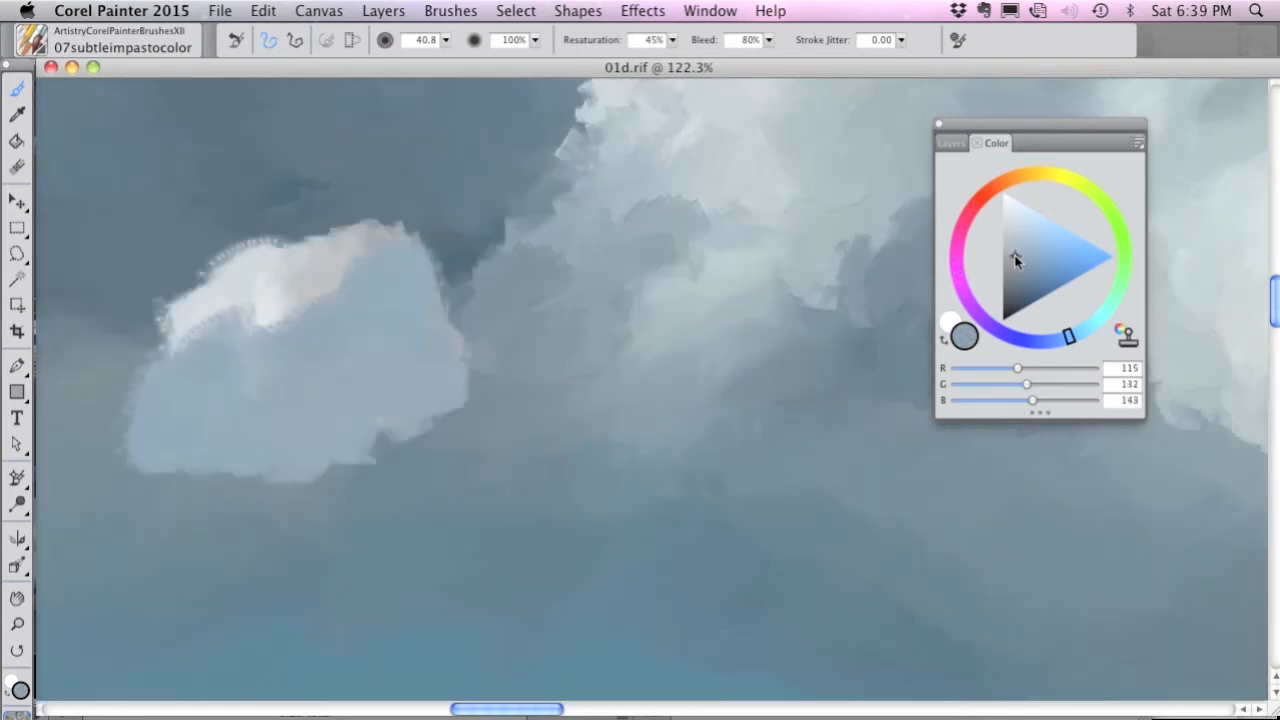
pyautogui.moveTo(1016, 261)
pyautogui.mouseDown()
pyautogui.moveTo(1011, 251)
pyautogui.moveTo(1007, 273)
pyautogui.mouseUp()
pyautogui.moveTo(430, 478)
pyautogui.mouseDown()
pyautogui.moveTo(400, 481)
pyautogui.moveTo(271, 461)
pyautogui.moveTo(244, 502)
pyautogui.mouseUp()
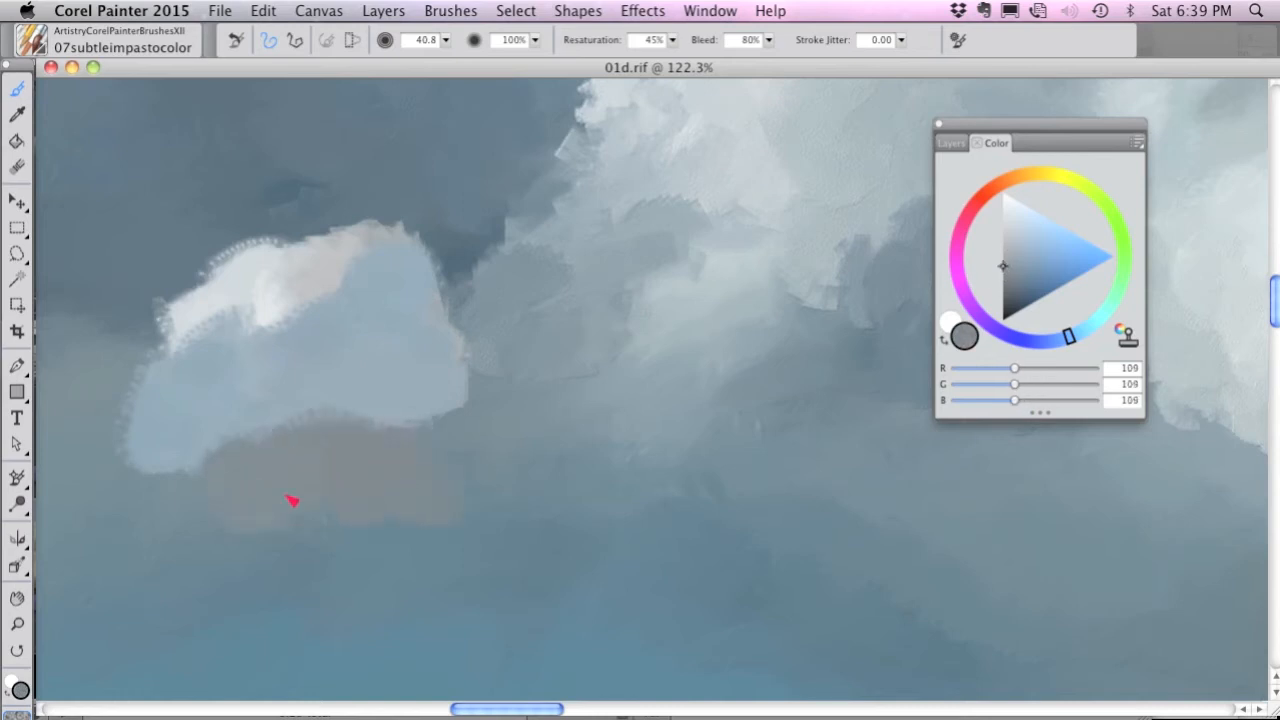
# Paint a light gray stroke over the puff's lower shadow and RGB 241, 245, 247 highlights along its upper-left edge.
pyautogui.click(1008, 220)
pyautogui.moveTo(405, 430)
pyautogui.mouseDown()
pyautogui.moveTo(297, 443)
pyautogui.moveTo(268, 474)
pyautogui.mouseUp()
pyautogui.click(1005, 198)
pyautogui.moveTo(322, 268); pyautogui.dragTo(150, 355)
pyautogui.moveTo(245, 299)
pyautogui.mouseDown()
pyautogui.moveTo(286, 270)
pyautogui.moveTo(357, 289)
pyautogui.mouseUp()
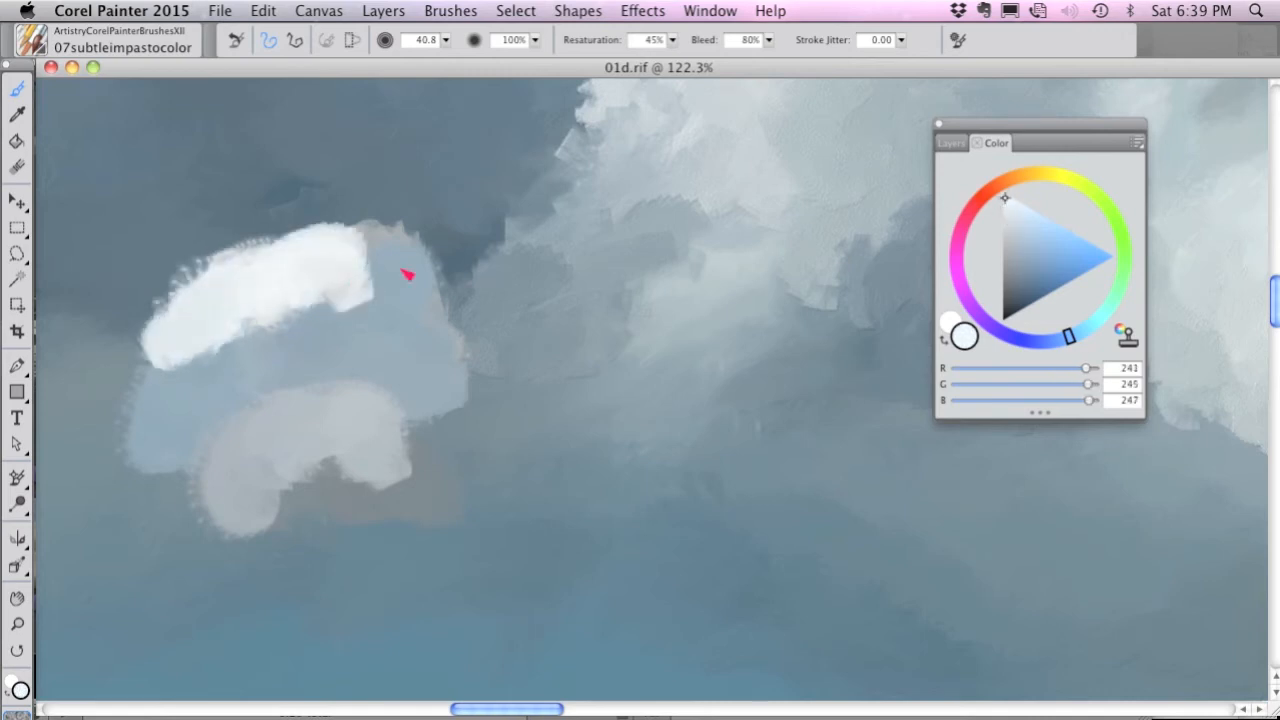
# Paint blue-gray midtones across the puff's middle and RGB 59, 78, 91 shadows over its lower and right parts.
pyautogui.click(1020, 245)
pyautogui.moveTo(232, 305)
pyautogui.mouseDown()
pyautogui.moveTo(297, 320)
pyautogui.moveTo(397, 311)
pyautogui.moveTo(203, 371)
pyautogui.moveTo(157, 449)
pyautogui.moveTo(329, 363)
pyautogui.moveTo(478, 330)
pyautogui.mouseUp()
pyautogui.moveTo(1016, 268); pyautogui.dragTo(1018, 283)
pyautogui.moveTo(451, 409)
pyautogui.mouseDown()
pyautogui.moveTo(377, 417)
pyautogui.moveTo(383, 433)
pyautogui.moveTo(410, 414)
pyautogui.moveTo(472, 421)
pyautogui.moveTo(397, 398)
pyautogui.moveTo(229, 451)
pyautogui.moveTo(194, 488)
pyautogui.moveTo(233, 518)
pyautogui.moveTo(402, 447)
pyautogui.moveTo(447, 418)
pyautogui.mouseUp()
pyautogui.moveTo(515, 396)
pyautogui.mouseDown()
pyautogui.moveTo(482, 372)
pyautogui.moveTo(523, 366)
pyautogui.moveTo(563, 399)
pyautogui.moveTo(577, 455)
pyautogui.mouseUp()
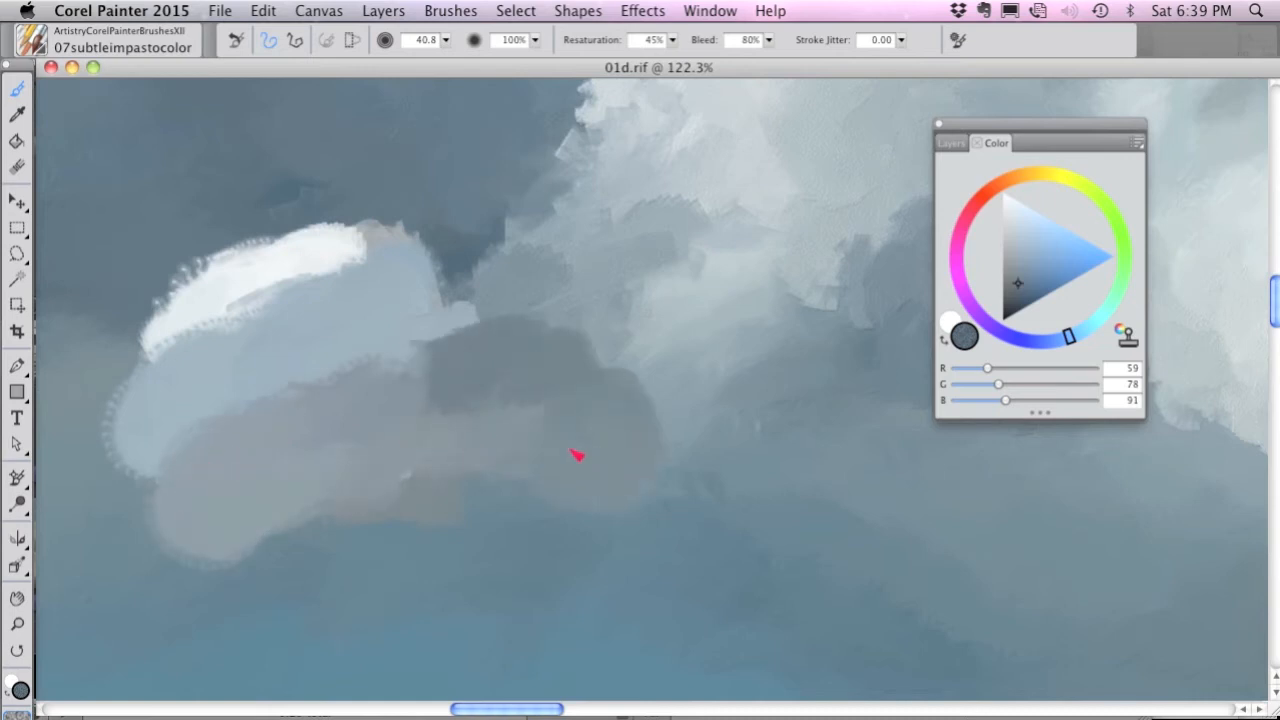
# Choose the 08subtleimpastoblender brush at size 52.4 and blend the puff's highlights, midtones and shadows together.
pyautogui.click(37, 35)
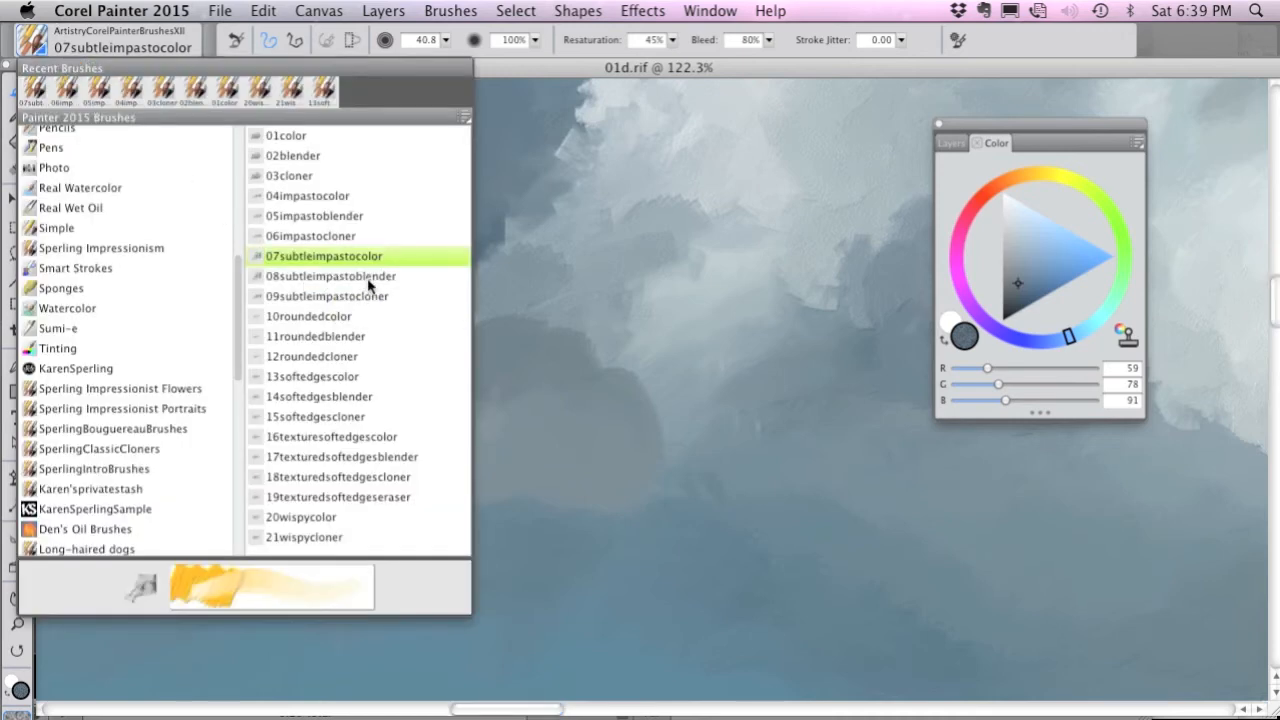
pyautogui.click(331, 276)
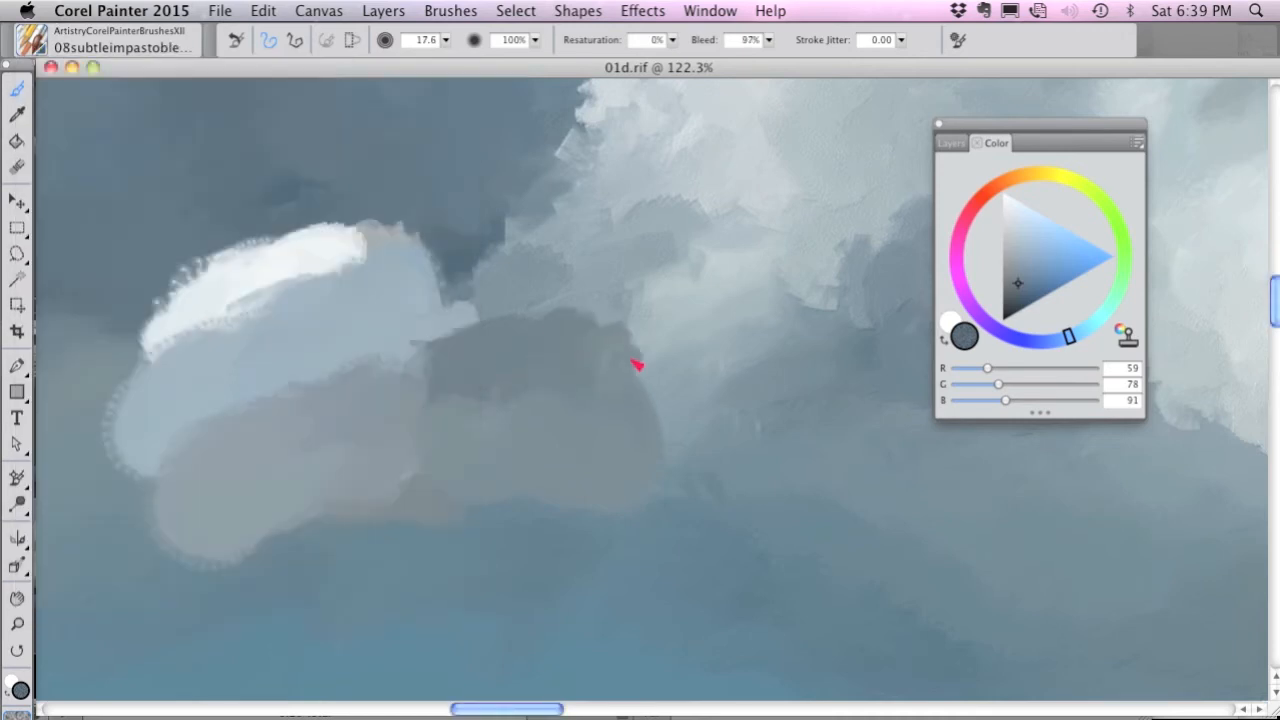
pyautogui.moveTo(541, 365); pyautogui.dragTo(594, 405)
pyautogui.moveTo(672, 315)
pyautogui.mouseDown()
pyautogui.moveTo(652, 355)
pyautogui.moveTo(656, 414)
pyautogui.moveTo(609, 406)
pyautogui.moveTo(617, 366)
pyautogui.moveTo(654, 451)
pyautogui.moveTo(636, 379)
pyautogui.moveTo(546, 343)
pyautogui.moveTo(440, 374)
pyautogui.moveTo(360, 363)
pyautogui.moveTo(275, 403)
pyautogui.moveTo(397, 354)
pyautogui.moveTo(460, 349)
pyautogui.moveTo(180, 460)
pyautogui.moveTo(143, 566)
pyautogui.moveTo(237, 520)
pyautogui.moveTo(286, 549)
pyautogui.moveTo(420, 511)
pyautogui.moveTo(491, 440)
pyautogui.moveTo(259, 325)
pyautogui.moveTo(166, 351)
pyautogui.moveTo(131, 409)
pyautogui.moveTo(310, 294)
pyautogui.moveTo(371, 277)
pyautogui.moveTo(346, 343)
pyautogui.moveTo(385, 428)
pyautogui.moveTo(322, 486)
pyautogui.mouseUp()
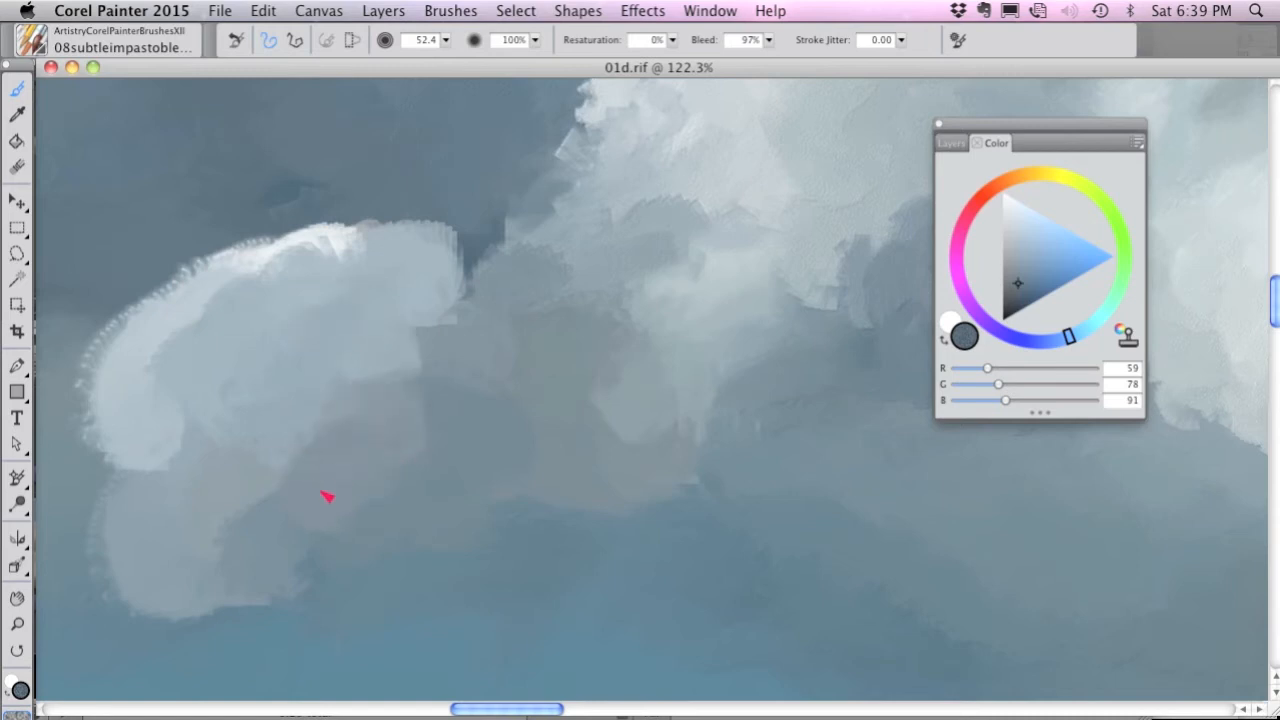
# Choose the 09subtleimpastocloner brush at size 38.4 and clone the source's dark sky along the puff's upper edge.
pyautogui.click(34, 44)
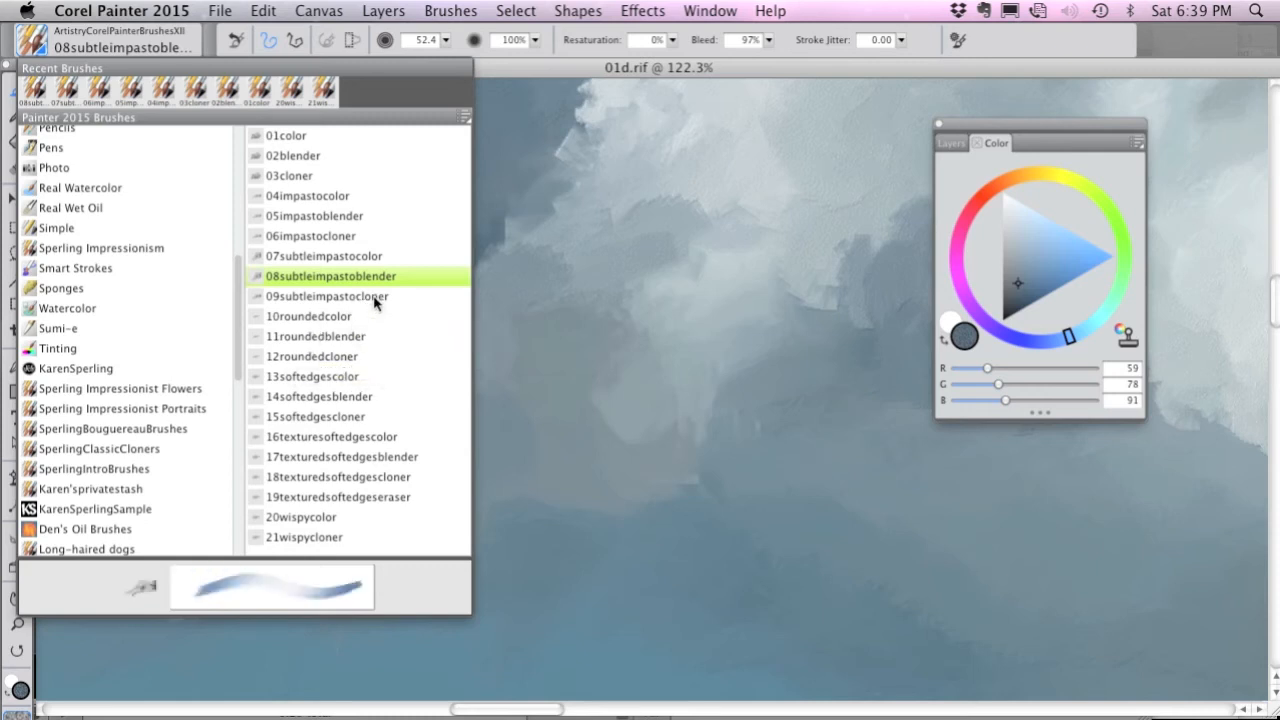
pyautogui.click(379, 338)
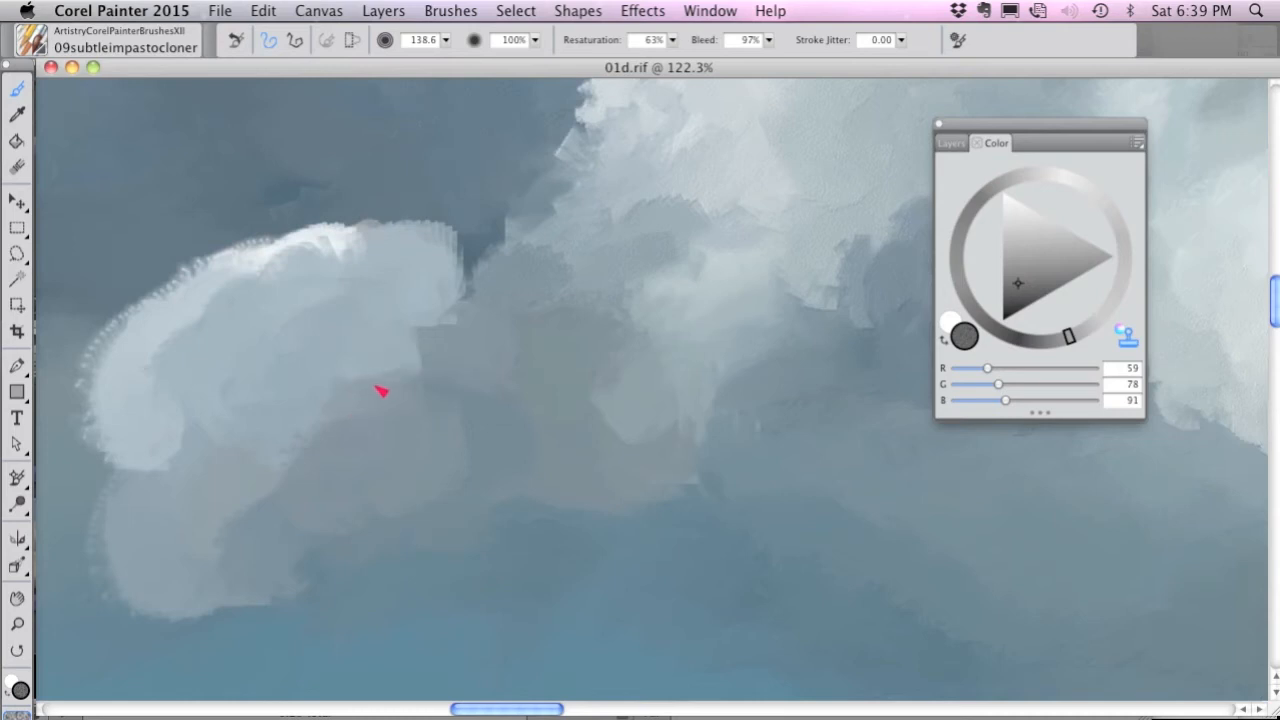
pyautogui.press('super+t')
pyautogui.press('super+t')
pyautogui.moveTo(427, 225)
pyautogui.mouseDown()
pyautogui.moveTo(408, 225)
pyautogui.moveTo(406, 243)
pyautogui.moveTo(367, 232)
pyautogui.moveTo(397, 247)
pyautogui.mouseUp()
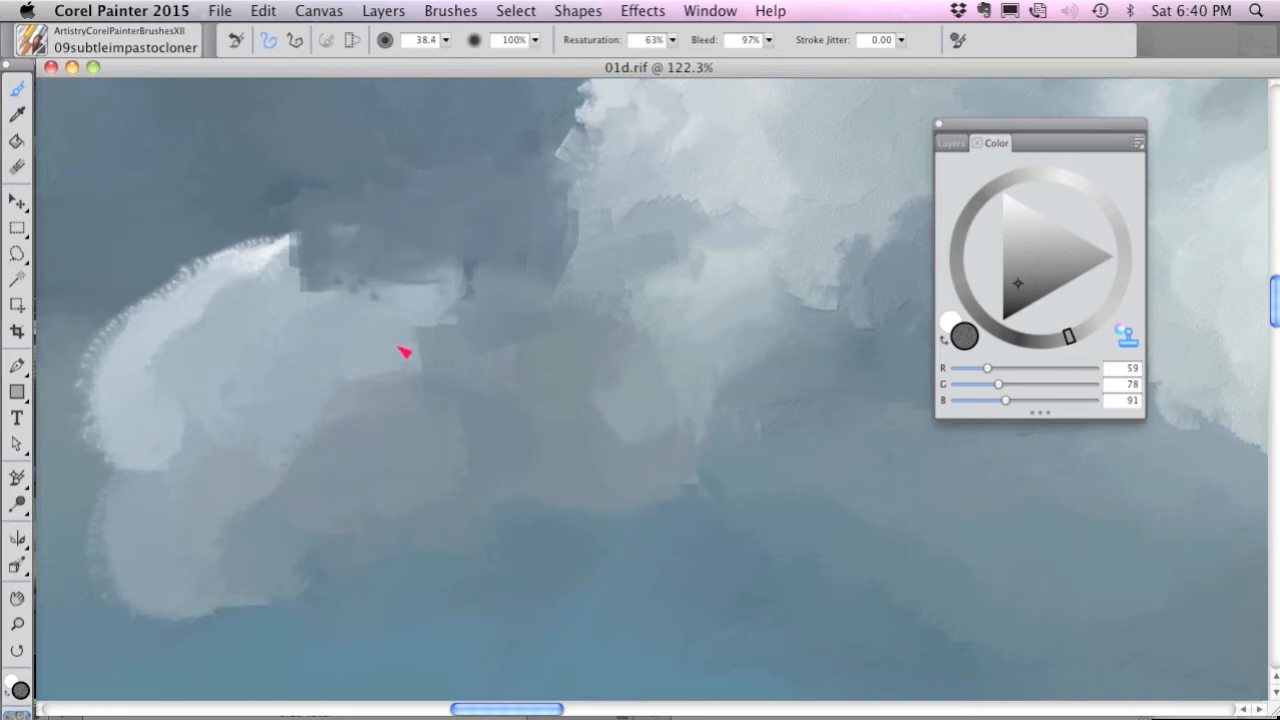
pyautogui.press('super+t')
# Clone the source photo's bright highlight into the cloud to the right of the puff.
pyautogui.press('super+t')
pyautogui.moveTo(357, 243)
pyautogui.mouseDown()
pyautogui.moveTo(464, 250)
pyautogui.moveTo(333, 220)
pyautogui.moveTo(198, 245)
pyautogui.moveTo(189, 251)
pyautogui.moveTo(226, 272)
pyautogui.moveTo(188, 258)
pyautogui.moveTo(185, 298)
pyautogui.mouseUp()
pyautogui.press('super+t')
pyautogui.press('super+t')
pyautogui.press('super+t')
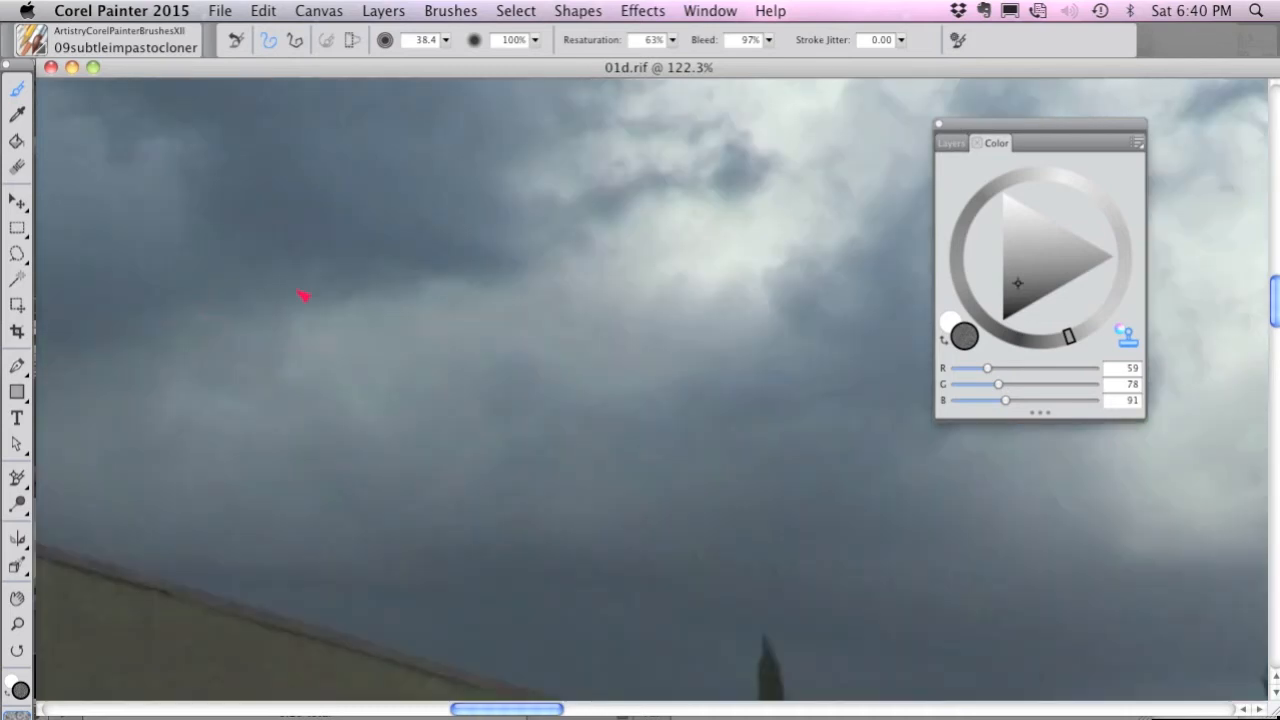
# Clone the source's dark gray shadows along the underside of the puff and its neighboring cloud.
pyautogui.press('super+t')
pyautogui.moveTo(530, 300)
pyautogui.mouseDown()
pyautogui.moveTo(607, 241)
pyautogui.moveTo(686, 257)
pyautogui.moveTo(677, 220)
pyautogui.moveTo(651, 251)
pyautogui.moveTo(762, 262)
pyautogui.moveTo(780, 290)
pyautogui.mouseUp()
pyautogui.press('super+t')
# Clone gray shadow tones from the source photo into the puff's upper-left area.
pyautogui.press('super+t')
pyautogui.press('super+t')
pyautogui.press('super+t')
pyautogui.moveTo(883, 357)
pyautogui.mouseDown()
pyautogui.moveTo(682, 424)
pyautogui.moveTo(655, 404)
pyautogui.moveTo(587, 444)
pyautogui.moveTo(701, 465)
pyautogui.moveTo(591, 480)
pyautogui.moveTo(486, 456)
pyautogui.moveTo(412, 511)
pyautogui.moveTo(454, 452)
pyautogui.moveTo(549, 422)
pyautogui.moveTo(632, 468)
pyautogui.moveTo(539, 486)
pyautogui.moveTo(466, 475)
pyautogui.moveTo(314, 541)
pyautogui.moveTo(506, 526)
pyautogui.mouseUp()
pyautogui.press('super+t')
pyautogui.press('super+t')
pyautogui.press('super+t')
pyautogui.press('super+t')
pyautogui.moveTo(322, 545); pyautogui.dragTo(280, 590)
pyautogui.press('super+t')
pyautogui.press('super+t')
pyautogui.moveTo(354, 314)
pyautogui.mouseDown()
pyautogui.moveTo(348, 345)
pyautogui.moveTo(338, 340)
pyautogui.moveTo(393, 326)
pyautogui.moveTo(298, 324)
pyautogui.moveTo(274, 304)
pyautogui.moveTo(245, 350)
pyautogui.mouseUp()
pyautogui.press('super+t')
pyautogui.press('super+t')
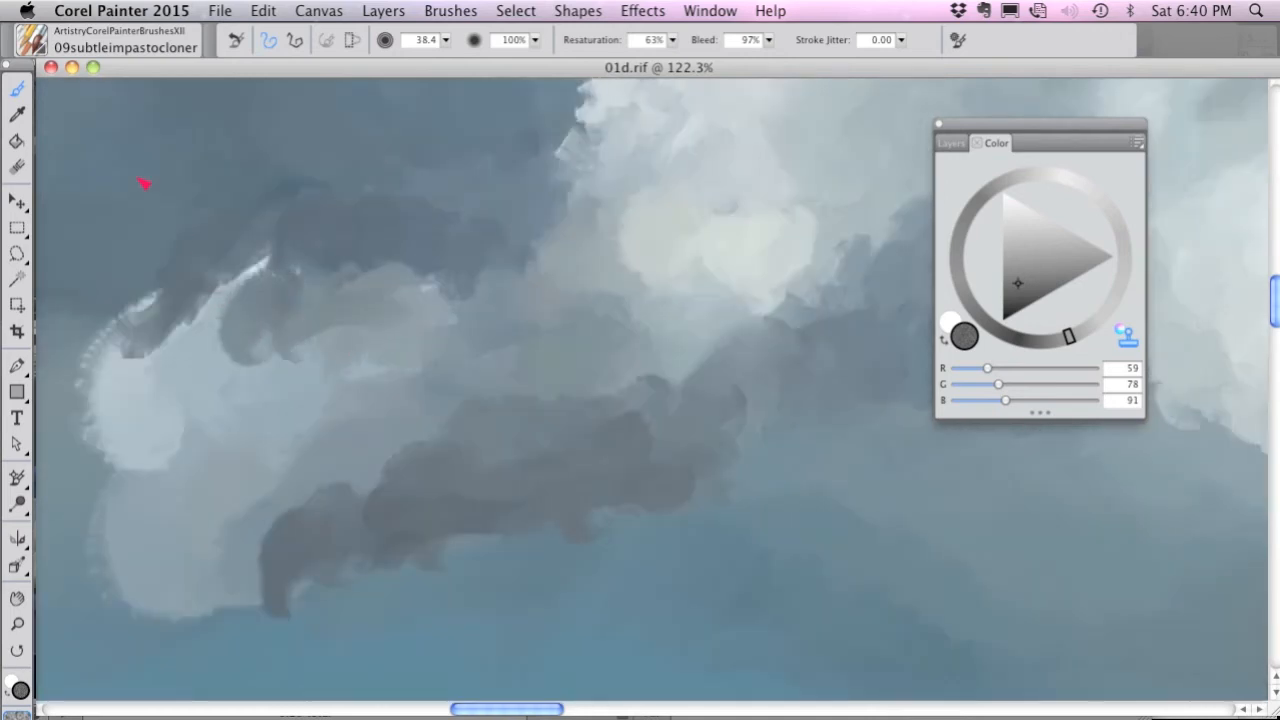
# Return to the 08subtleimpastoblender brush and blend the puff's upper part into the surrounding gray clouds.
pyautogui.click(47, 45)
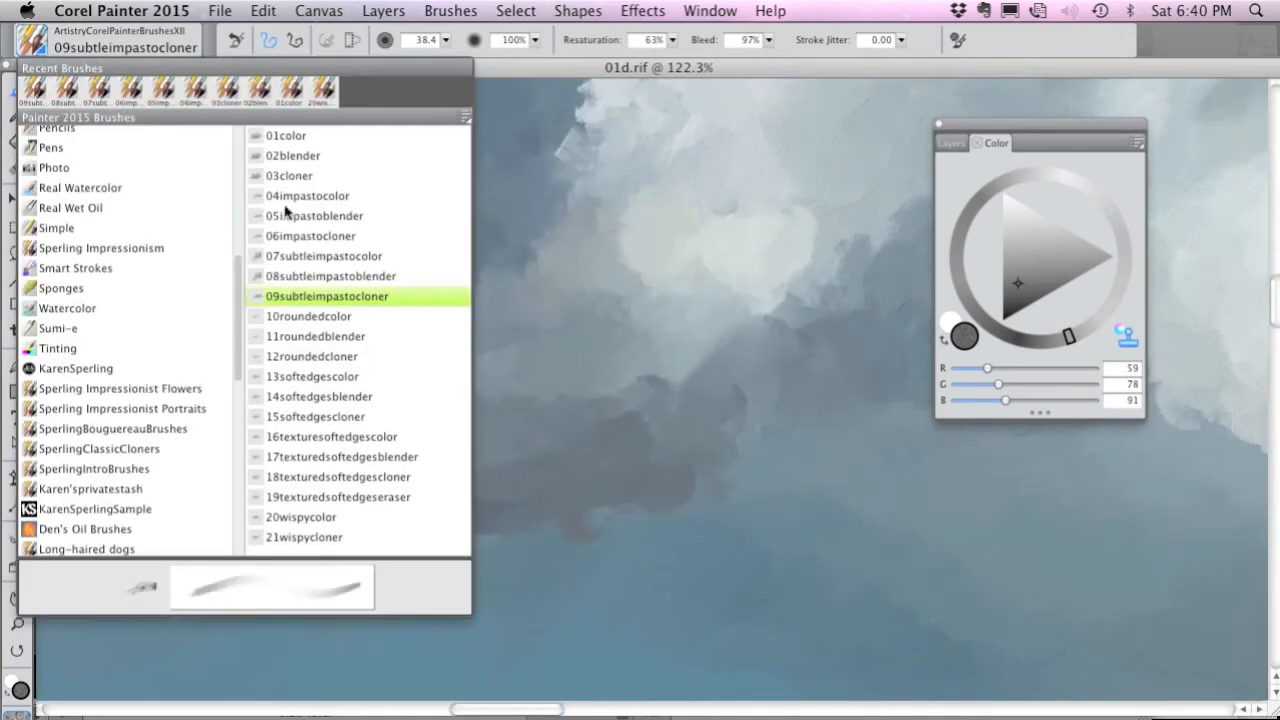
pyautogui.click(359, 278)
pyautogui.moveTo(371, 317)
pyautogui.mouseDown()
pyautogui.moveTo(328, 337)
pyautogui.moveTo(311, 303)
pyautogui.moveTo(199, 317)
pyautogui.moveTo(188, 344)
pyautogui.moveTo(242, 363)
pyautogui.moveTo(288, 328)
pyautogui.moveTo(296, 292)
pyautogui.moveTo(403, 266)
pyautogui.moveTo(483, 300)
pyautogui.moveTo(524, 270)
pyautogui.moveTo(519, 330)
pyautogui.mouseUp()
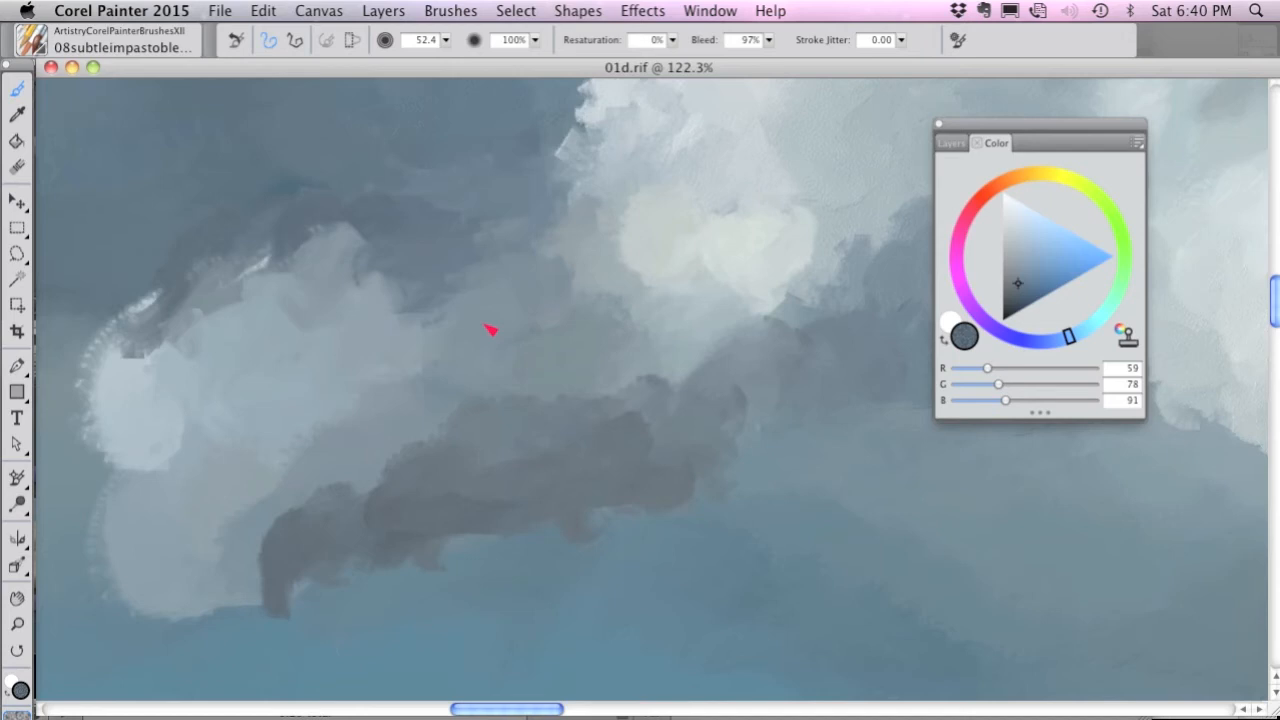
# Switch to the 10roundedcolor brush and compare the bright painted cloud with the source photo.
pyautogui.click(22, 47)
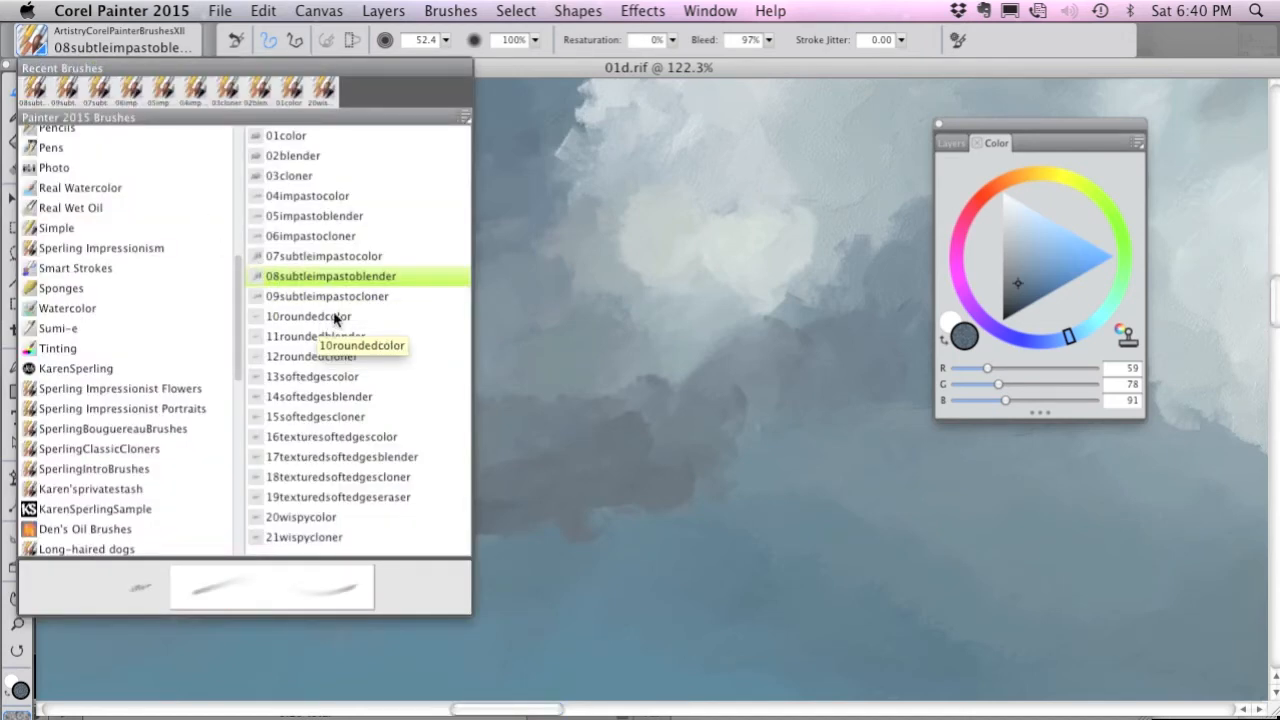
pyautogui.click(333, 317)
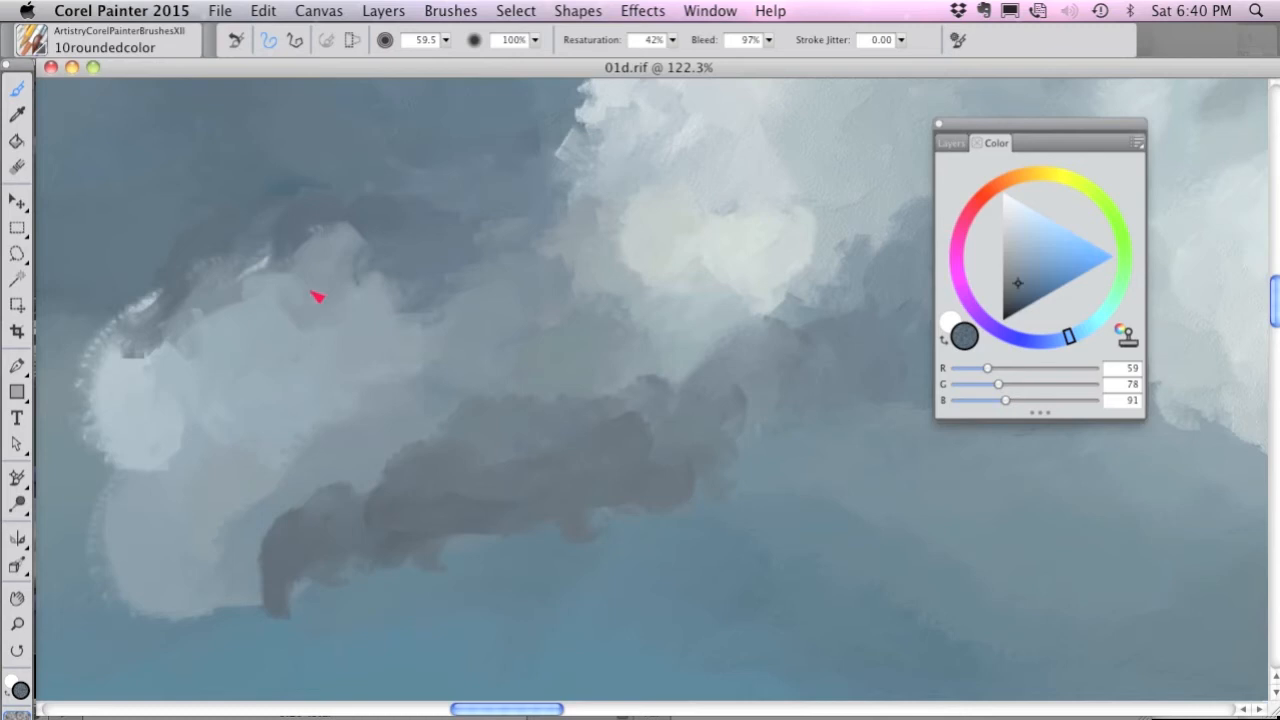
pyautogui.moveTo(543, 199); pyautogui.dragTo(326, 371)
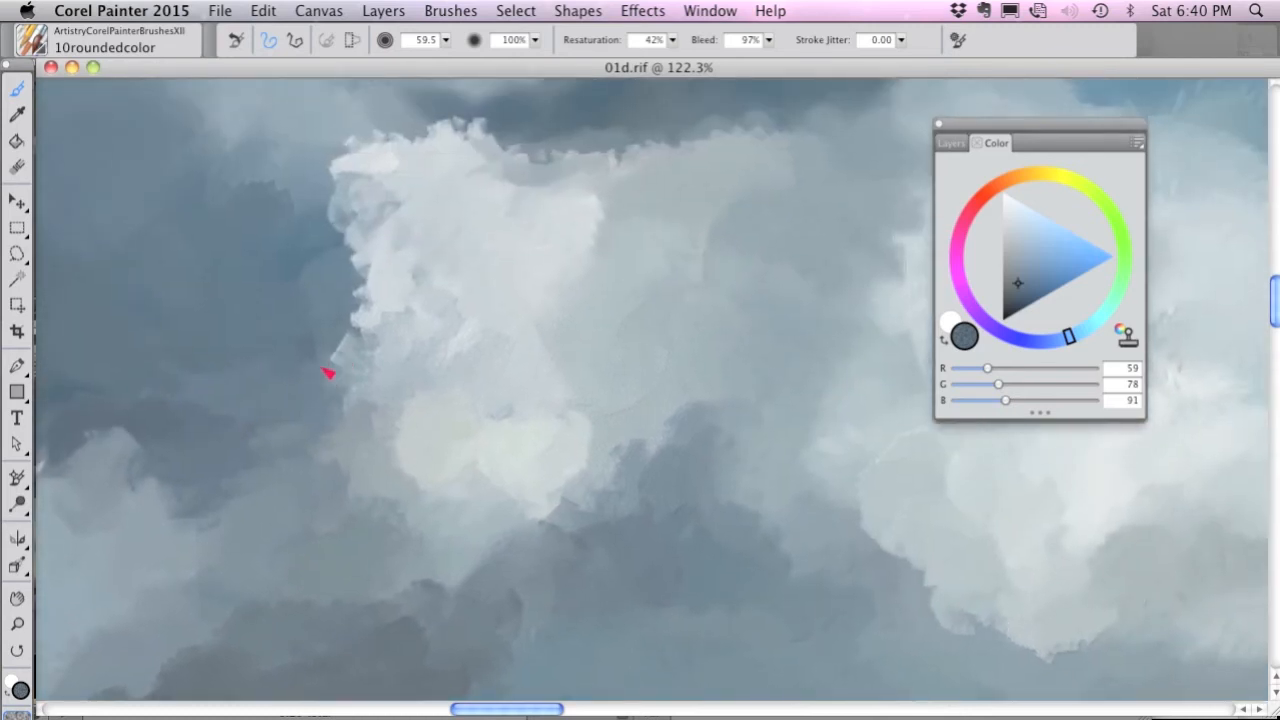
pyautogui.press('super+t')
pyautogui.press('super+t')
pyautogui.press('super+t')
pyautogui.press('super+t')
pyautogui.press('super+t')
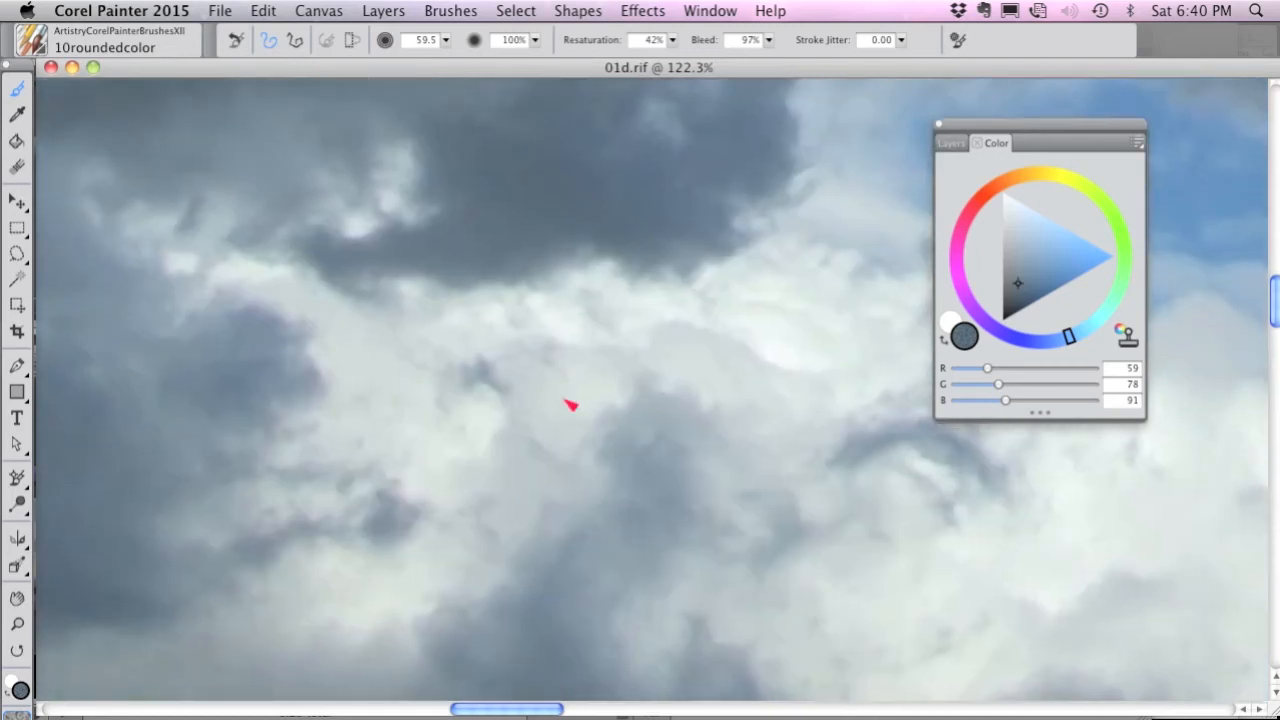
pyautogui.press('super+t')
# Paint pale blue-gray (RGB 204, 219, 228) strokes along the bright cloud's upper edge and up the puff rising from it.
pyautogui.click(1012, 211)
pyautogui.moveTo(586, 320)
pyautogui.mouseDown()
pyautogui.moveTo(604, 292)
pyautogui.moveTo(501, 306)
pyautogui.moveTo(582, 291)
pyautogui.moveTo(509, 287)
pyautogui.moveTo(609, 295)
pyautogui.moveTo(666, 266)
pyautogui.moveTo(735, 257)
pyautogui.moveTo(609, 298)
pyautogui.mouseUp()
pyautogui.moveTo(479, 285)
pyautogui.mouseDown()
pyautogui.moveTo(370, 308)
pyautogui.moveTo(378, 289)
pyautogui.moveTo(360, 274)
pyautogui.moveTo(297, 300)
pyautogui.moveTo(228, 305)
pyautogui.moveTo(218, 379)
pyautogui.moveTo(238, 422)
pyautogui.moveTo(266, 447)
pyautogui.moveTo(236, 377)
pyautogui.moveTo(240, 330)
pyautogui.moveTo(266, 290)
pyautogui.moveTo(451, 289)
pyautogui.mouseUp()
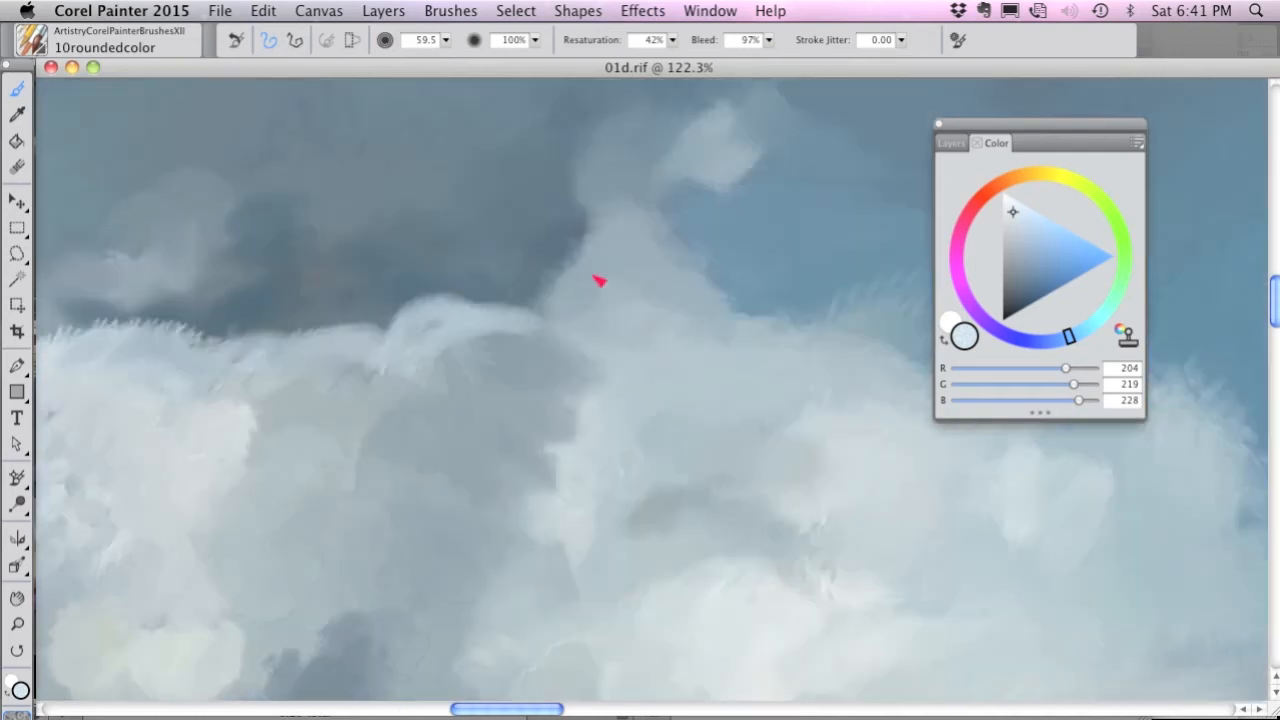
pyautogui.moveTo(596, 280)
pyautogui.mouseDown()
pyautogui.moveTo(561, 312)
pyautogui.moveTo(579, 275)
pyautogui.moveTo(565, 320)
pyautogui.moveTo(532, 284)
pyautogui.moveTo(544, 315)
pyautogui.moveTo(508, 282)
pyautogui.moveTo(585, 257)
pyautogui.moveTo(545, 246)
pyautogui.moveTo(582, 238)
pyautogui.moveTo(574, 187)
pyautogui.moveTo(597, 157)
pyautogui.moveTo(585, 142)
pyautogui.moveTo(632, 144)
pyautogui.moveTo(554, 197)
pyautogui.moveTo(590, 266)
pyautogui.mouseUp()
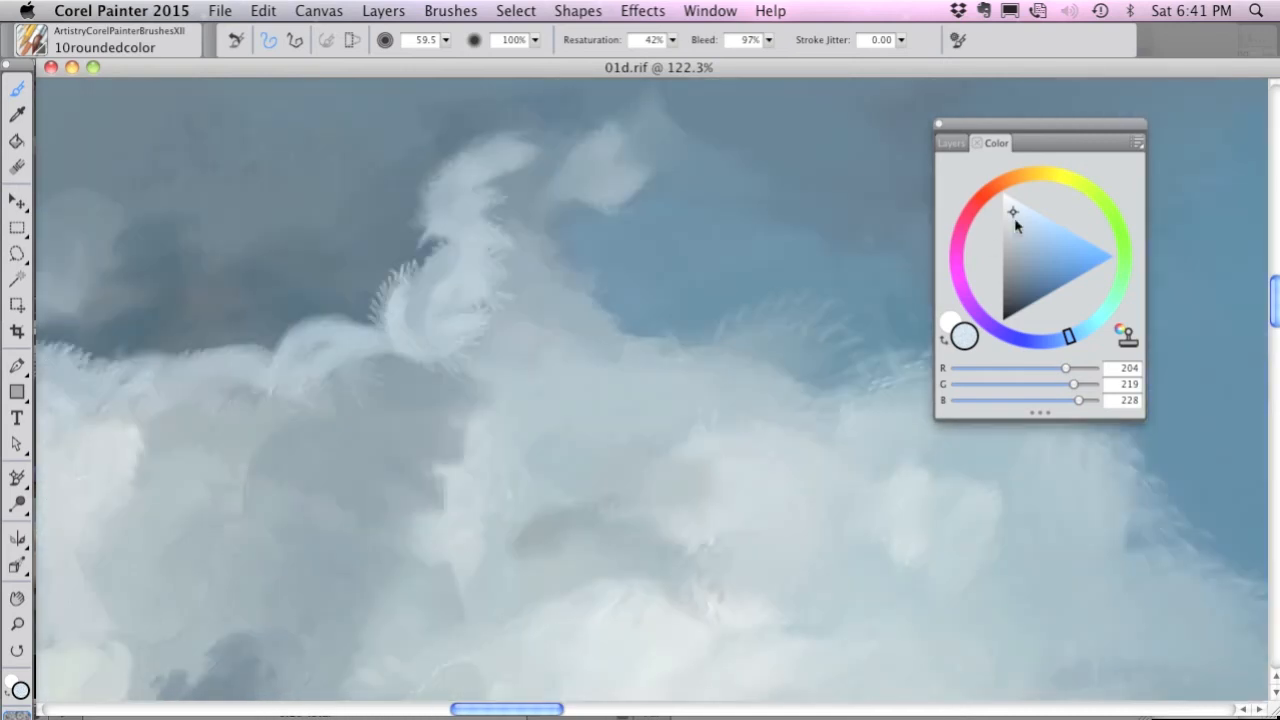
# Fill the rising puff and its base with lighter blue-white strokes, RGB 221, 232, 239.
pyautogui.click(1010, 205)
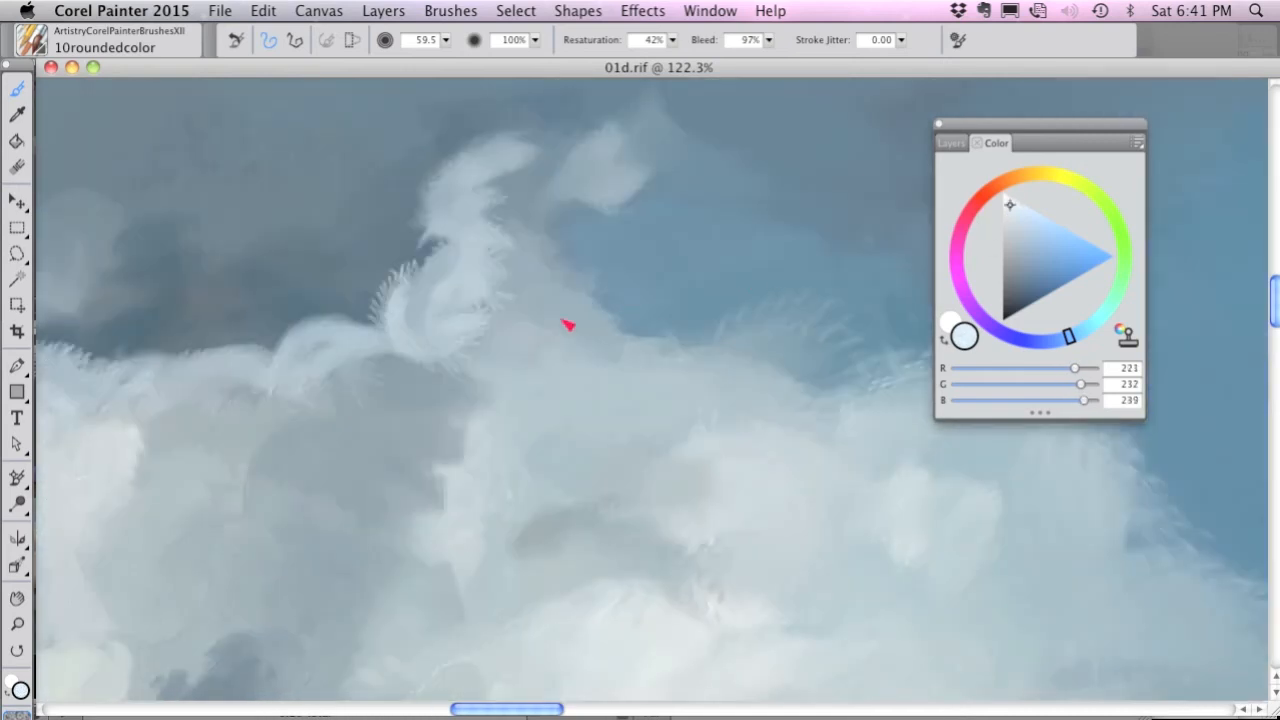
pyautogui.moveTo(502, 287)
pyautogui.mouseDown()
pyautogui.moveTo(515, 290)
pyautogui.moveTo(508, 268)
pyautogui.moveTo(543, 277)
pyautogui.moveTo(566, 329)
pyautogui.moveTo(543, 366)
pyautogui.mouseUp()
pyautogui.moveTo(515, 373)
pyautogui.mouseDown()
pyautogui.moveTo(494, 349)
pyautogui.moveTo(537, 354)
pyautogui.mouseUp()
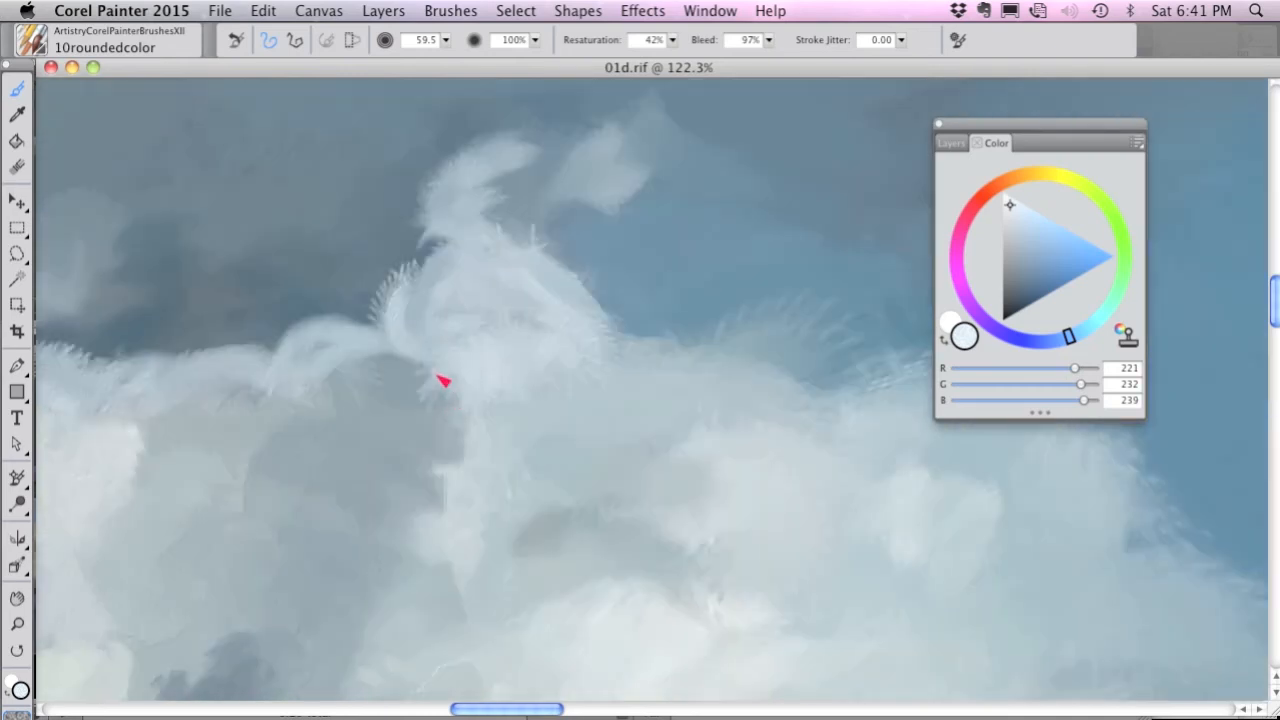
pyautogui.moveTo(443, 377)
pyautogui.mouseDown()
pyautogui.moveTo(402, 404)
pyautogui.moveTo(437, 420)
pyautogui.moveTo(406, 379)
pyautogui.moveTo(338, 379)
pyautogui.moveTo(341, 397)
pyautogui.moveTo(452, 437)
pyautogui.moveTo(487, 399)
pyautogui.moveTo(534, 403)
pyautogui.mouseUp()
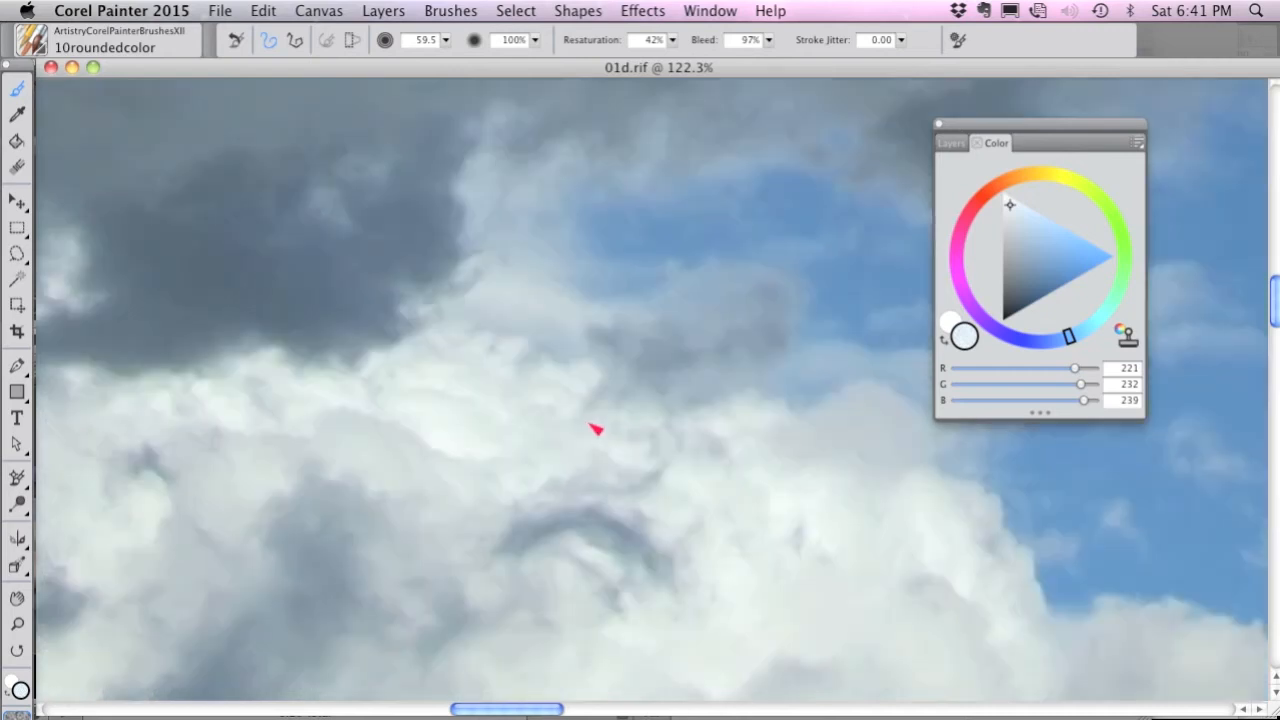
# Paint blue-gray sky (RGB 79, 112, 135) along the cloud's upper edge and against the rising puff's right side.
pyautogui.moveTo(1020, 268); pyautogui.dragTo(1028, 267)
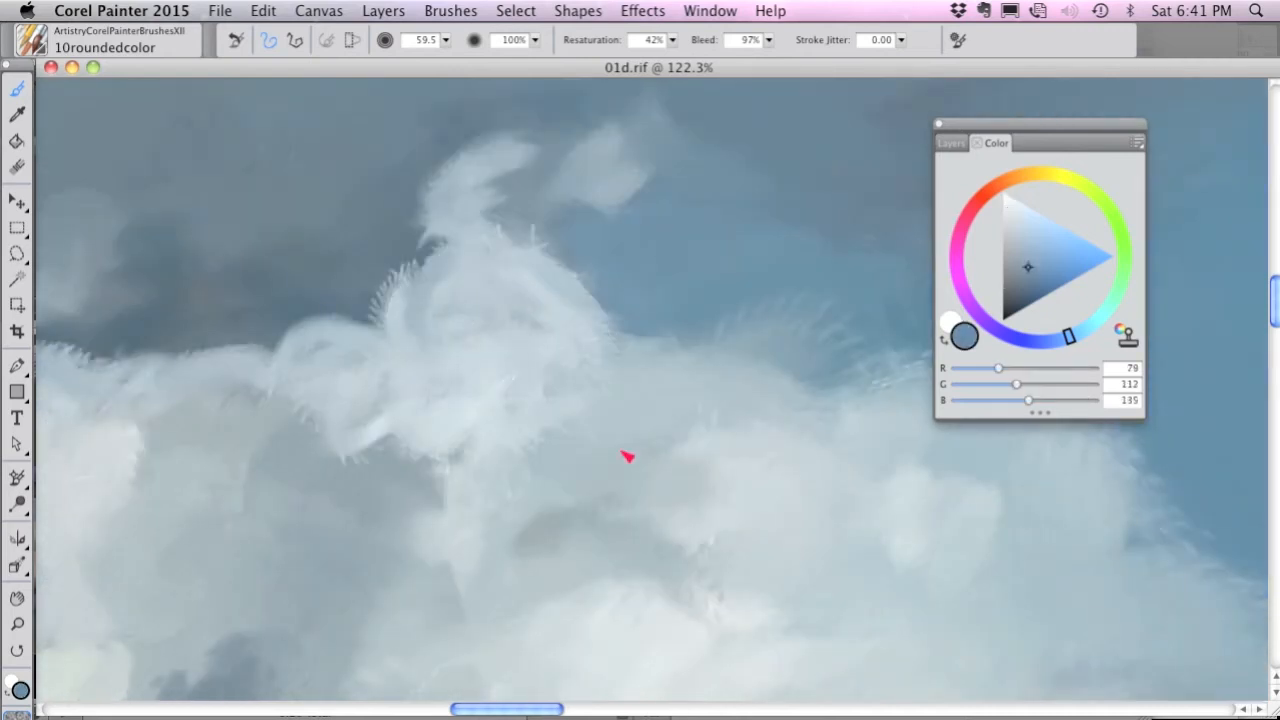
pyautogui.moveTo(626, 451)
pyautogui.mouseDown()
pyautogui.moveTo(626, 394)
pyautogui.moveTo(663, 340)
pyautogui.moveTo(754, 353)
pyautogui.mouseUp()
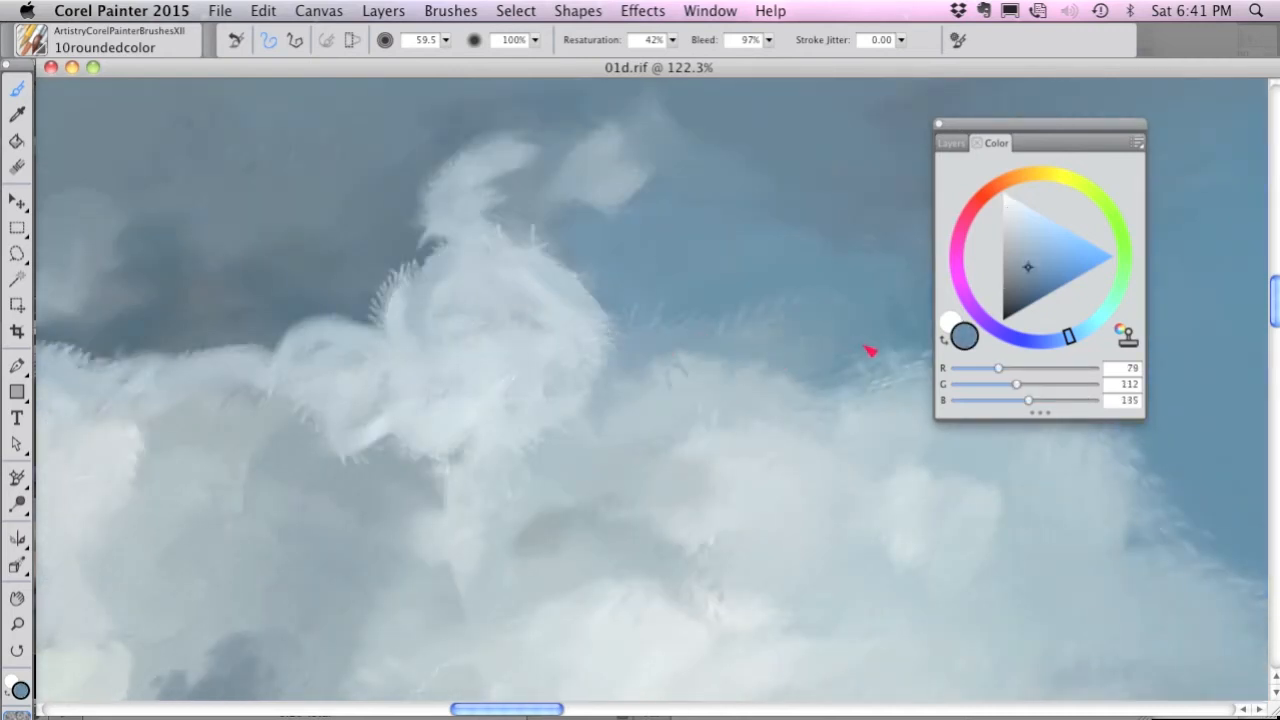
pyautogui.moveTo(645, 297)
pyautogui.mouseDown()
pyautogui.moveTo(607, 256)
pyautogui.moveTo(515, 222)
pyautogui.mouseUp()
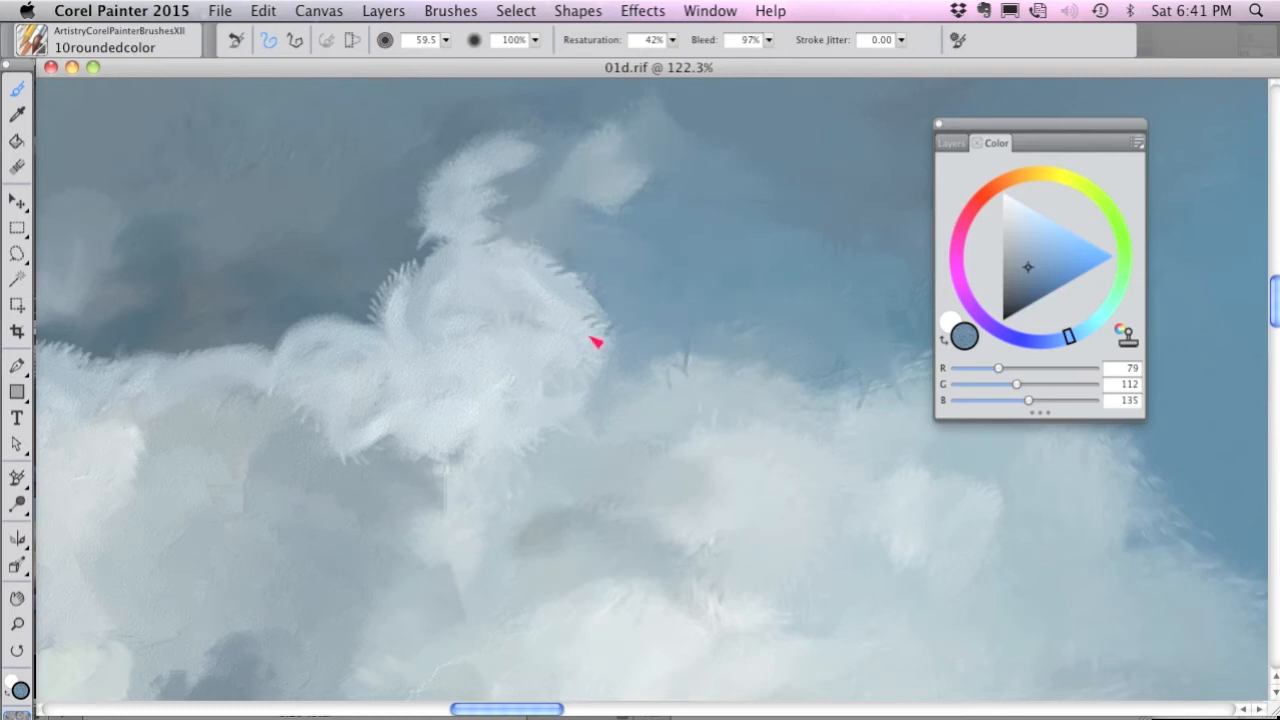
# Switch to the 11roundedblender brush and blend the rising puff's right edge into the sky and adjoining cloud.
pyautogui.click(31, 40)
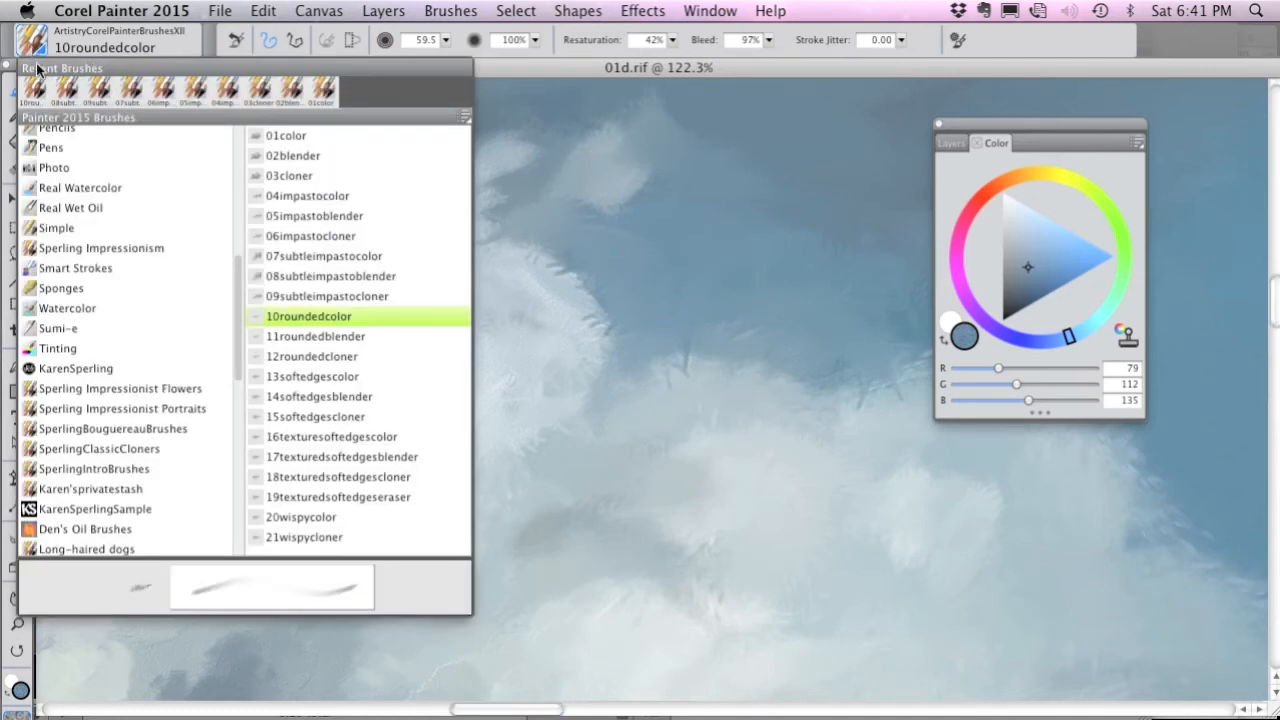
pyautogui.click(333, 337)
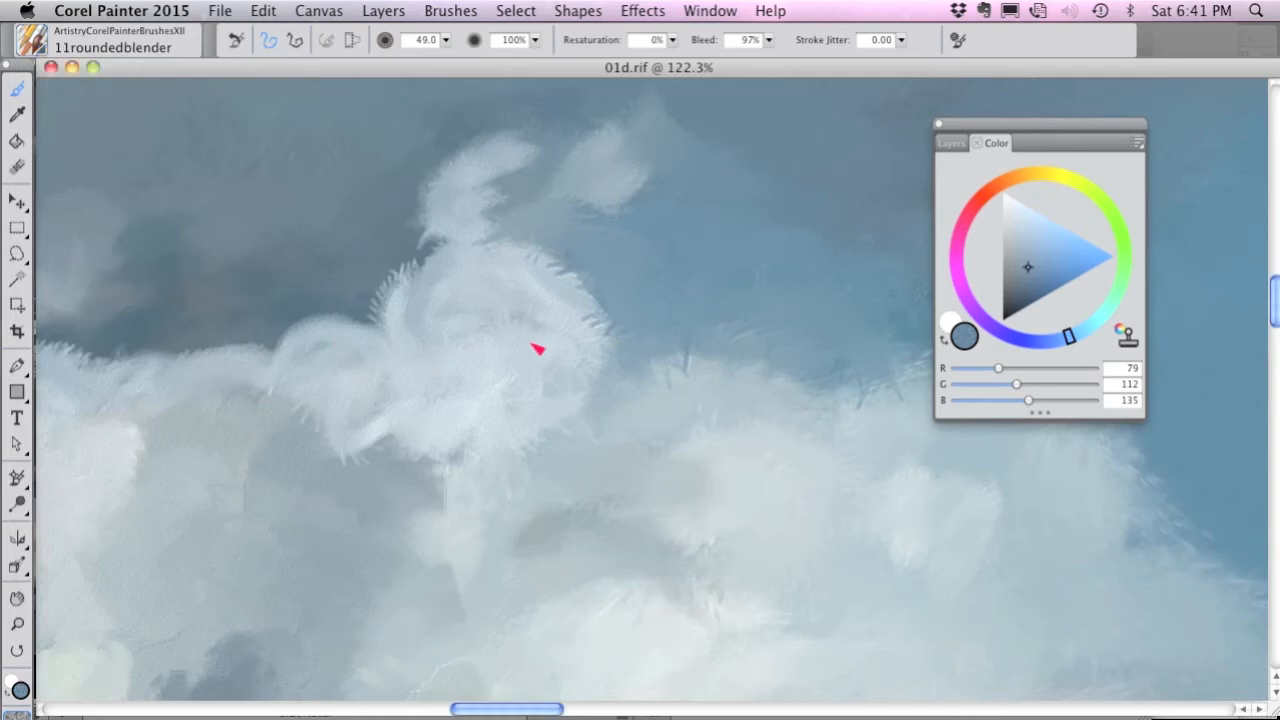
pyautogui.moveTo(598, 360)
pyautogui.mouseDown()
pyautogui.moveTo(637, 366)
pyautogui.moveTo(594, 286)
pyautogui.moveTo(525, 262)
pyautogui.mouseUp()
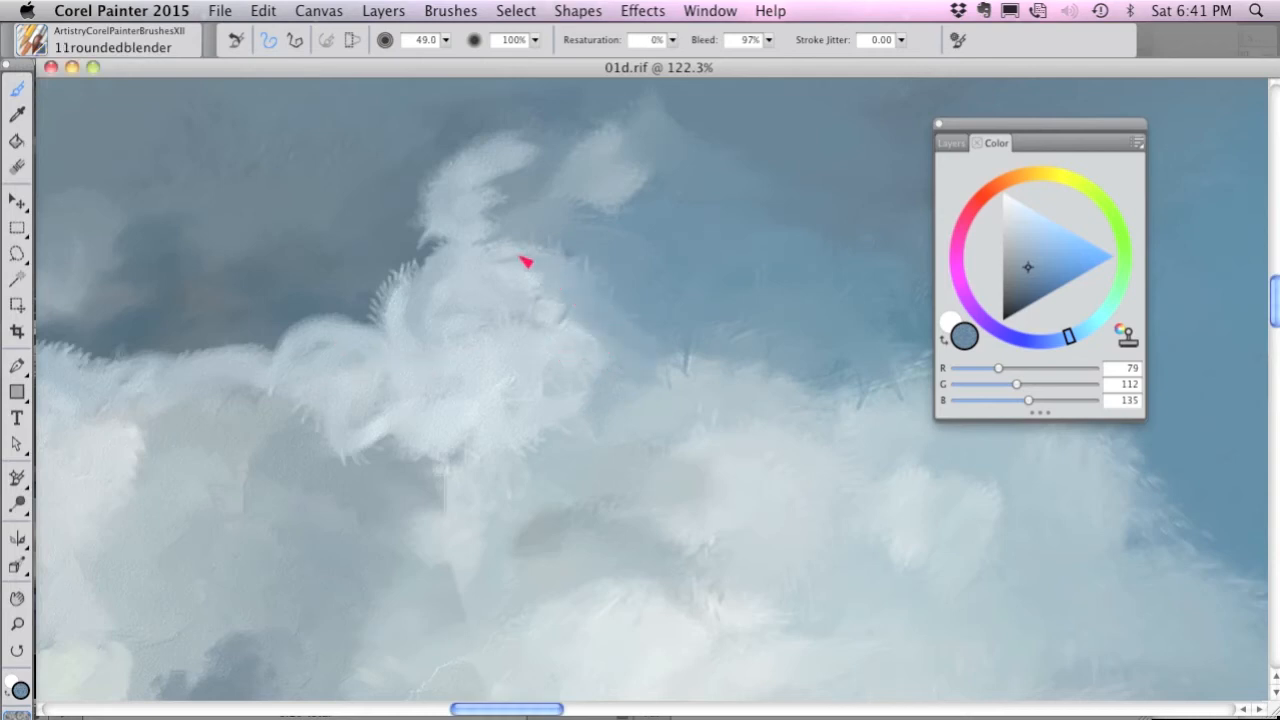
pyautogui.moveTo(490, 303)
pyautogui.mouseDown()
pyautogui.moveTo(658, 342)
pyautogui.moveTo(692, 367)
pyautogui.mouseUp()
pyautogui.press('space')
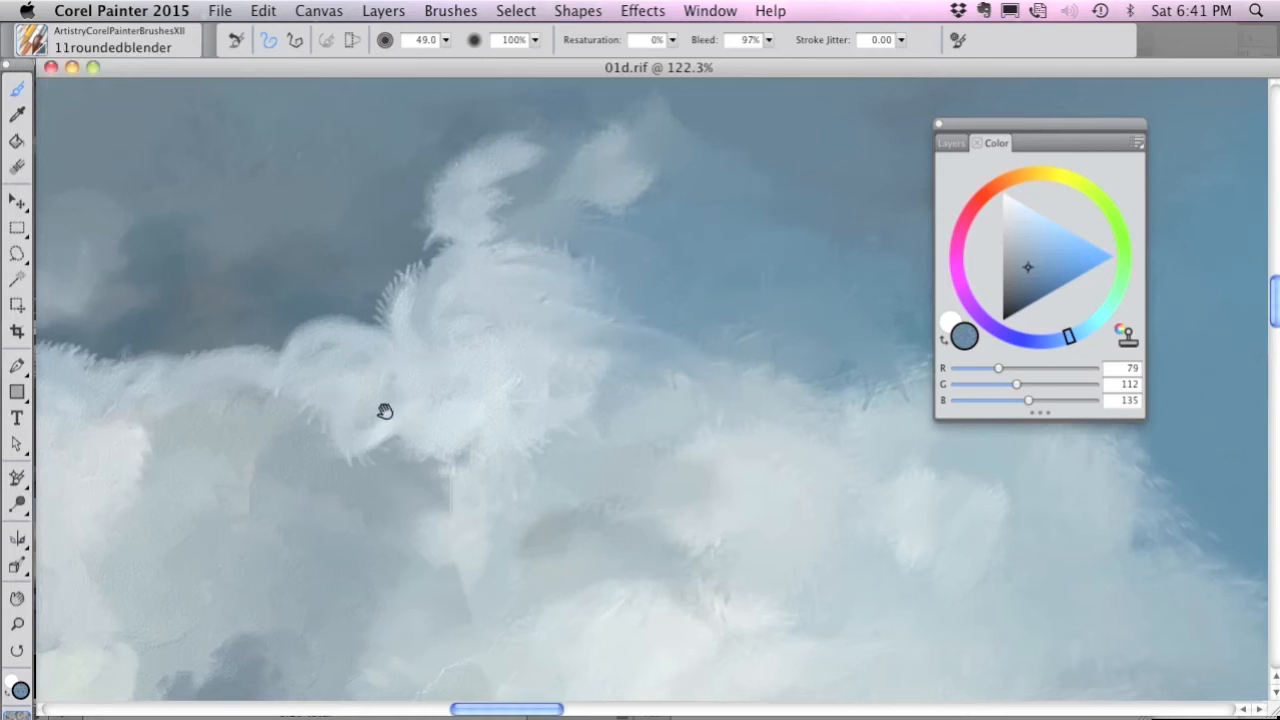
# Blend the edges of the bright cloud and the lower gray cloud, including the gray cloud's underside, into the surrounding sky.
pyautogui.moveTo(386, 411); pyautogui.dragTo(797, 465)
pyautogui.moveTo(430, 441)
pyautogui.mouseDown()
pyautogui.moveTo(434, 409)
pyautogui.moveTo(520, 308)
pyautogui.mouseUp()
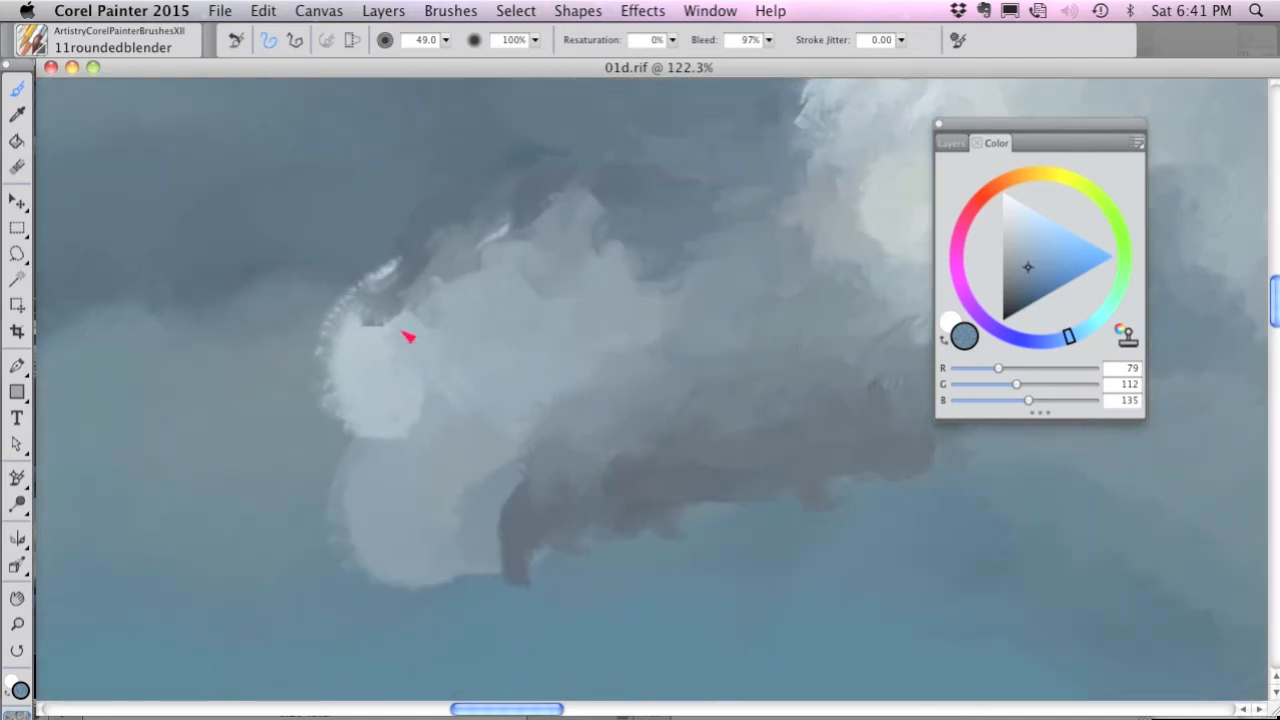
pyautogui.moveTo(406, 334)
pyautogui.mouseDown()
pyautogui.moveTo(389, 286)
pyautogui.moveTo(332, 321)
pyautogui.mouseUp()
pyautogui.moveTo(348, 365)
pyautogui.mouseDown()
pyautogui.moveTo(366, 337)
pyautogui.moveTo(360, 427)
pyautogui.mouseUp()
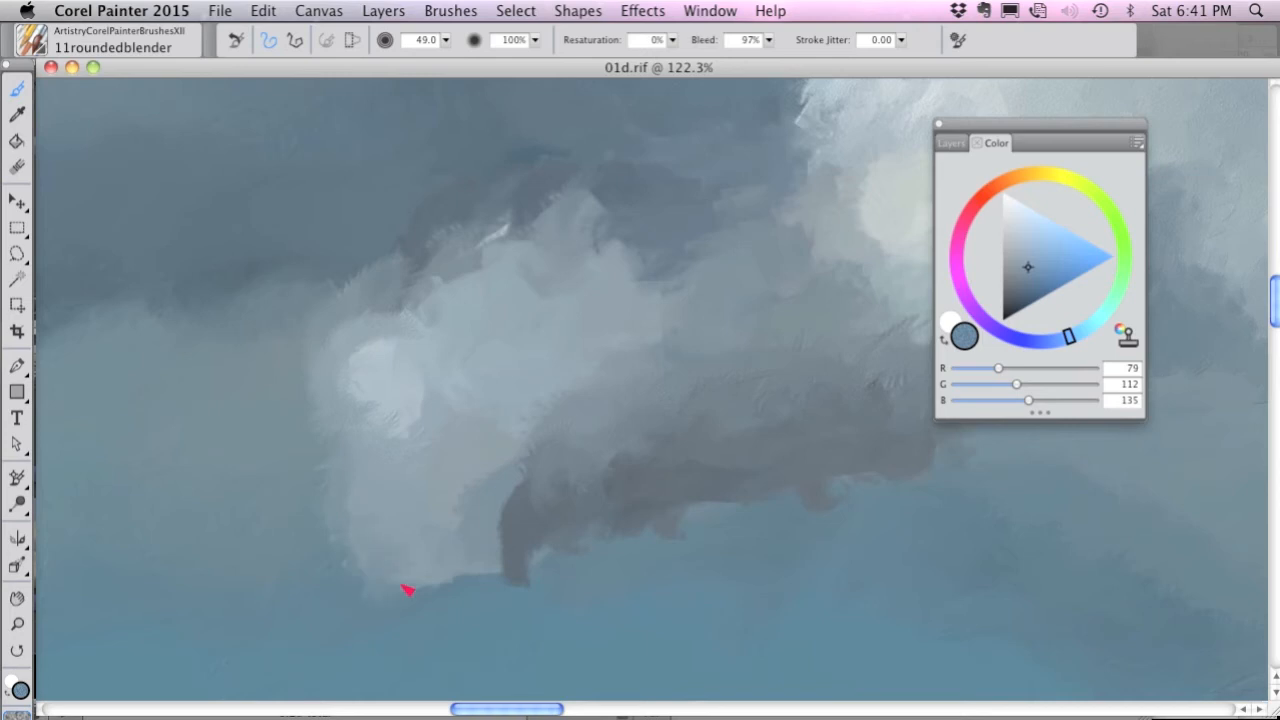
pyautogui.moveTo(486, 582); pyautogui.dragTo(524, 545)
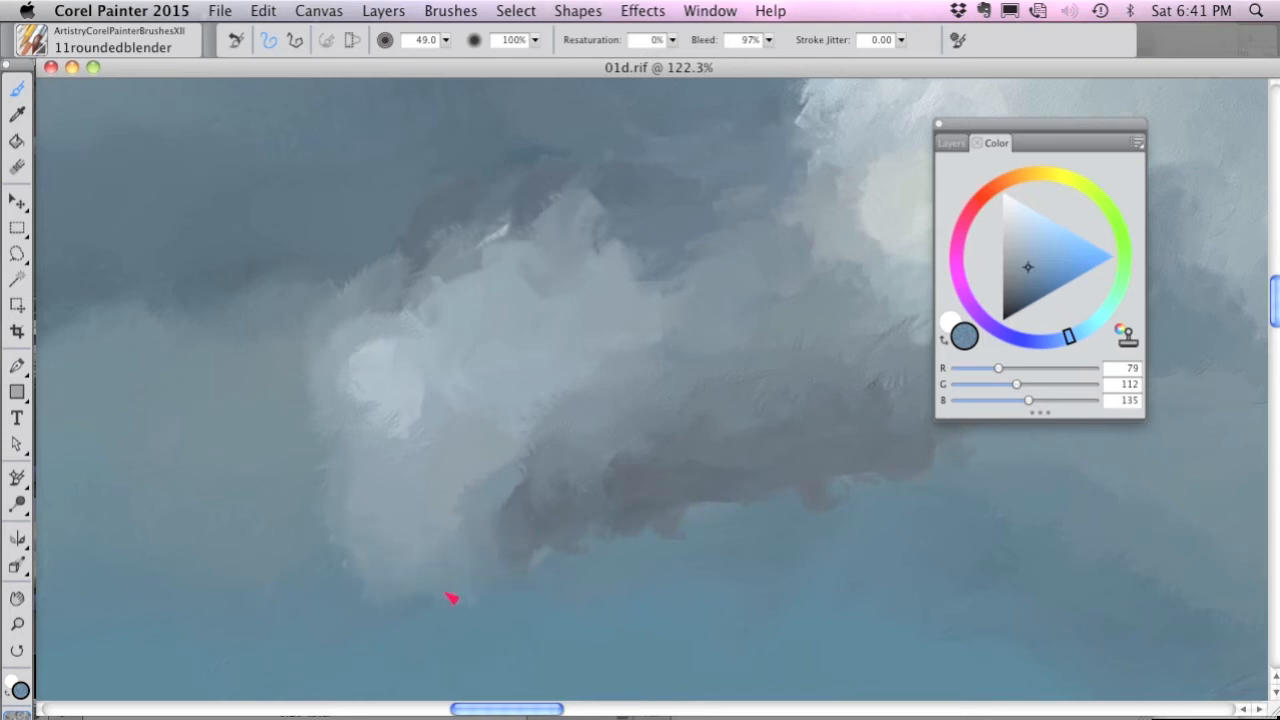
# Switch to the 12roundedcloner brush with clone color on, size 45.3, and clone blue-gray strokes across the bright cloud's upper-left area.
pyautogui.click(34, 44)
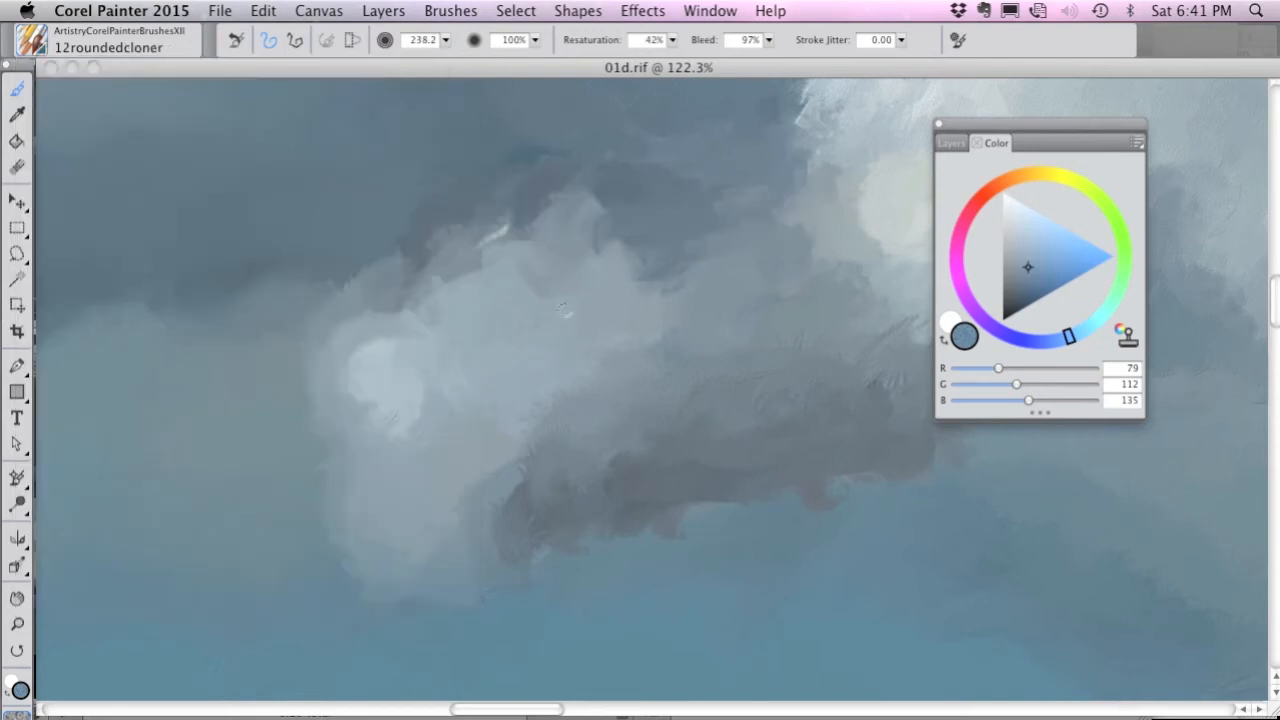
pyautogui.press("'")
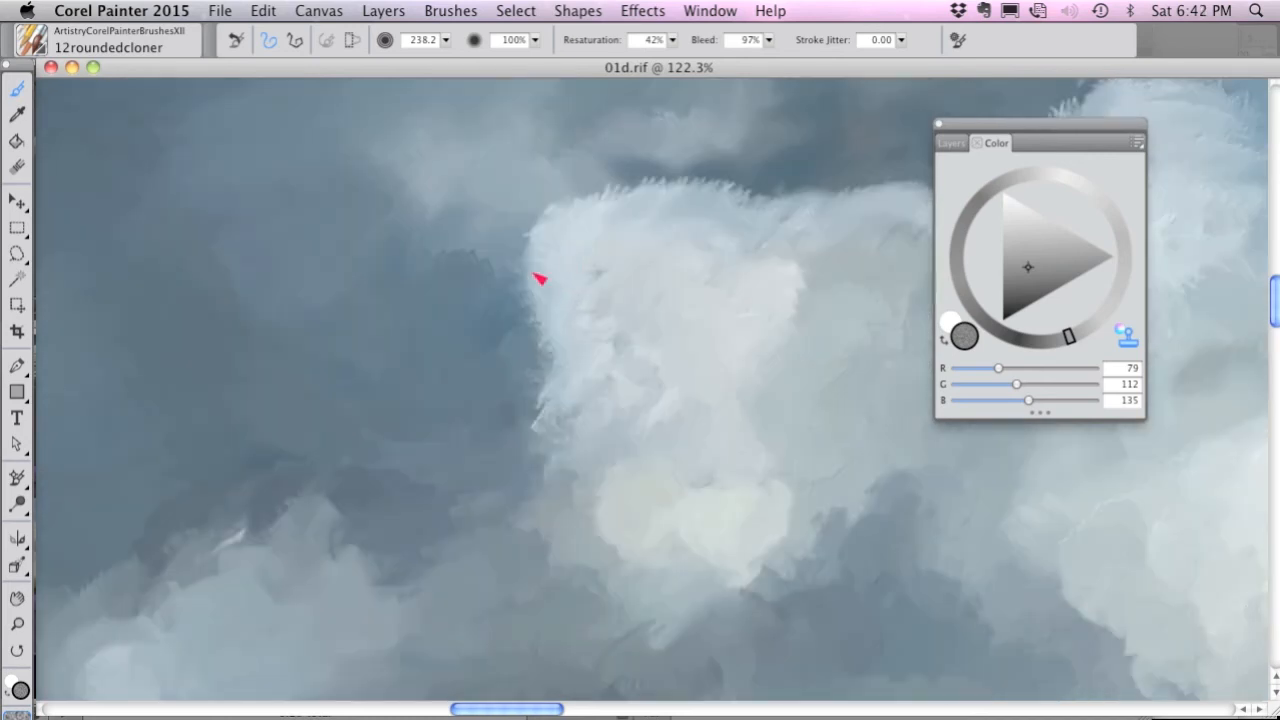
pyautogui.moveTo(538, 279); pyautogui.dragTo(538, 315)
pyautogui.press('super+t')
# Clone more of the source's blue-gray tones down the bright cloud's left edge and into the adjoining dark sky.
pyautogui.press('super+t')
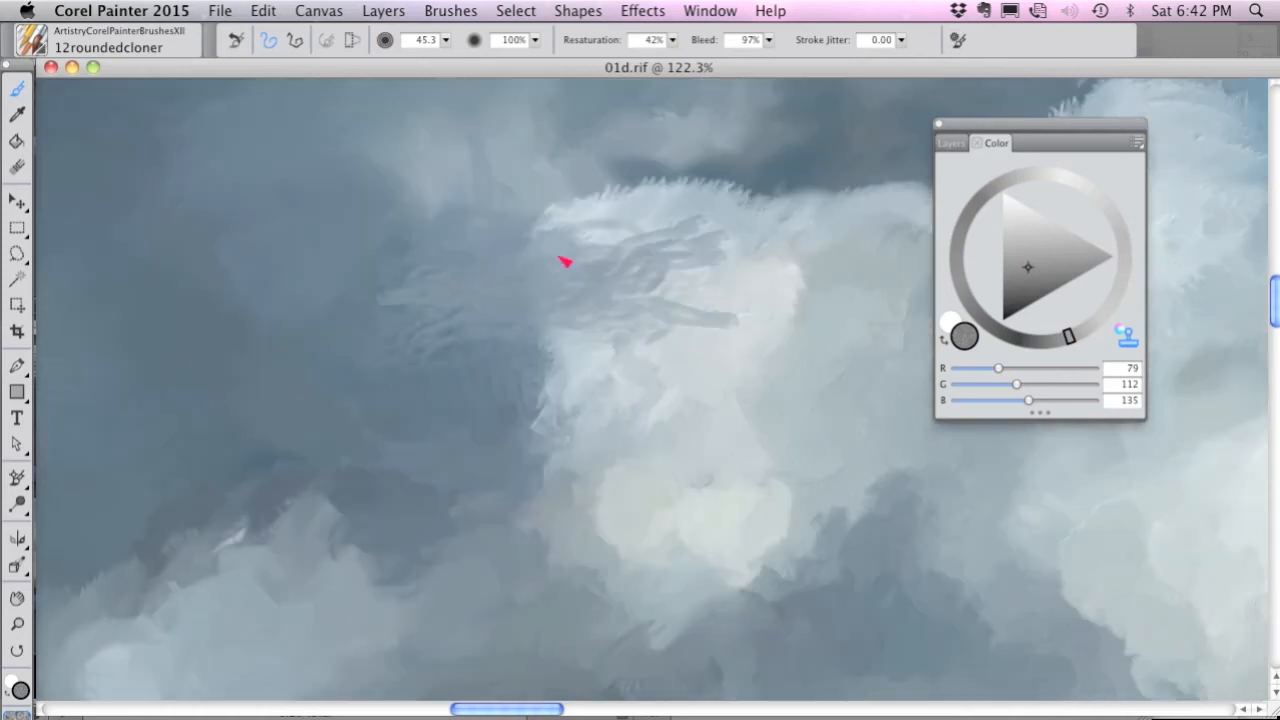
pyautogui.moveTo(590, 284)
pyautogui.mouseDown()
pyautogui.moveTo(567, 312)
pyautogui.moveTo(613, 303)
pyautogui.moveTo(580, 330)
pyautogui.mouseUp()
pyautogui.press('super+t')
pyautogui.press('super+t')
pyautogui.press('super+t')
pyautogui.moveTo(434, 286); pyautogui.dragTo(410, 340)
pyautogui.press('super+t')
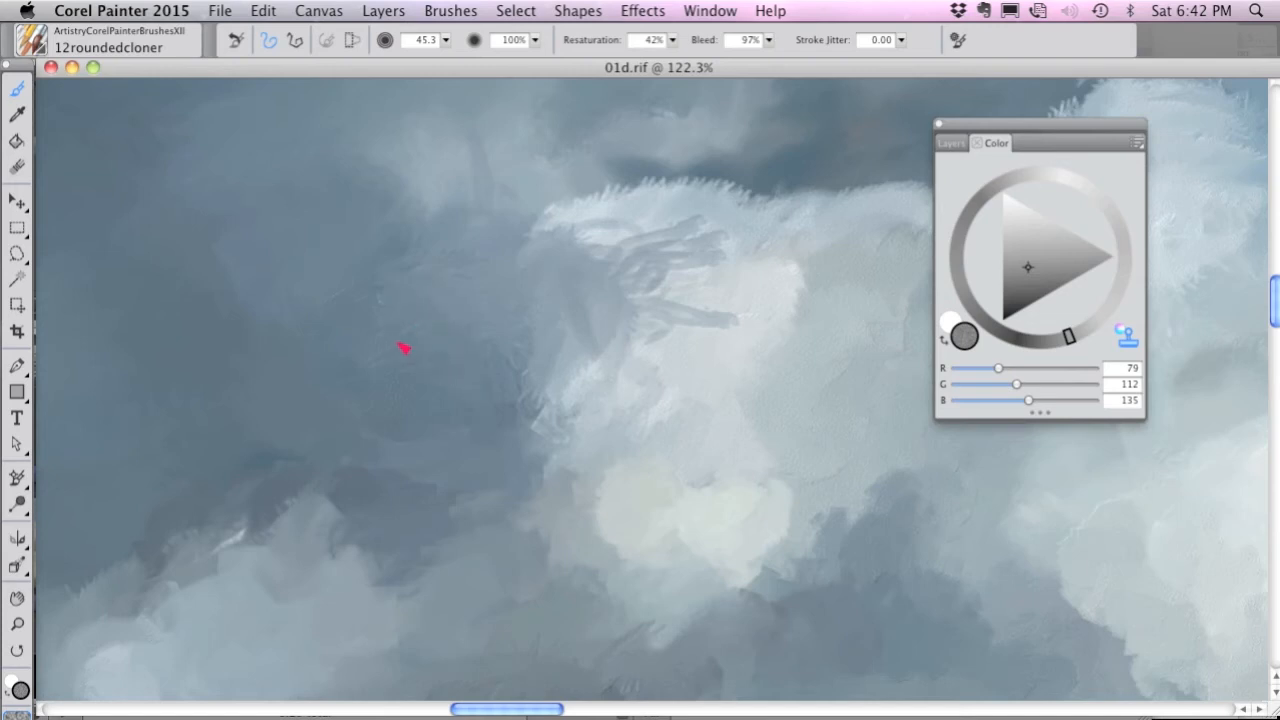
# Clone the source's light tones as a curved band across the bright cloud's upper-left corner.
pyautogui.hscroll(5, 548, 404)
pyautogui.scroll(3, 548, 404)
pyautogui.press('super+t')
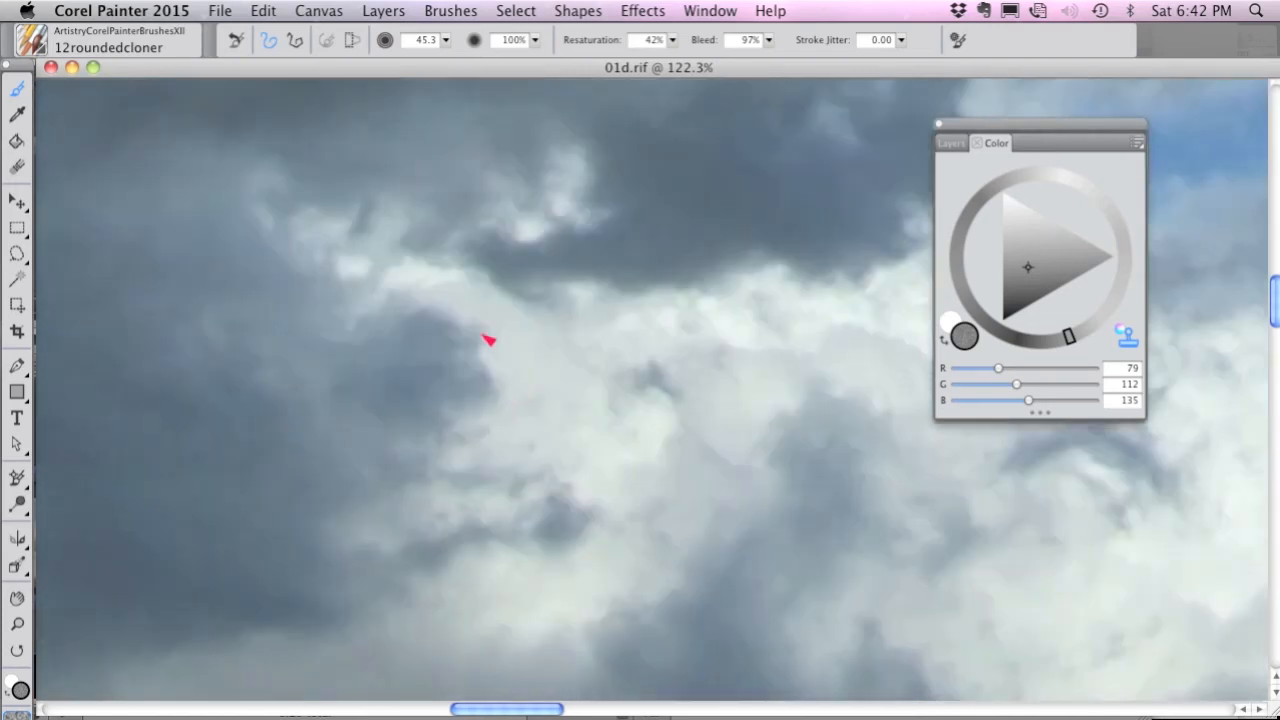
pyautogui.press('super+t')
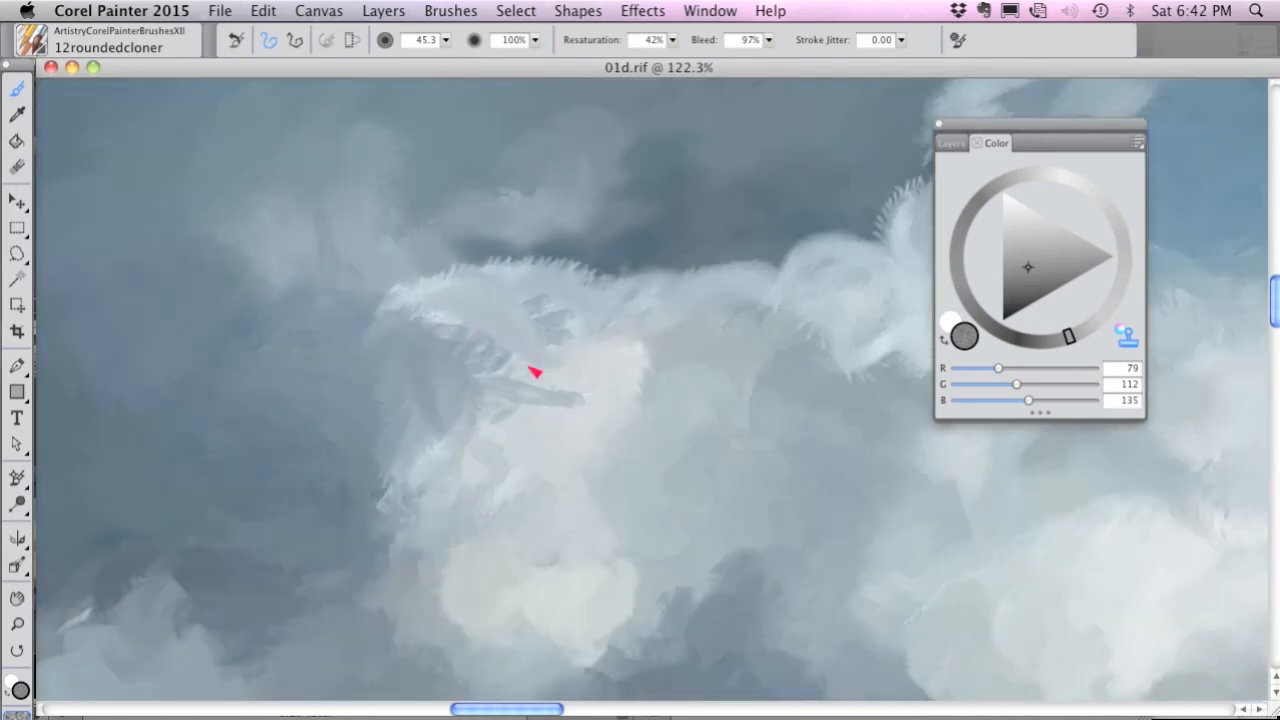
pyautogui.press('super+t')
pyautogui.press('super+t')
# Clone the source's dark gray sky around the rising puff's left side and along the cloud top beside it.
pyautogui.moveTo(706, 195); pyautogui.dragTo(459, 413)
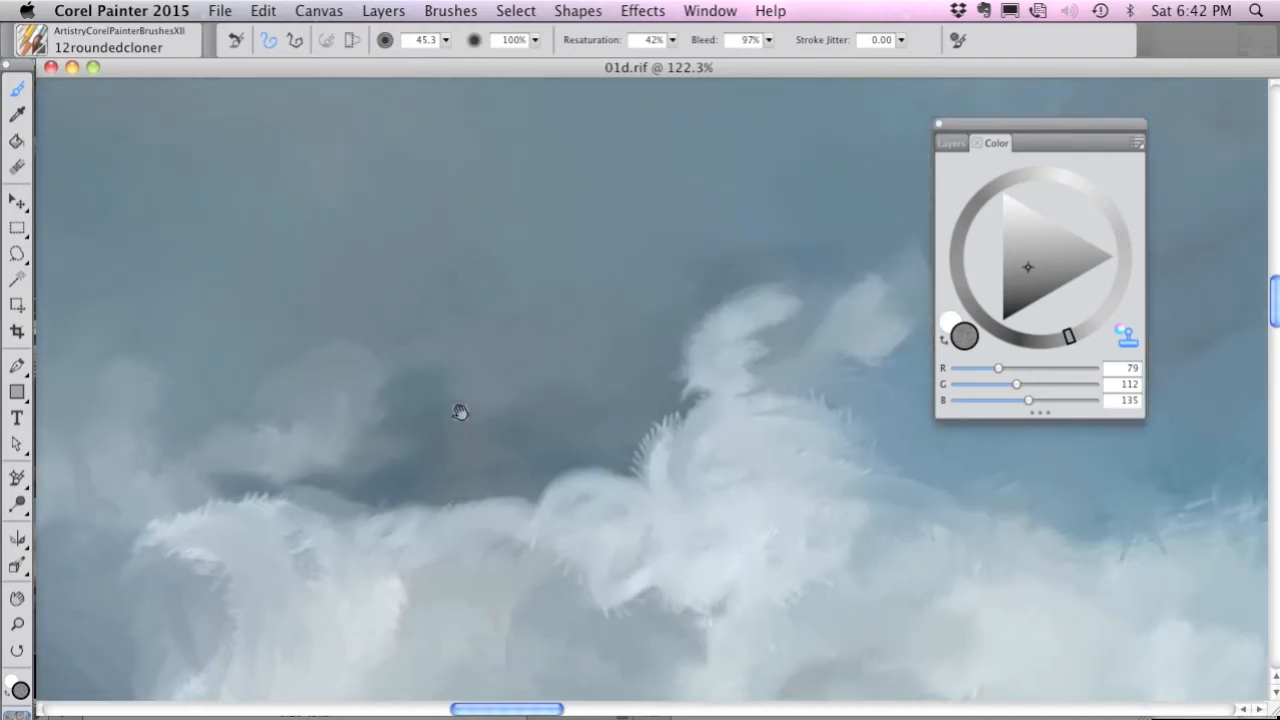
pyautogui.press('super+t')
pyautogui.press('super+t')
pyautogui.moveTo(676, 426); pyautogui.dragTo(661, 377)
pyautogui.moveTo(693, 330); pyautogui.dragTo(655, 432)
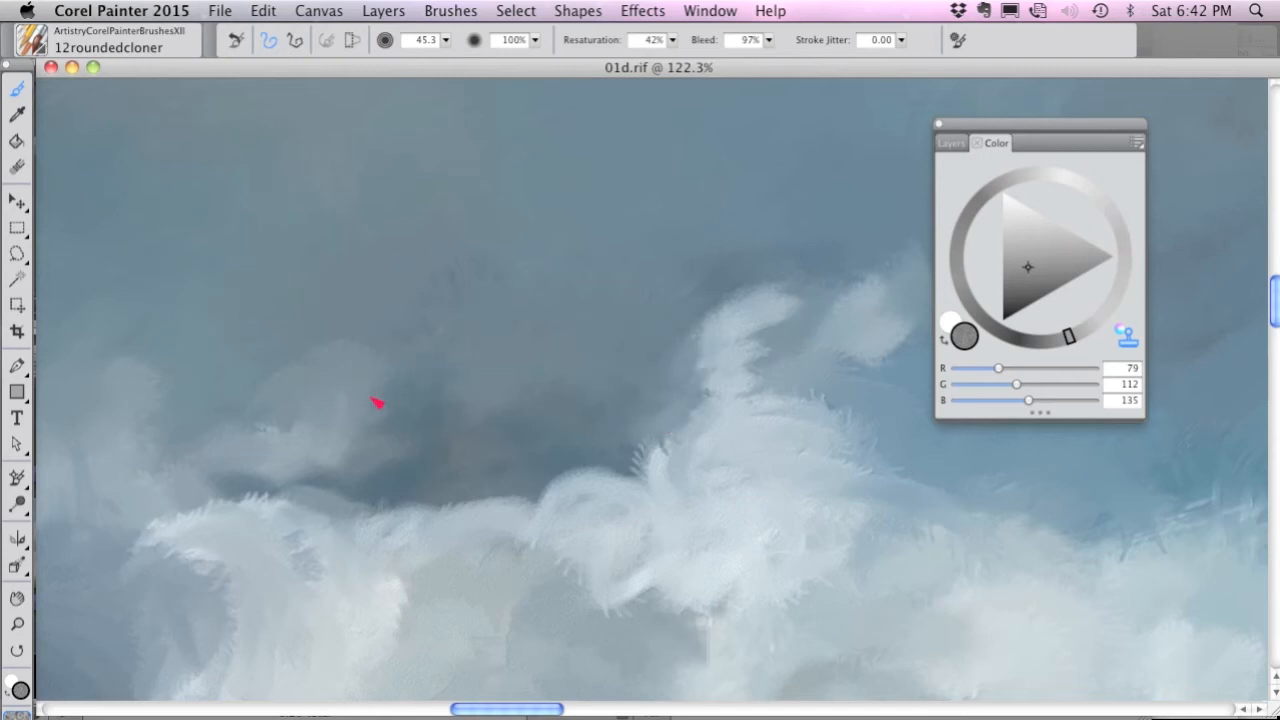
pyautogui.moveTo(383, 477)
pyautogui.mouseDown()
pyautogui.moveTo(295, 495)
pyautogui.moveTo(369, 490)
pyautogui.moveTo(531, 523)
pyautogui.moveTo(553, 498)
pyautogui.moveTo(597, 490)
pyautogui.moveTo(531, 523)
pyautogui.mouseUp()
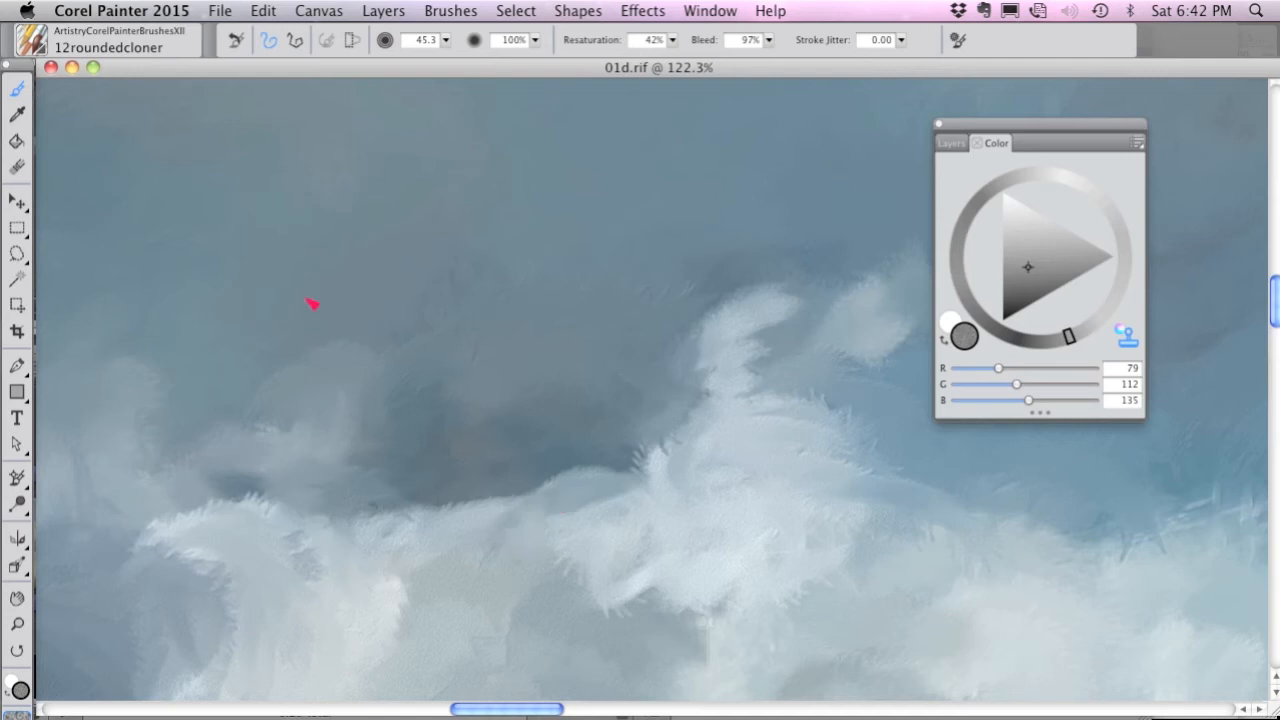
# Switch to the 13softedgescolor brush and paint a small near-white cloud (RGB 246, 252, 255) below the blue sky opening.
pyautogui.click(37, 45)
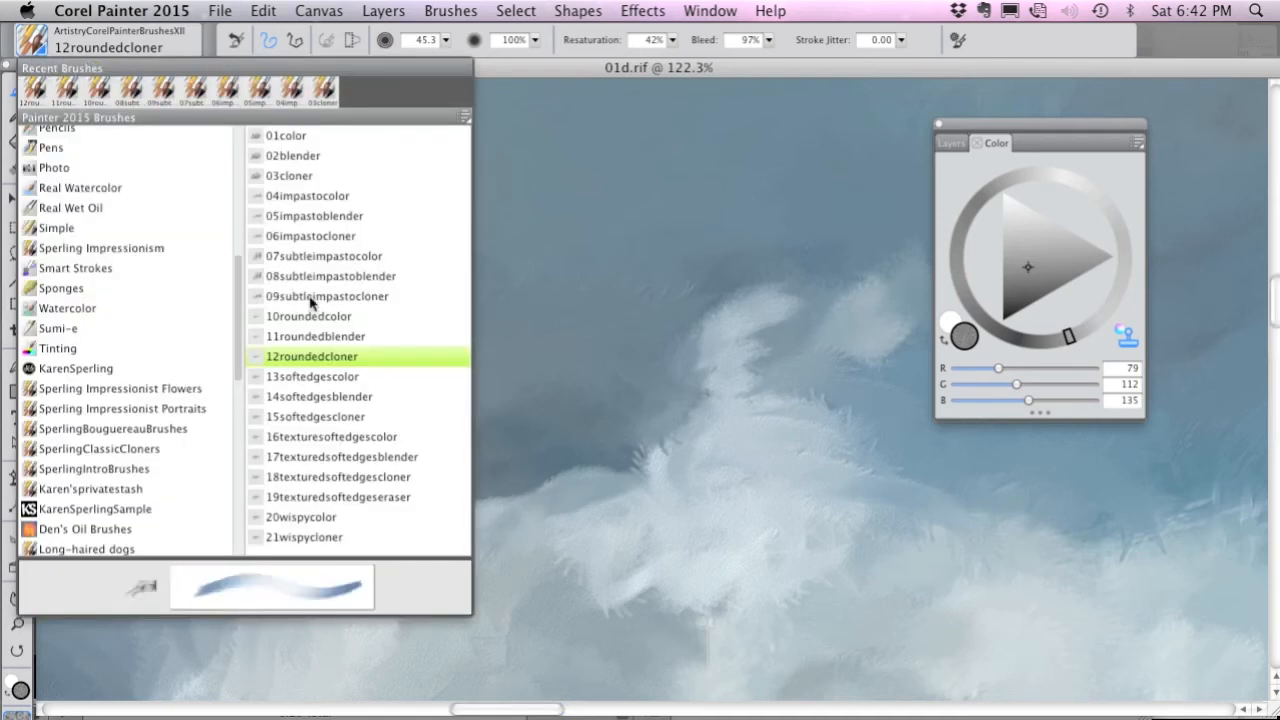
pyautogui.click(350, 377)
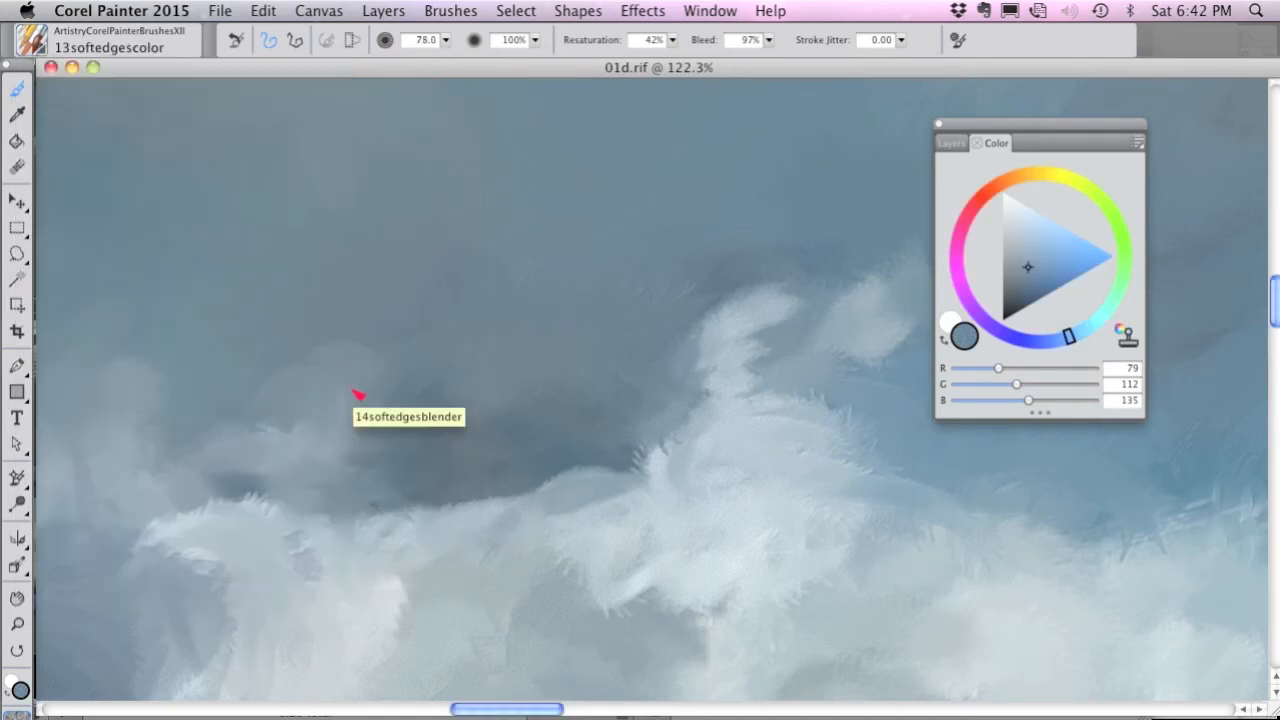
pyautogui.moveTo(757, 363); pyautogui.dragTo(414, 263)
pyautogui.moveTo(595, 302); pyautogui.dragTo(323, 404)
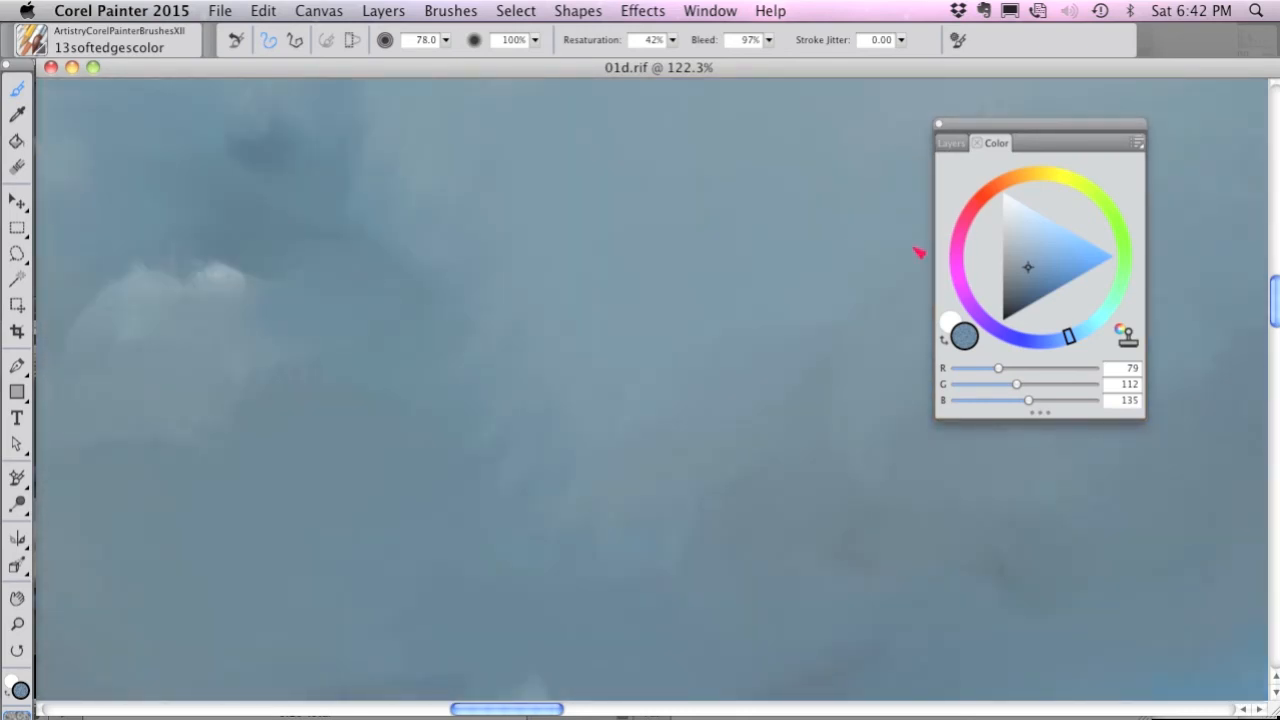
pyautogui.click(1005, 195)
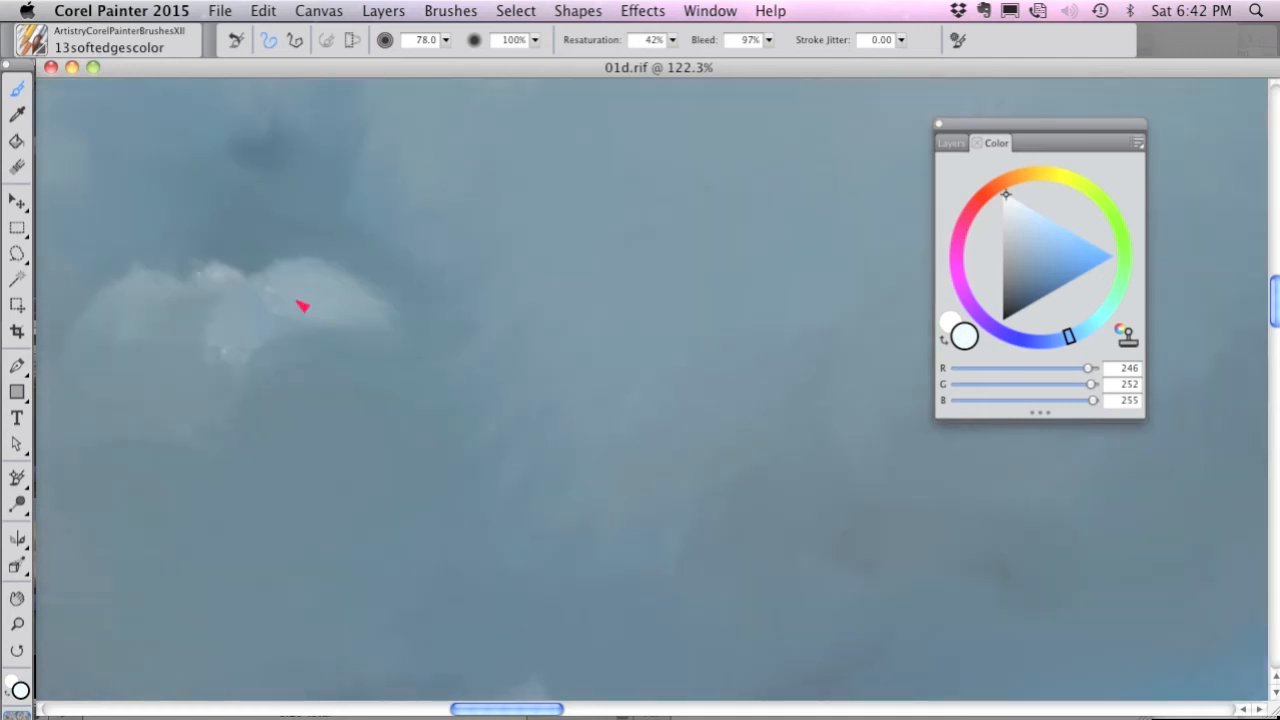
pyautogui.moveTo(300, 300)
pyautogui.mouseDown()
pyautogui.moveTo(383, 320)
pyautogui.moveTo(410, 271)
pyautogui.moveTo(478, 284)
pyautogui.mouseUp()
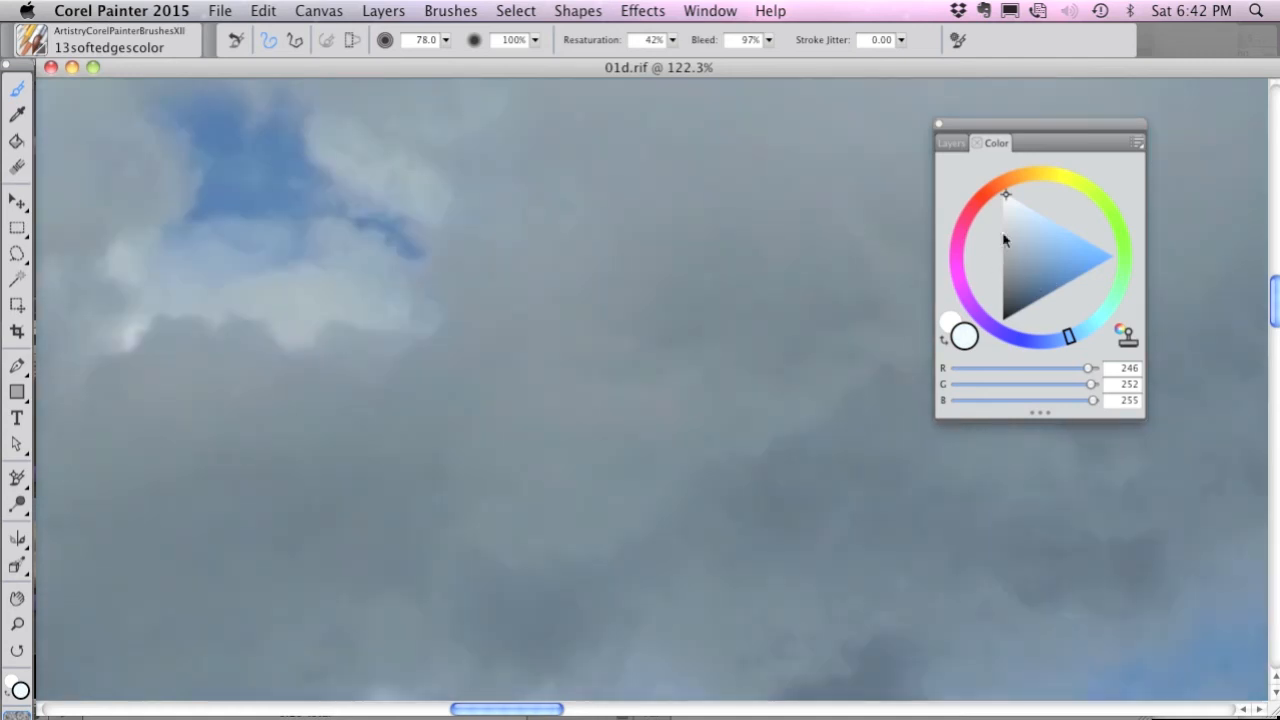
# Extend the small cloud upward in gray (RGB 160, 166, 170) and shade its right side and underside with RGB 78, 96, 108.
pyautogui.click(1006, 238)
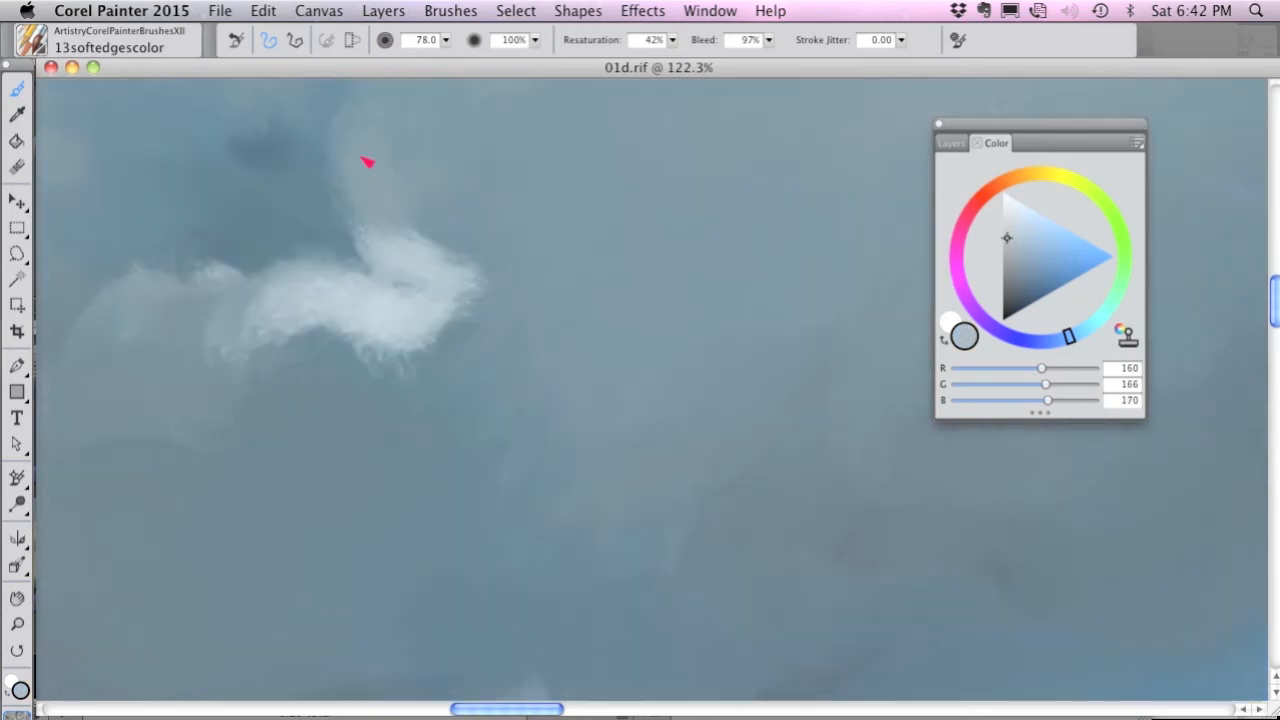
pyautogui.moveTo(366, 157)
pyautogui.mouseDown()
pyautogui.moveTo(471, 254)
pyautogui.moveTo(466, 340)
pyautogui.mouseUp()
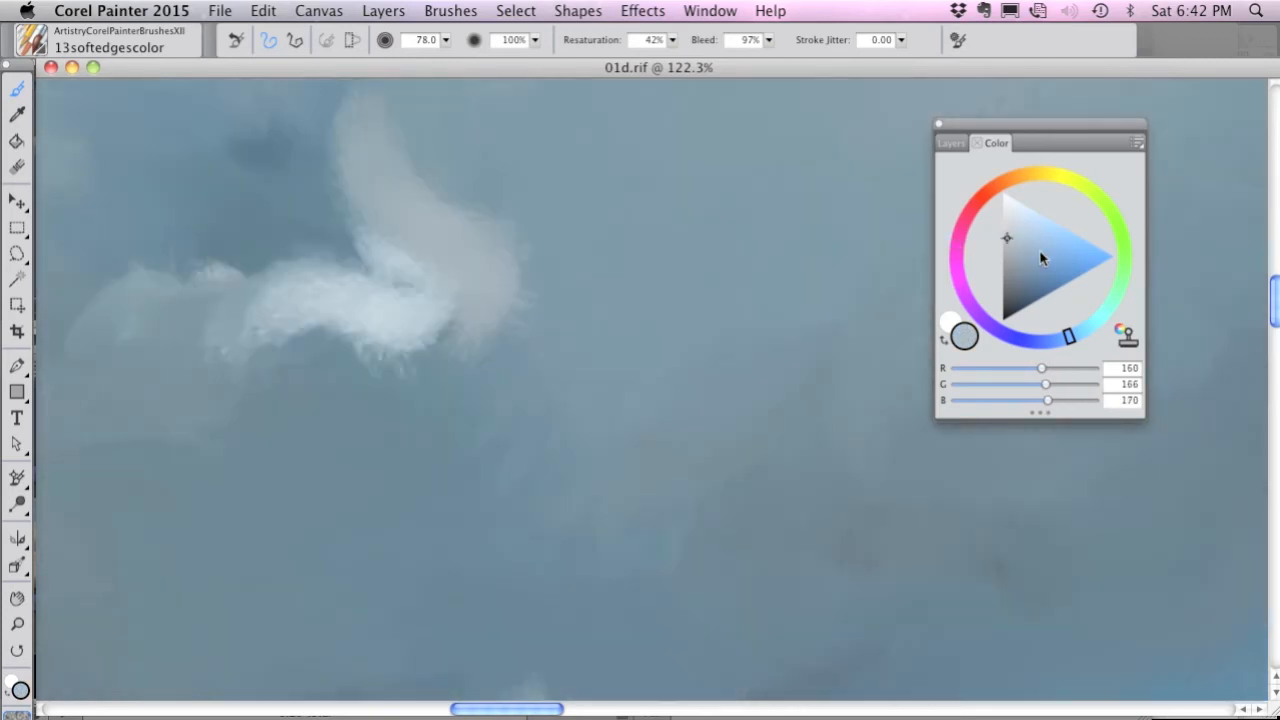
pyautogui.click(1016, 273)
pyautogui.moveTo(495, 255); pyautogui.dragTo(510, 357)
pyautogui.moveTo(437, 423)
pyautogui.mouseDown()
pyautogui.moveTo(446, 380)
pyautogui.moveTo(284, 371)
pyautogui.moveTo(255, 345)
pyautogui.mouseUp()
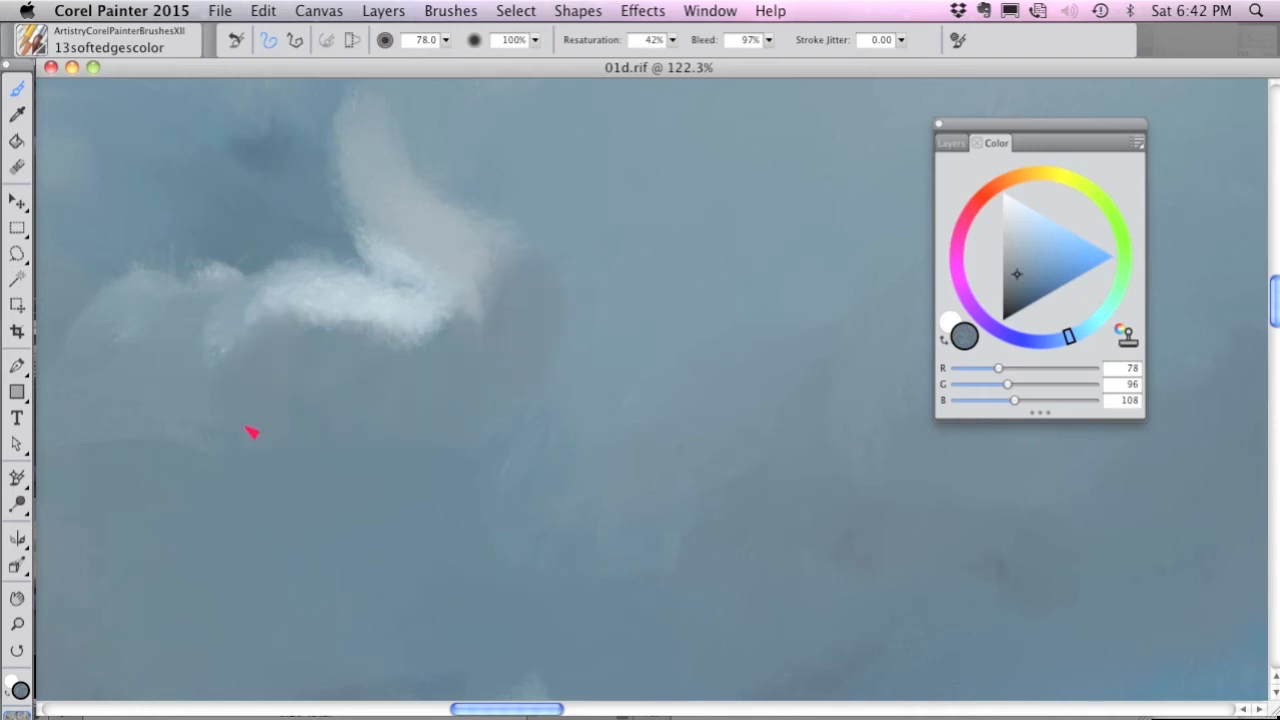
# Fill the small cloud's lower body with light gray (RGB 146, 162, 172) and shadow its underside with RGB 73, 81, 85.
pyautogui.click(1014, 241)
pyautogui.moveTo(380, 335)
pyautogui.mouseDown()
pyautogui.moveTo(294, 329)
pyautogui.moveTo(431, 339)
pyautogui.moveTo(357, 363)
pyautogui.moveTo(262, 436)
pyautogui.mouseUp()
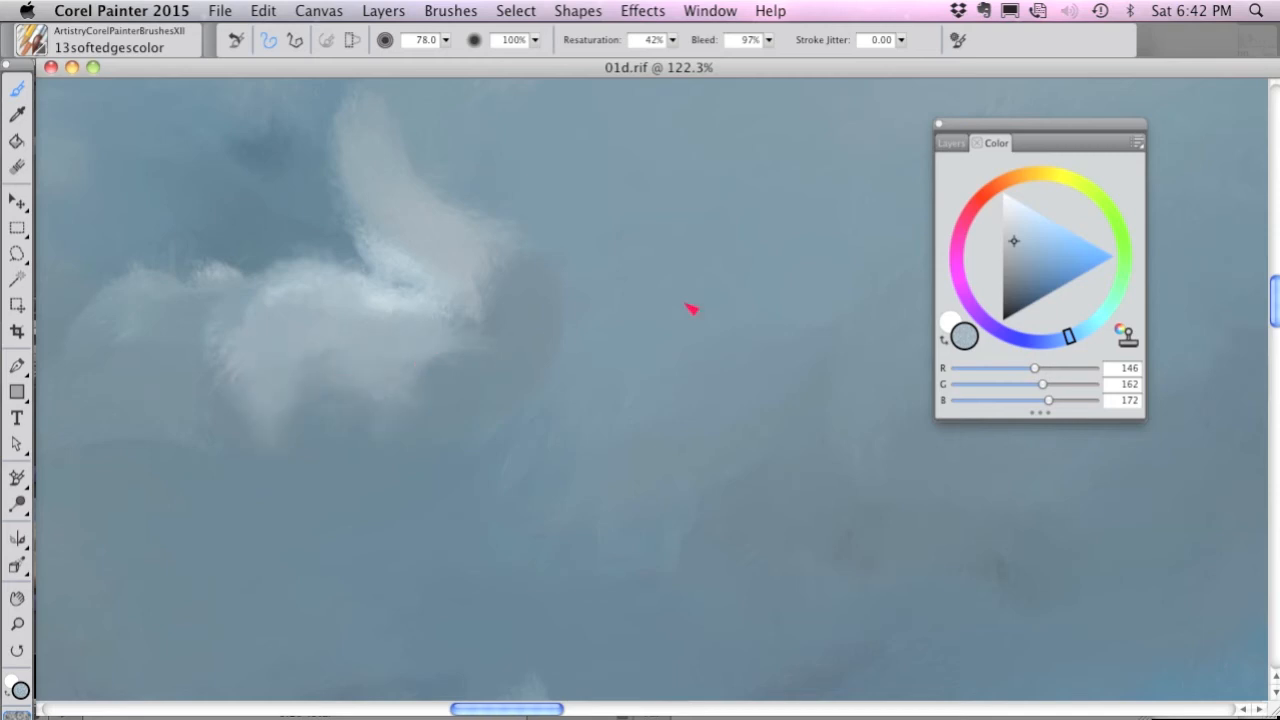
pyautogui.click(1009, 281)
pyautogui.moveTo(300, 385); pyautogui.dragTo(237, 420)
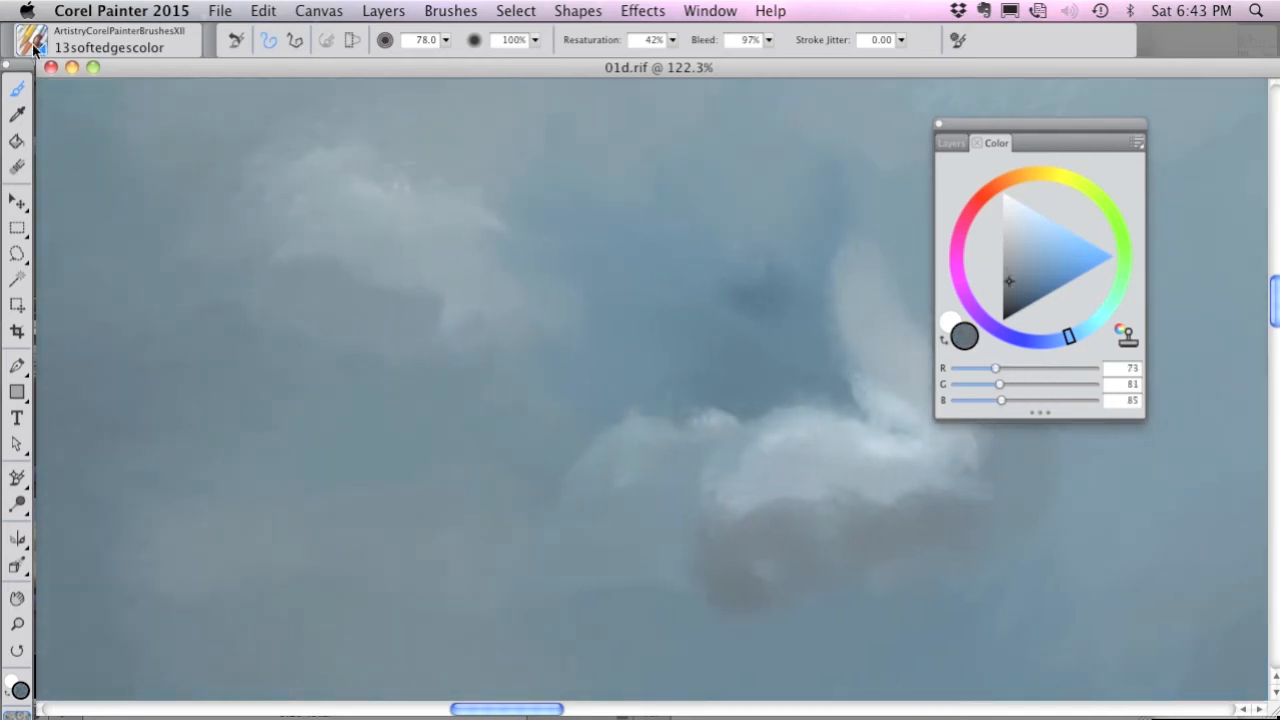
# Switch to the 14softedgesblender brush and blend the pale clouds above and beside the blue sky opening, checking them against the source photo.
pyautogui.click(35, 48)
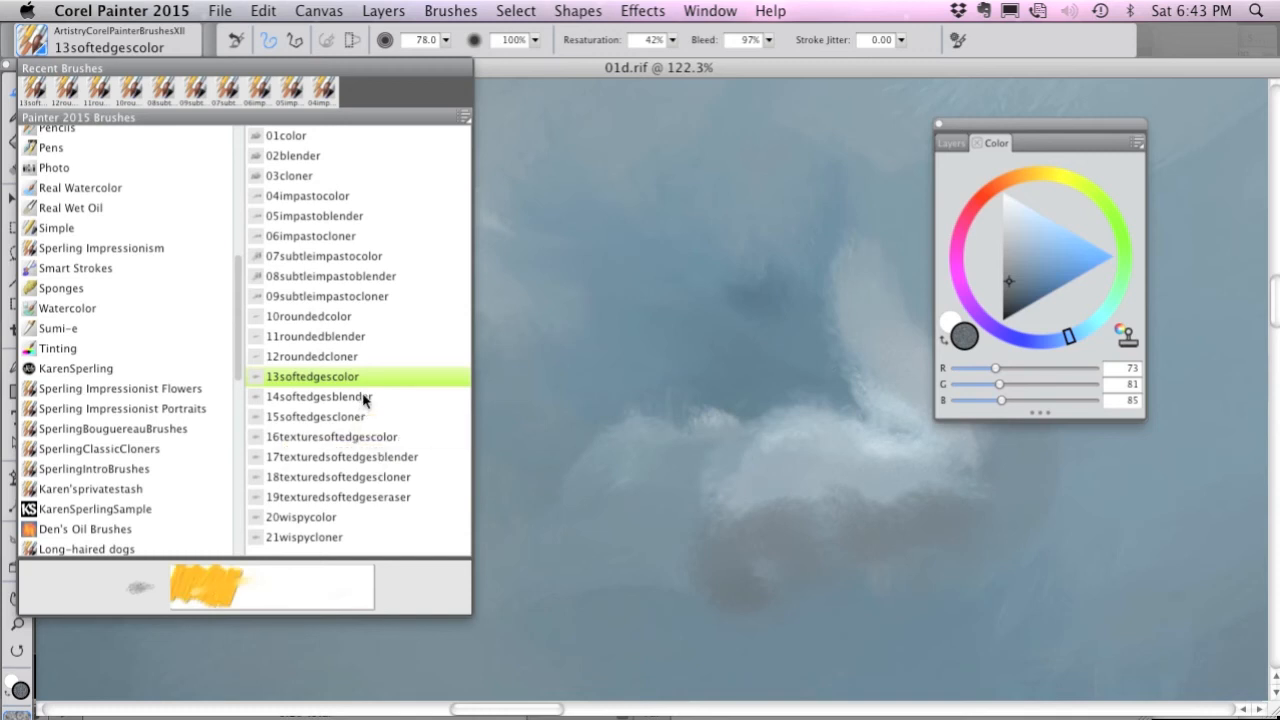
pyautogui.moveTo(718, 420); pyautogui.dragTo(870, 437)
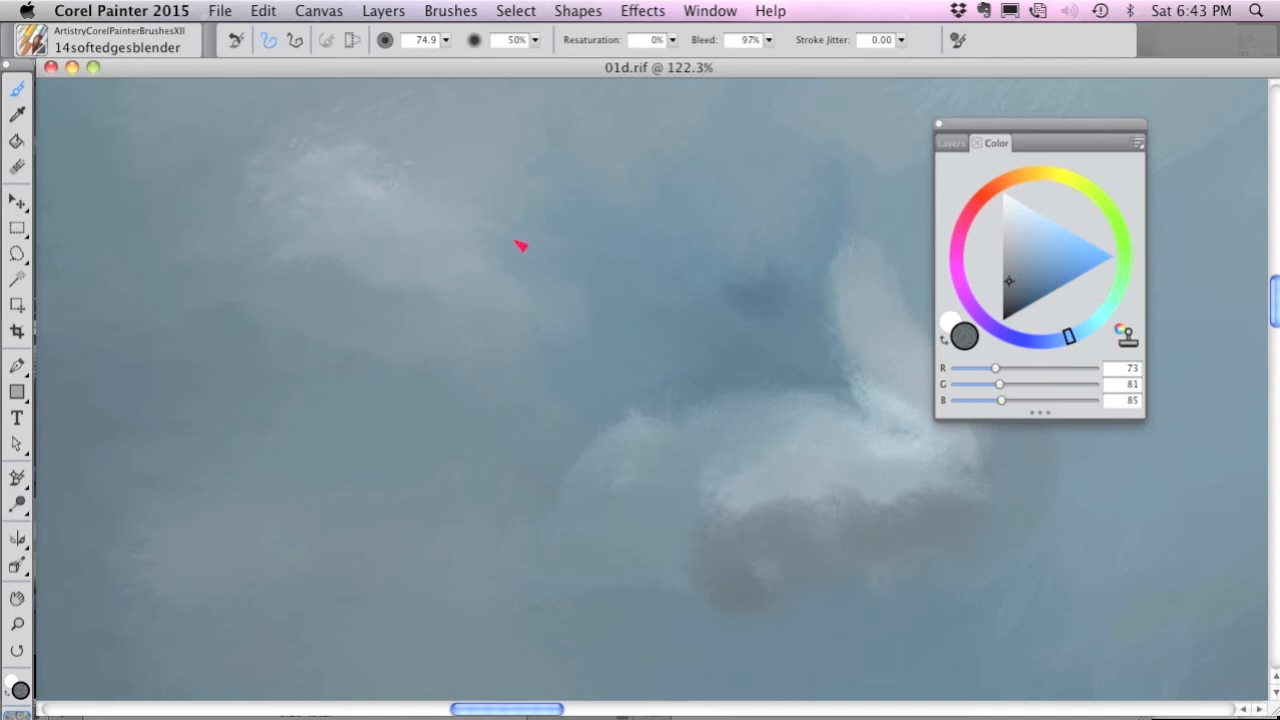
pyautogui.moveTo(586, 260); pyautogui.dragTo(722, 420)
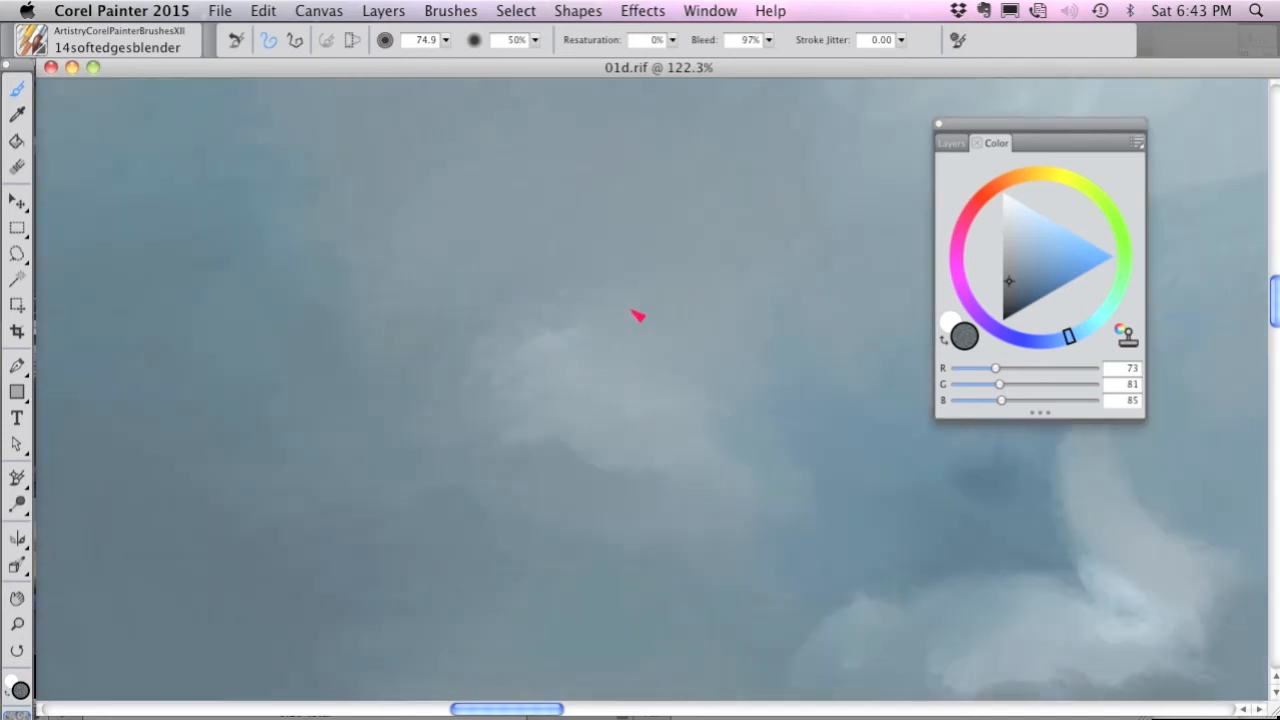
pyautogui.moveTo(417, 356); pyautogui.dragTo(697, 471)
pyautogui.press('super+t')
pyautogui.press('super+t')
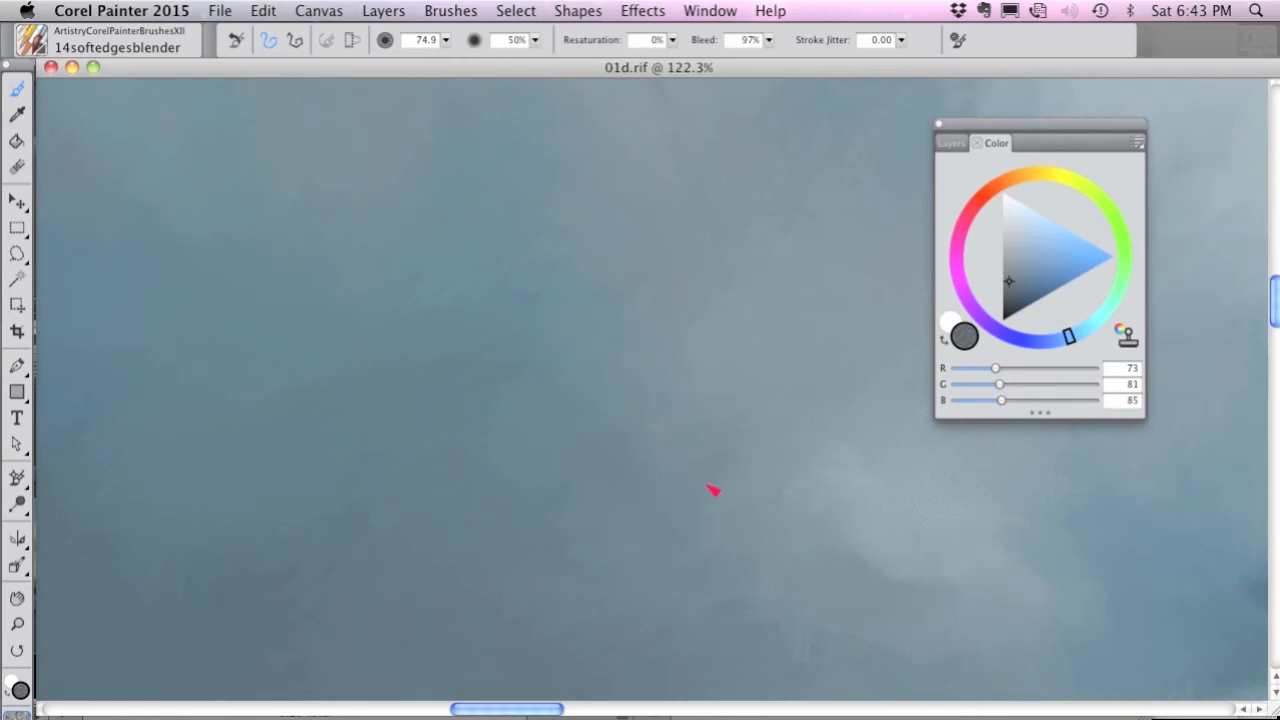
# Soften the edge of the larger light gray cloud into the surrounding blue sky, comparing it with the source photo.
pyautogui.moveTo(729, 379); pyautogui.dragTo(378, 421)
pyautogui.moveTo(601, 345); pyautogui.dragTo(523, 420)
pyautogui.press('super+t')
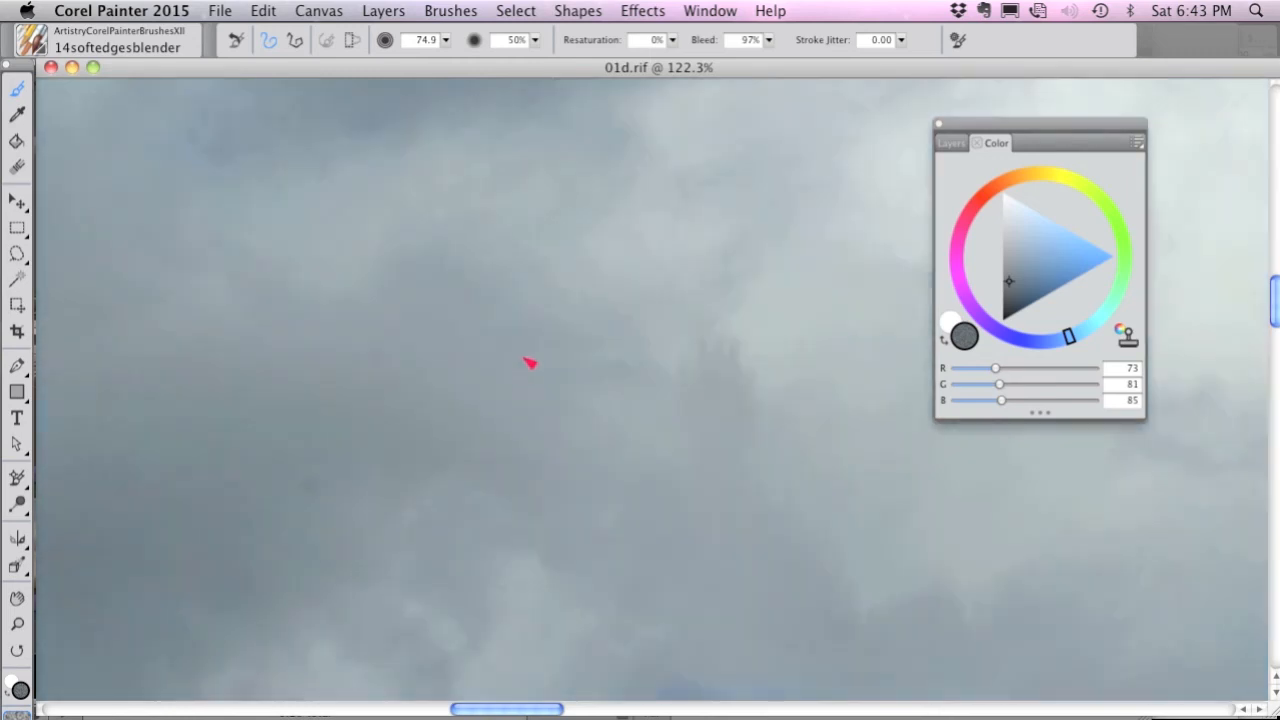
pyautogui.press('super+t')
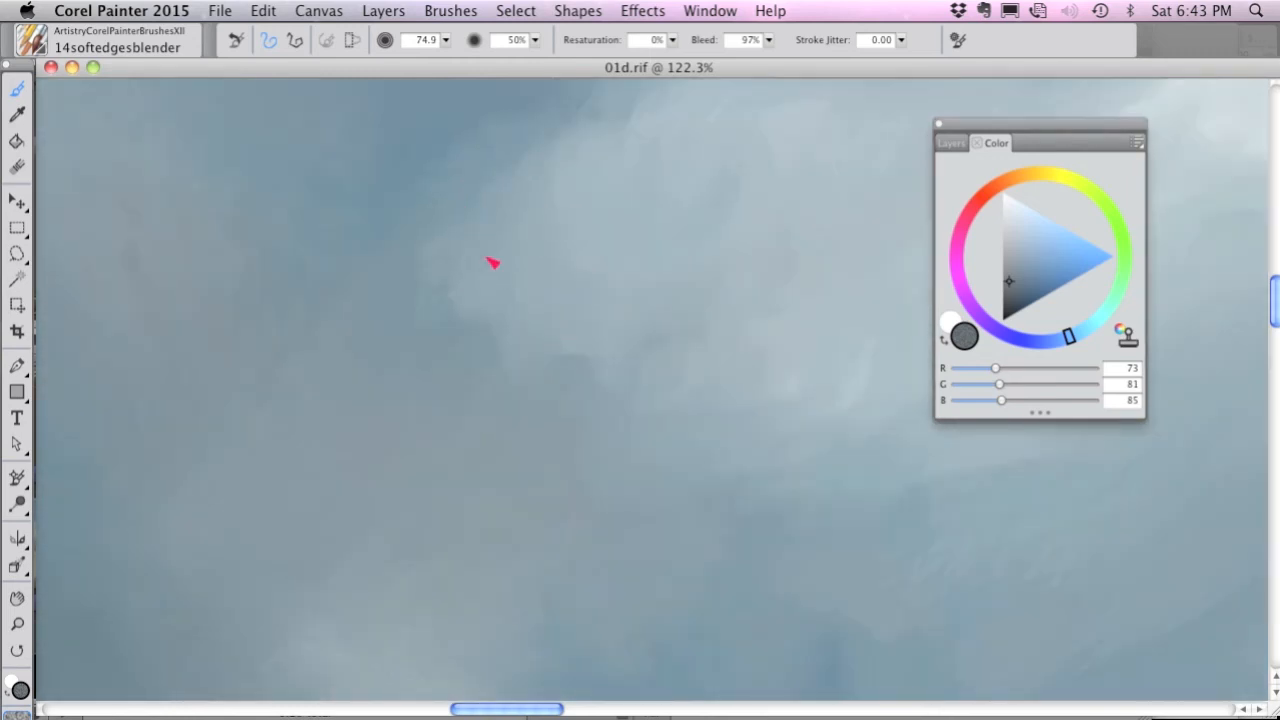
pyautogui.moveTo(640, 284); pyautogui.dragTo(610, 499)
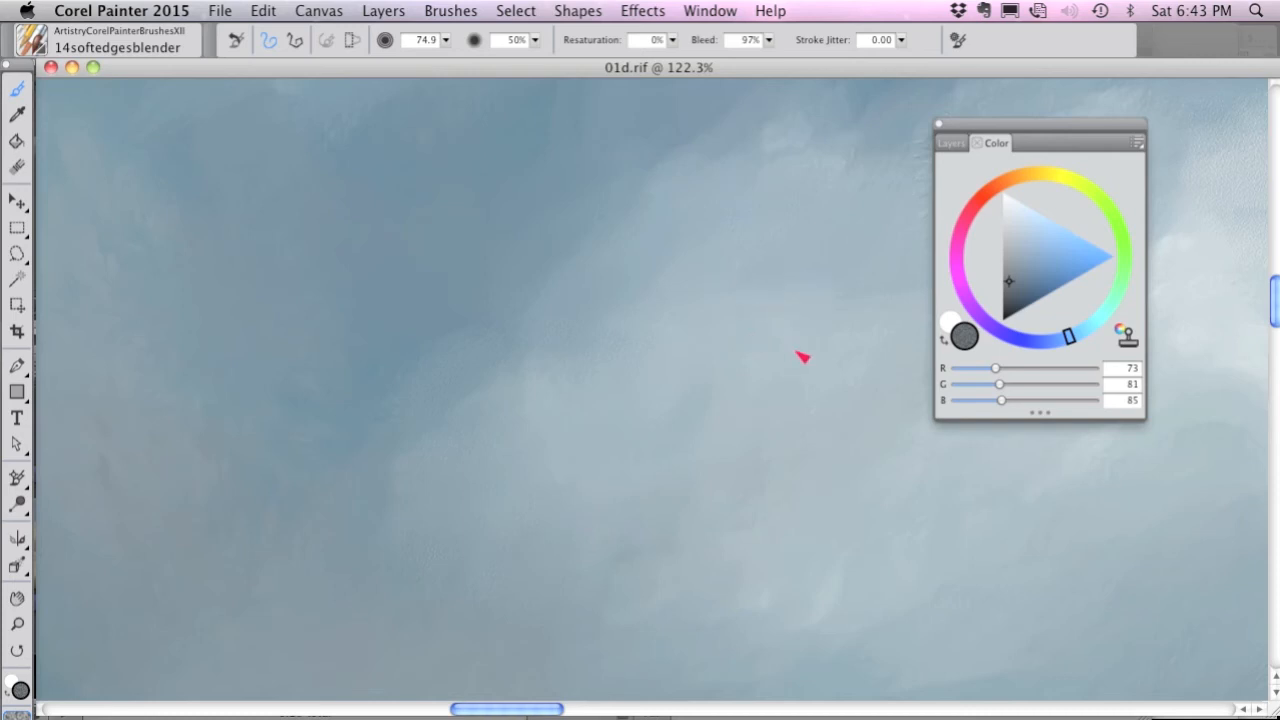
# Switch to the 15softedgescloner brush and clone the source's cloud edge where the pale cloud meets the blue sky.
pyautogui.click(43, 43)
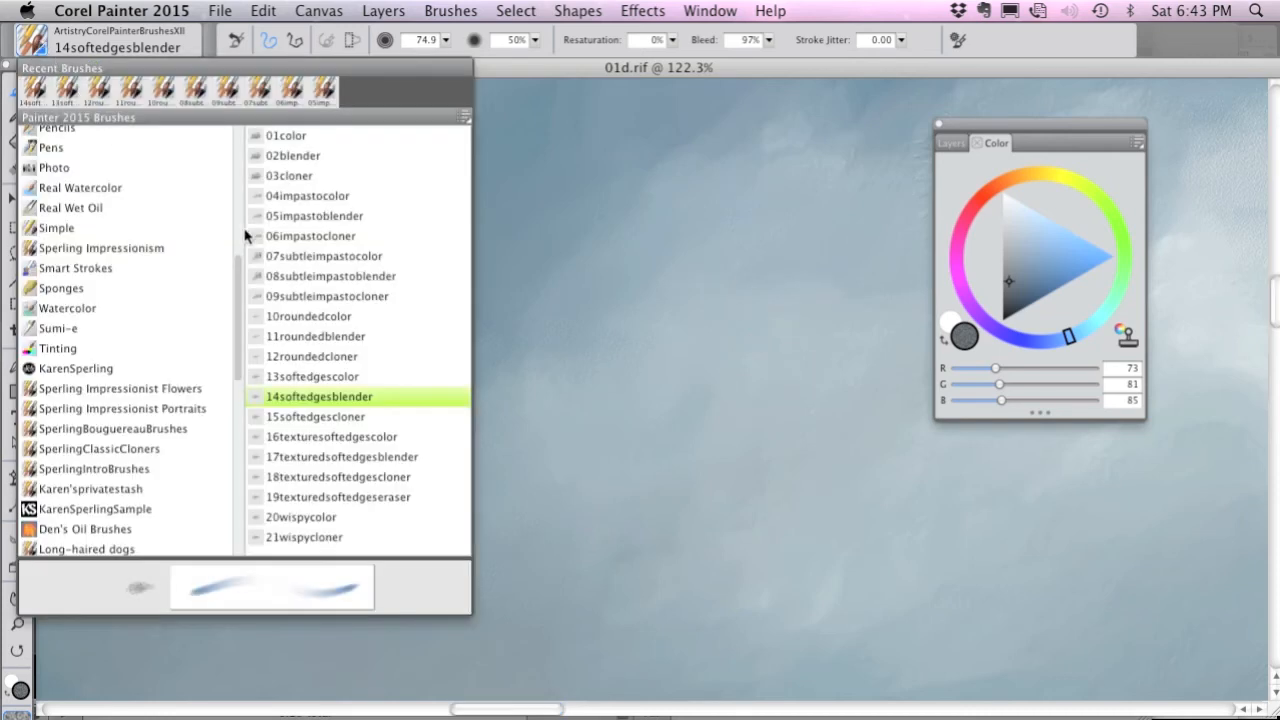
pyautogui.click(344, 420)
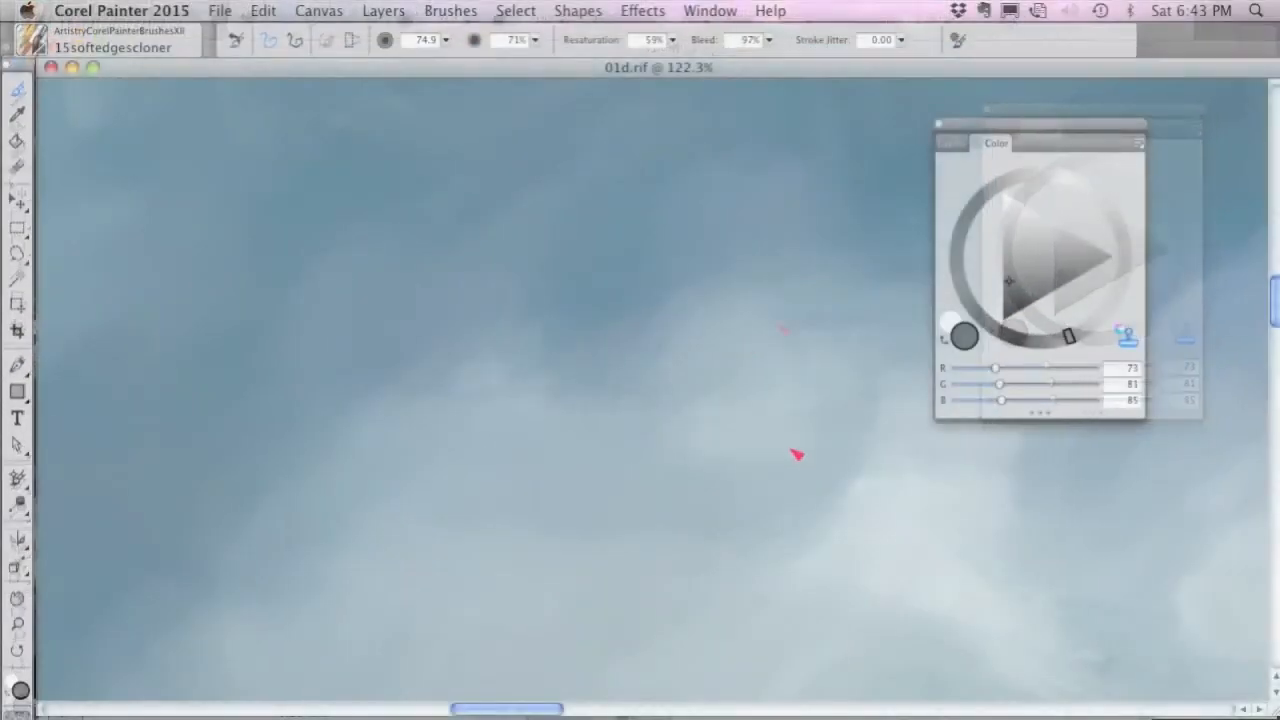
pyautogui.moveTo(792, 447)
pyautogui.mouseDown()
pyautogui.moveTo(824, 399)
pyautogui.moveTo(765, 385)
pyautogui.moveTo(755, 347)
pyautogui.moveTo(677, 423)
pyautogui.moveTo(753, 472)
pyautogui.moveTo(855, 483)
pyautogui.moveTo(769, 502)
pyautogui.moveTo(738, 534)
pyautogui.moveTo(619, 469)
pyautogui.moveTo(573, 470)
pyautogui.moveTo(614, 412)
pyautogui.moveTo(688, 373)
pyautogui.moveTo(642, 362)
pyautogui.moveTo(592, 401)
pyautogui.moveTo(591, 431)
pyautogui.moveTo(711, 388)
pyautogui.mouseUp()
pyautogui.press('super+t')
# Clone the rounded cloud tops and the blue notch between them, comparing the result with the source photo.
pyautogui.press('super+t')
pyautogui.moveTo(708, 323); pyautogui.dragTo(823, 426)
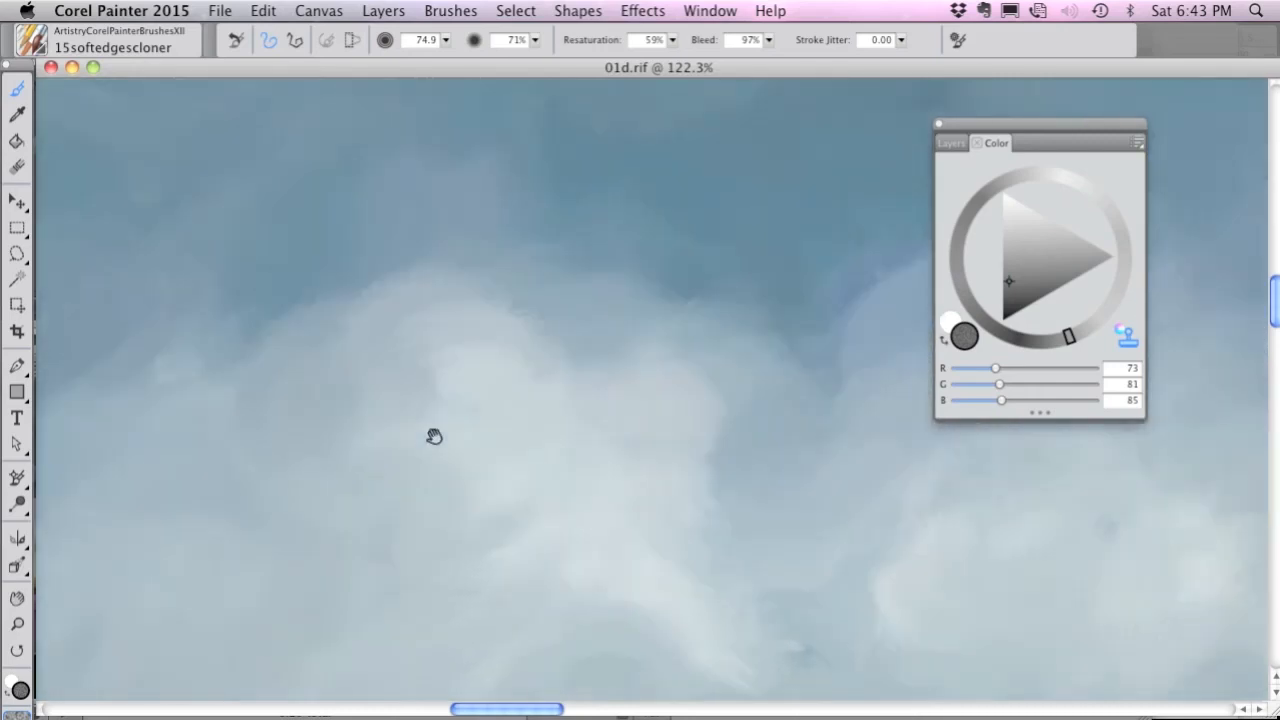
pyautogui.moveTo(434, 437); pyautogui.dragTo(337, 472)
pyautogui.press('super+t')
pyautogui.press('super+t')
pyautogui.moveTo(521, 429)
pyautogui.mouseDown()
pyautogui.moveTo(486, 398)
pyautogui.moveTo(511, 404)
pyautogui.moveTo(441, 409)
pyautogui.moveTo(399, 351)
pyautogui.moveTo(361, 371)
pyautogui.mouseUp()
pyautogui.moveTo(522, 471)
pyautogui.mouseDown()
pyautogui.moveTo(597, 511)
pyautogui.moveTo(477, 423)
pyautogui.moveTo(431, 363)
pyautogui.moveTo(558, 521)
pyautogui.mouseUp()
pyautogui.press('super+t')
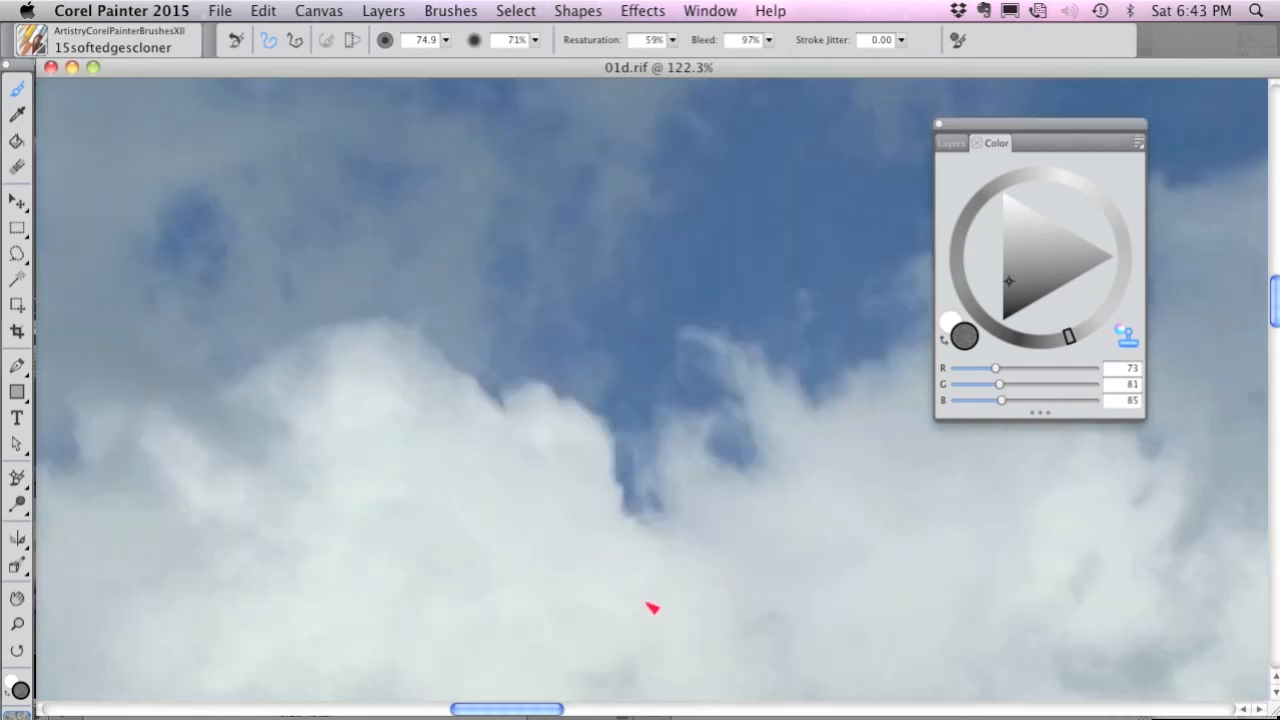
pyautogui.press('super+t')
pyautogui.moveTo(646, 551)
pyautogui.mouseDown()
pyautogui.moveTo(671, 557)
pyautogui.moveTo(727, 614)
pyautogui.mouseUp()
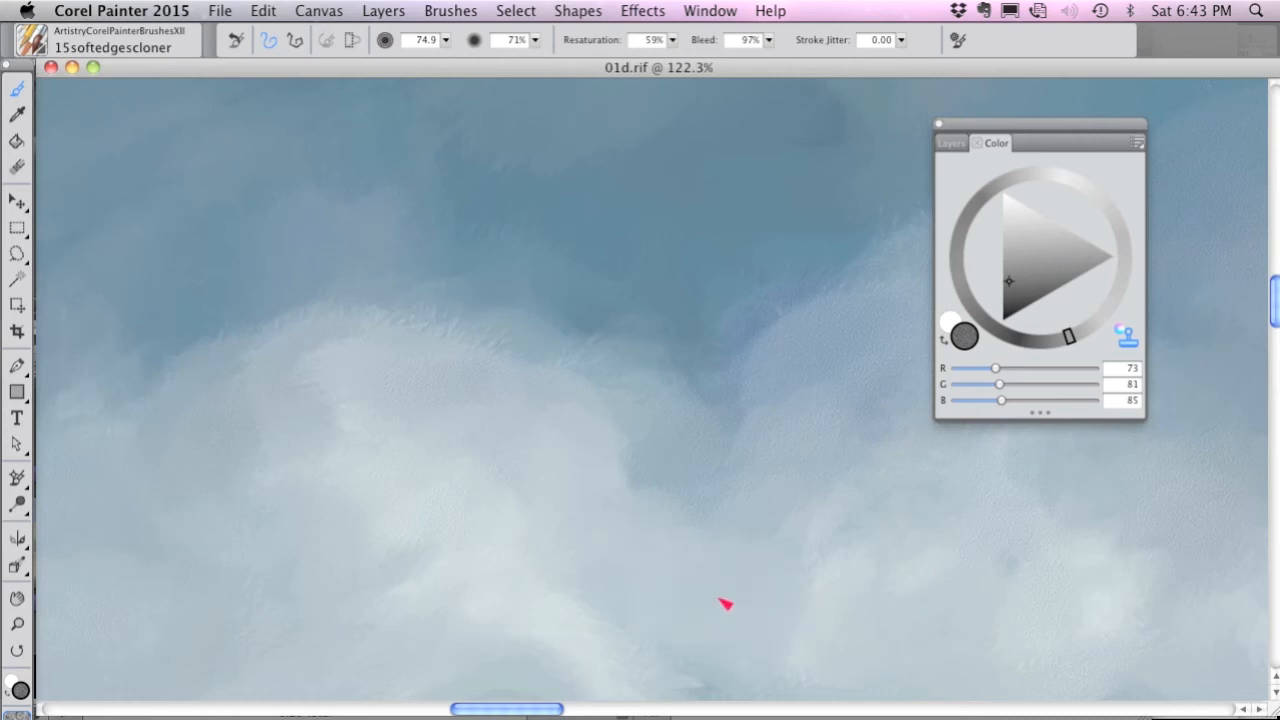
pyautogui.press('super+t')
pyautogui.press('super+t')
pyautogui.press('super+t')
pyautogui.press('super+t')
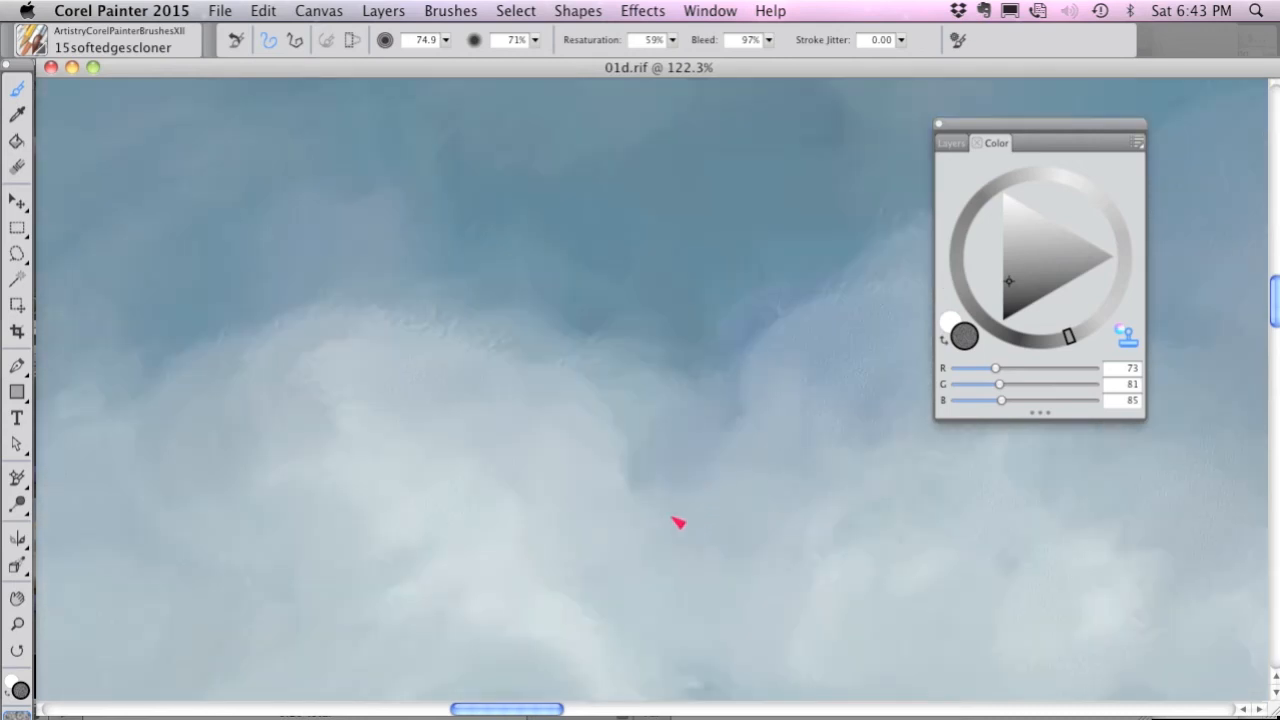
# Switch to the 16texturesoftedgescolor brush, choose another paper texture, and paint a gray patch (RGB 73, 81, 85) on the cloud top beside the notch.
pyautogui.click(36, 44)
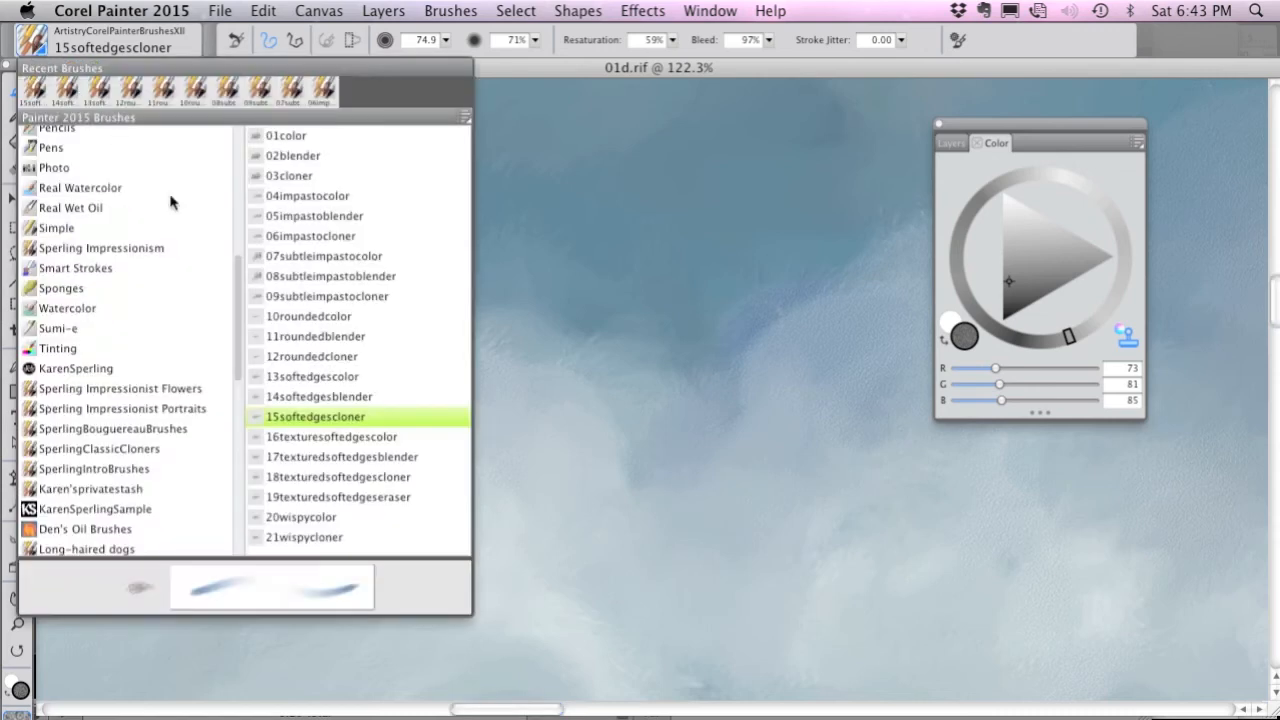
pyautogui.click(388, 437)
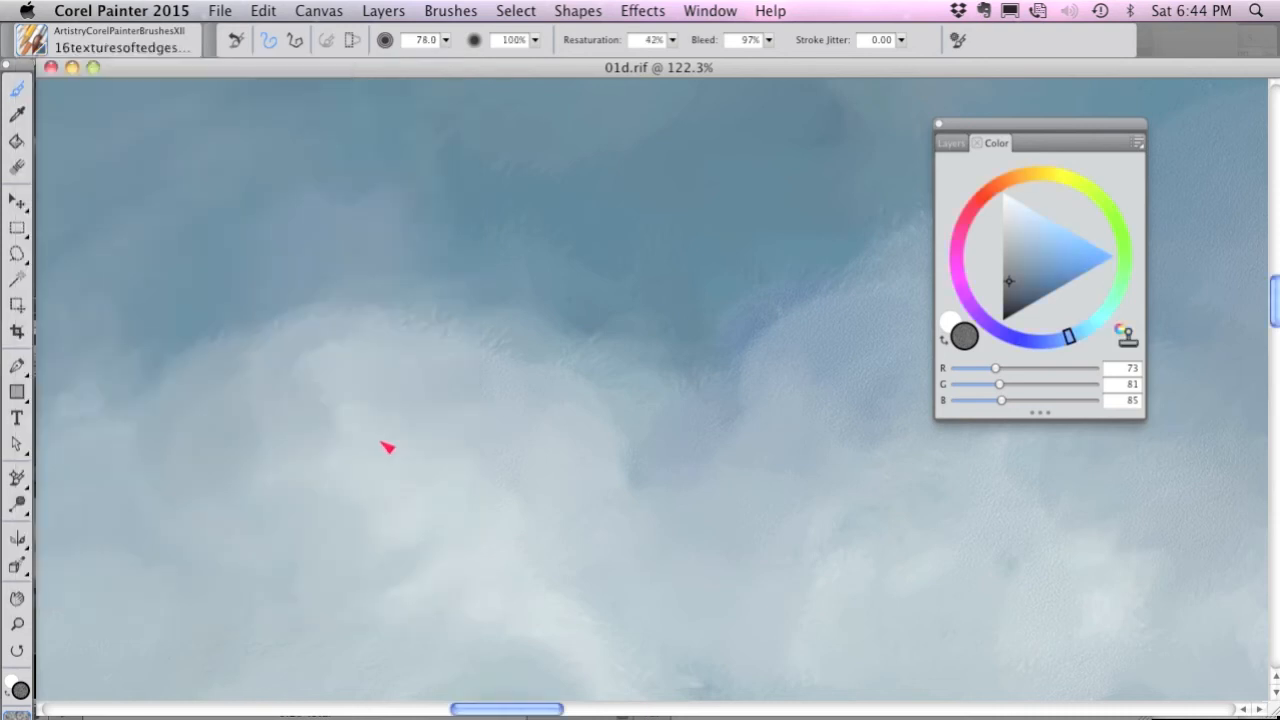
pyautogui.moveTo(745, 377); pyautogui.dragTo(429, 413)
pyautogui.moveTo(562, 346)
pyautogui.mouseDown()
pyautogui.moveTo(588, 303)
pyautogui.moveTo(562, 328)
pyautogui.moveTo(605, 310)
pyautogui.moveTo(581, 350)
pyautogui.moveTo(626, 357)
pyautogui.mouseUp()
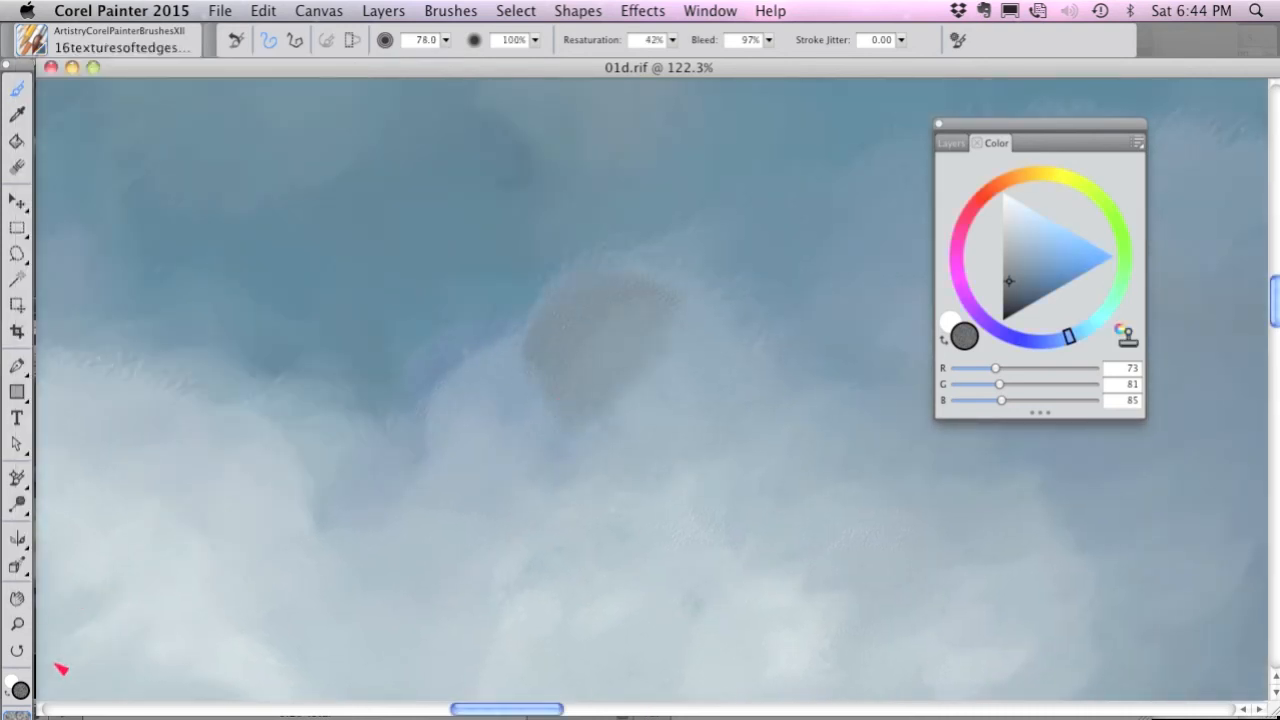
pyautogui.click(17, 712)
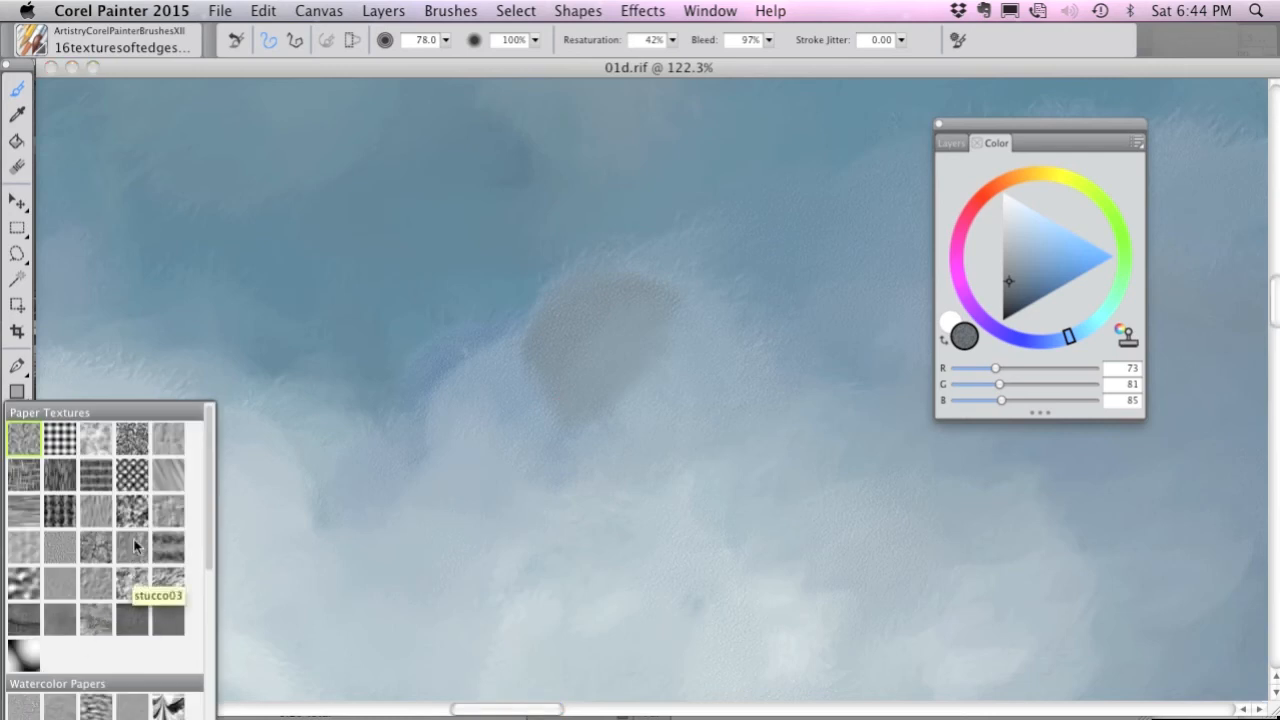
pyautogui.click(140, 516)
pyautogui.moveTo(570, 362)
pyautogui.mouseDown()
pyautogui.moveTo(609, 323)
pyautogui.moveTo(700, 303)
pyautogui.moveTo(700, 266)
pyautogui.moveTo(729, 313)
pyautogui.mouseUp()
# Stroke blue (RGB 1, 86, 145) beside the gray patch, and paint a near-white textured band along the cloud's upper edge.
pyautogui.click(1067, 284)
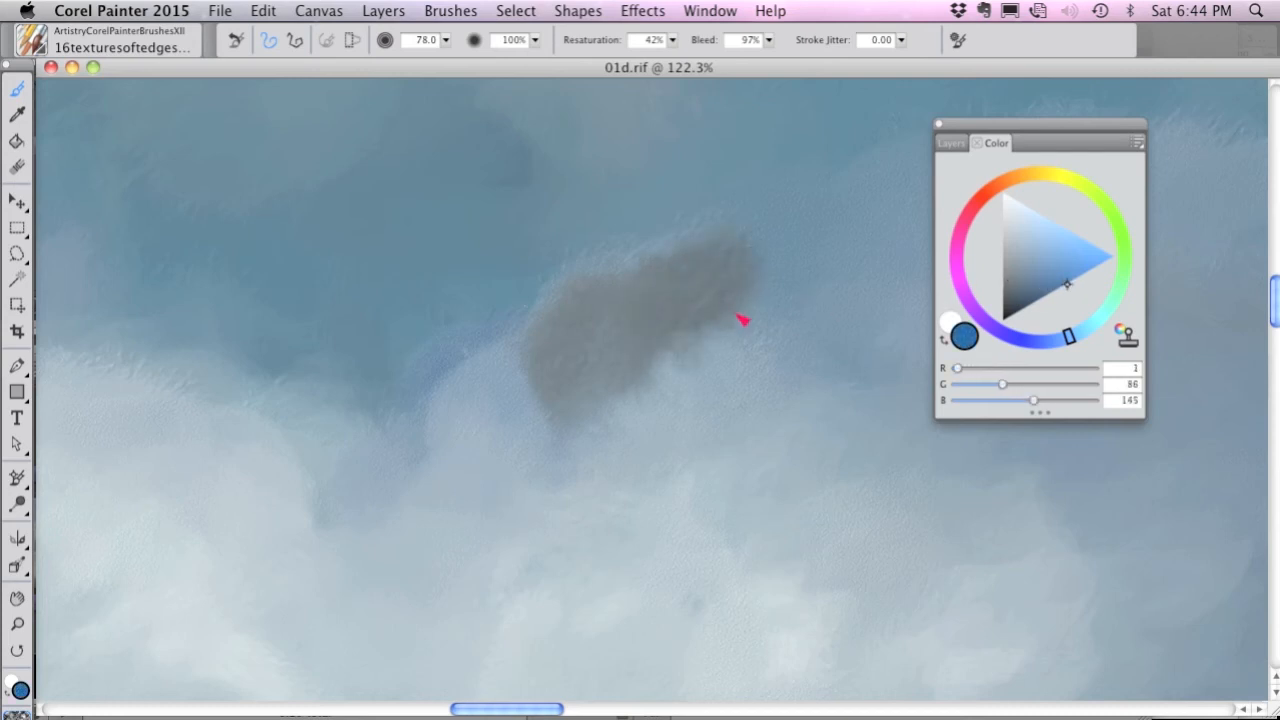
pyautogui.moveTo(533, 366)
pyautogui.mouseDown()
pyautogui.moveTo(477, 409)
pyautogui.moveTo(486, 374)
pyautogui.moveTo(450, 385)
pyautogui.mouseUp()
pyautogui.click(1027, 281)
pyautogui.moveTo(1027, 281); pyautogui.dragTo(1004, 206)
pyautogui.moveTo(607, 314)
pyautogui.mouseDown()
pyautogui.moveTo(694, 269)
pyautogui.moveTo(657, 311)
pyautogui.moveTo(511, 363)
pyautogui.moveTo(417, 446)
pyautogui.moveTo(440, 390)
pyautogui.moveTo(409, 451)
pyautogui.moveTo(343, 491)
pyautogui.moveTo(545, 406)
pyautogui.moveTo(566, 371)
pyautogui.moveTo(470, 495)
pyautogui.mouseUp()
pyautogui.press('super+t')
pyautogui.press('super+t')
# Shade the body of the textured white band with RGB 133, 155, 169 and its underside with RGB 50, 68, 80.
pyautogui.click(1015, 251)
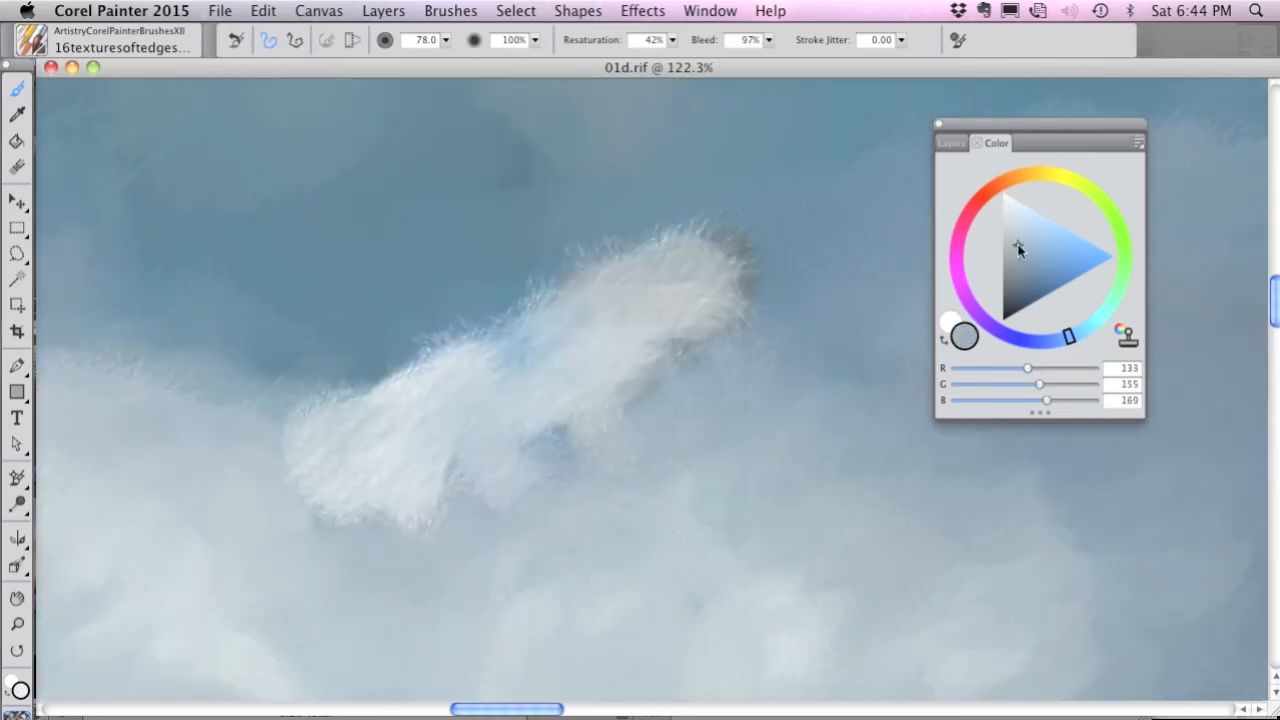
pyautogui.moveTo(603, 406)
pyautogui.mouseDown()
pyautogui.moveTo(673, 364)
pyautogui.moveTo(686, 323)
pyautogui.moveTo(511, 443)
pyautogui.moveTo(317, 532)
pyautogui.moveTo(346, 497)
pyautogui.moveTo(514, 391)
pyautogui.moveTo(790, 300)
pyautogui.mouseUp()
pyautogui.click(1017, 288)
pyautogui.moveTo(790, 400)
pyautogui.mouseDown()
pyautogui.moveTo(721, 436)
pyautogui.moveTo(610, 421)
pyautogui.moveTo(529, 480)
pyautogui.moveTo(451, 505)
pyautogui.mouseUp()
pyautogui.moveTo(388, 588)
pyautogui.mouseDown()
pyautogui.moveTo(818, 350)
pyautogui.moveTo(886, 237)
pyautogui.moveTo(828, 380)
pyautogui.moveTo(443, 581)
pyautogui.mouseUp()
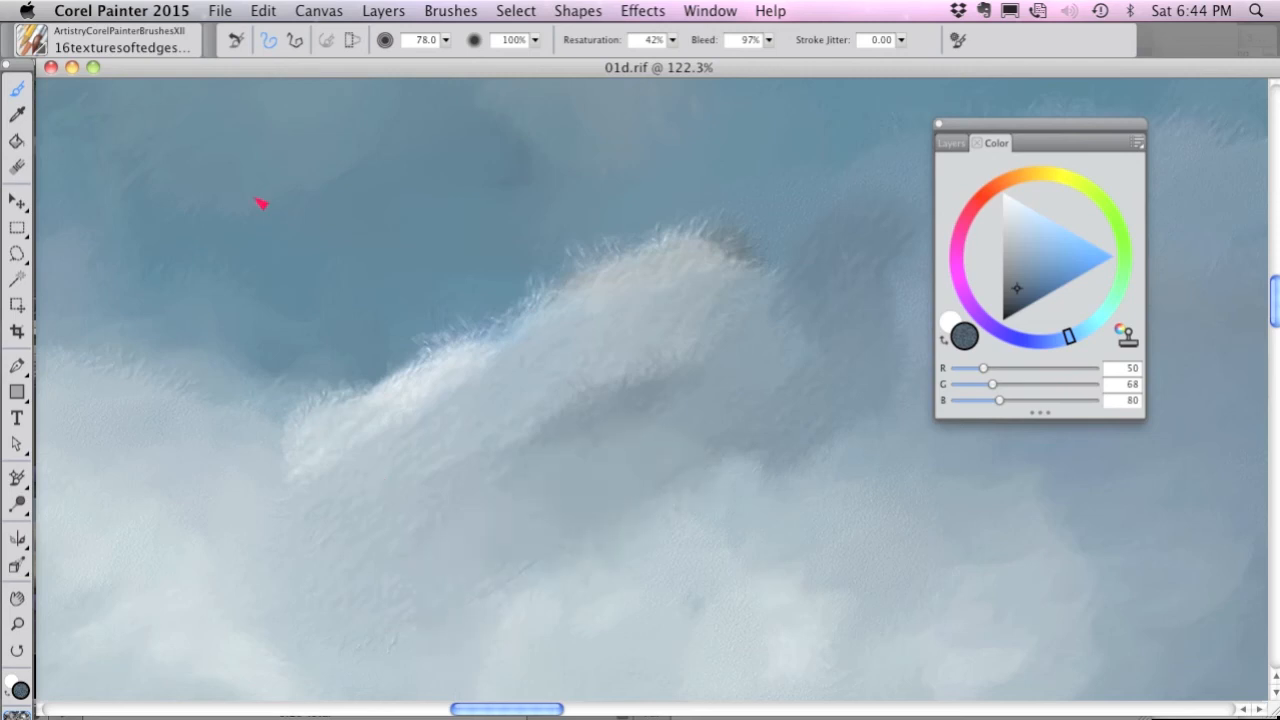
# Switch to the 17texturedsoftedgesblender brush and blend the white highlights and cloud tops into a continuous feathery edge against the sky.
pyautogui.click(34, 44)
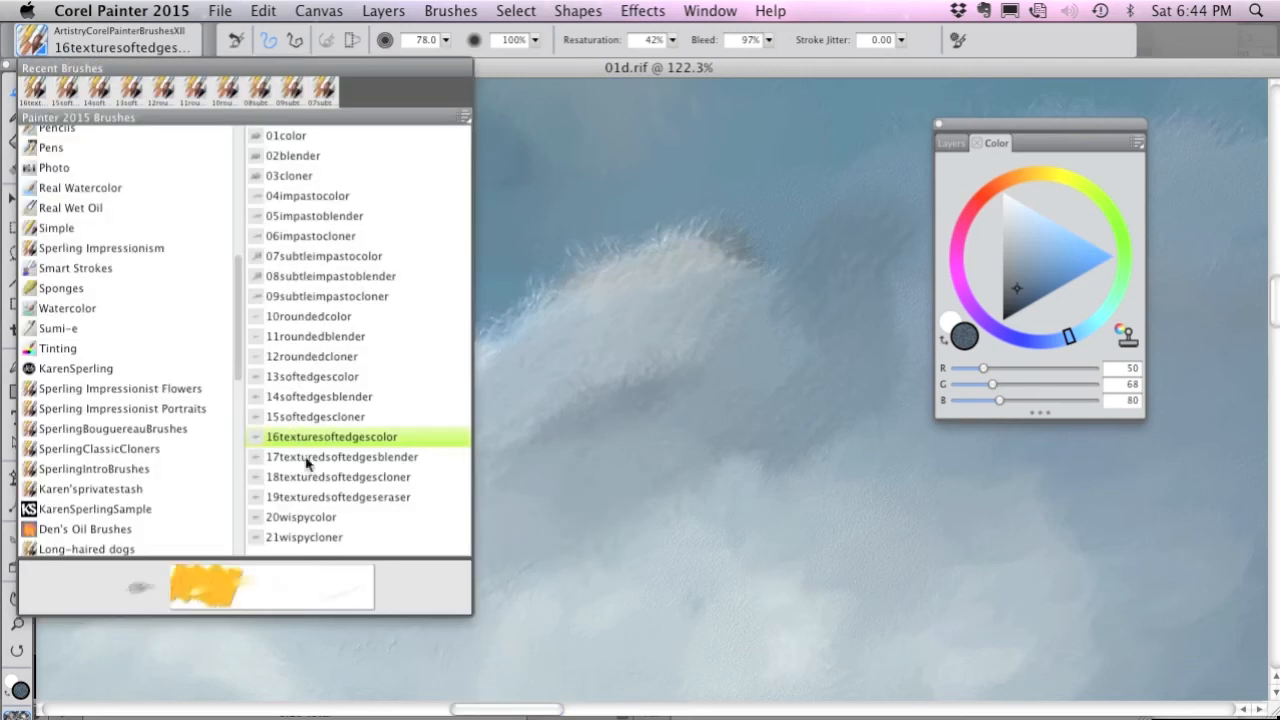
pyautogui.click(369, 457)
pyautogui.moveTo(448, 400)
pyautogui.mouseDown()
pyautogui.moveTo(491, 380)
pyautogui.moveTo(543, 314)
pyautogui.mouseUp()
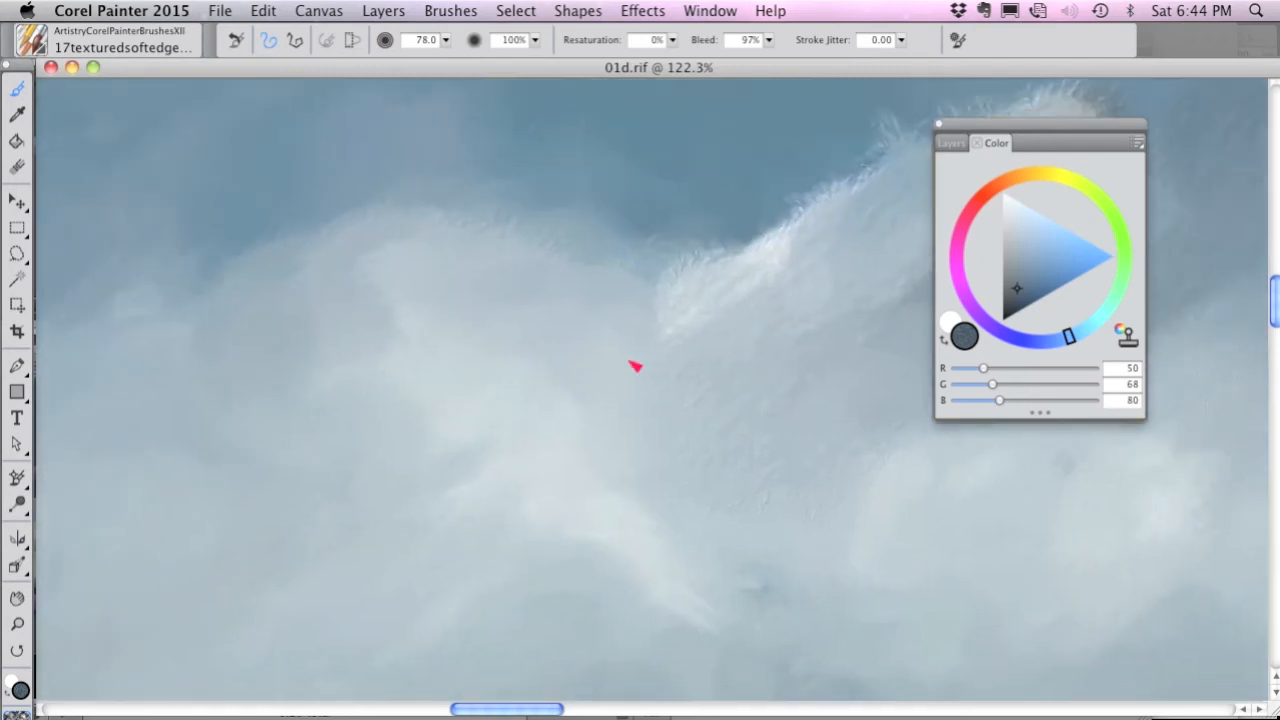
pyautogui.moveTo(634, 363)
pyautogui.mouseDown()
pyautogui.moveTo(615, 321)
pyautogui.moveTo(617, 306)
pyautogui.moveTo(682, 282)
pyautogui.moveTo(602, 241)
pyautogui.moveTo(515, 264)
pyautogui.moveTo(447, 248)
pyautogui.moveTo(379, 308)
pyautogui.moveTo(410, 306)
pyautogui.moveTo(317, 294)
pyautogui.moveTo(272, 337)
pyautogui.moveTo(250, 403)
pyautogui.moveTo(230, 349)
pyautogui.mouseUp()
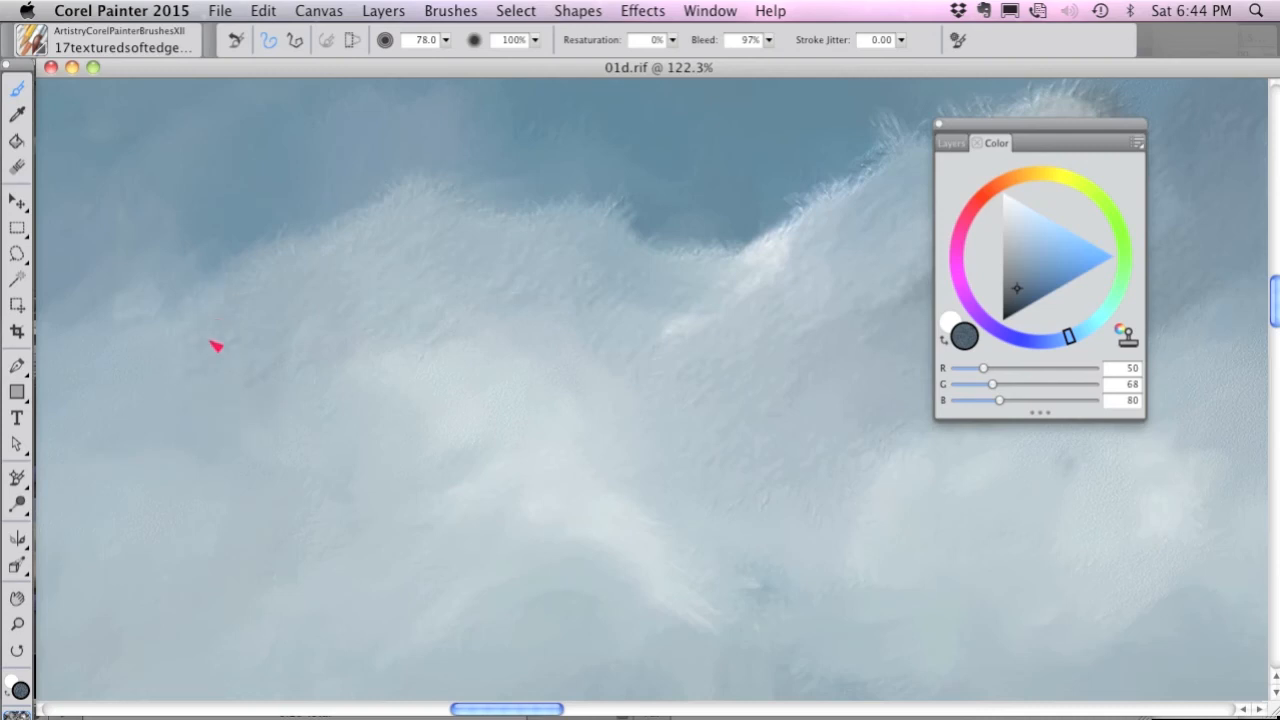
pyautogui.moveTo(369, 374)
pyautogui.mouseDown()
pyautogui.moveTo(439, 360)
pyautogui.moveTo(508, 348)
pyautogui.moveTo(623, 403)
pyautogui.moveTo(819, 236)
pyautogui.mouseUp()
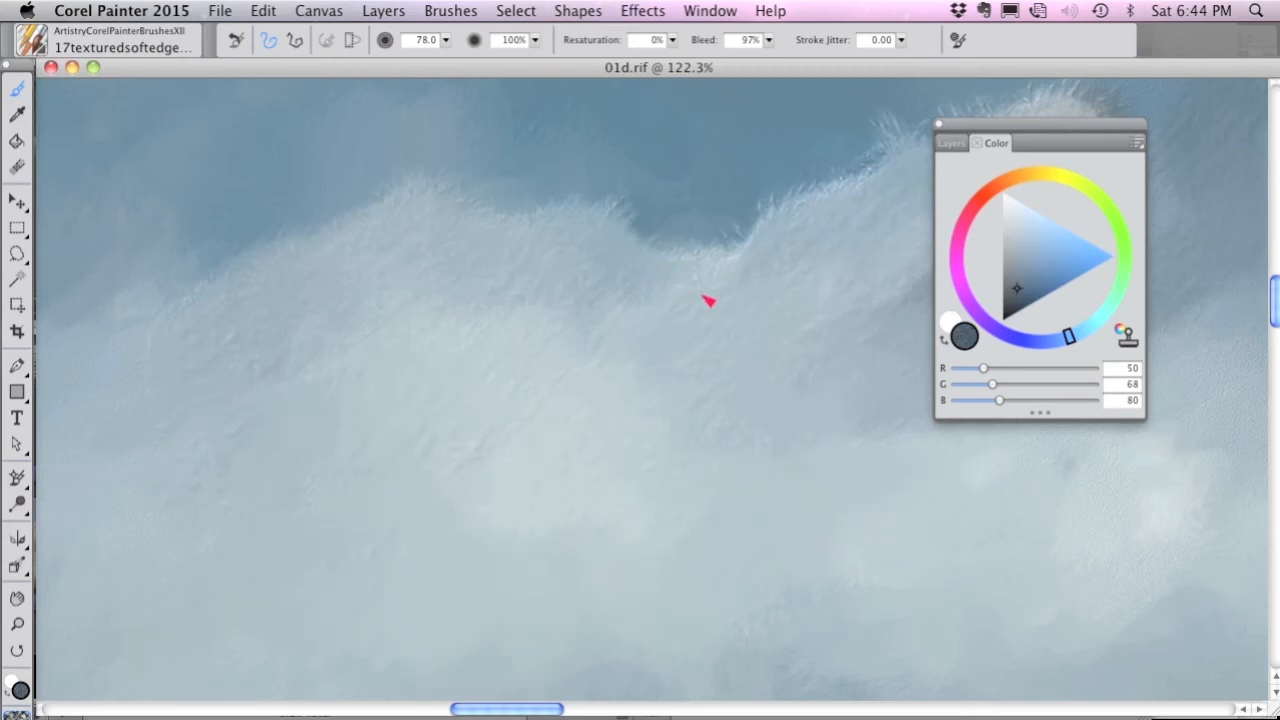
pyautogui.moveTo(708, 300); pyautogui.dragTo(786, 240)
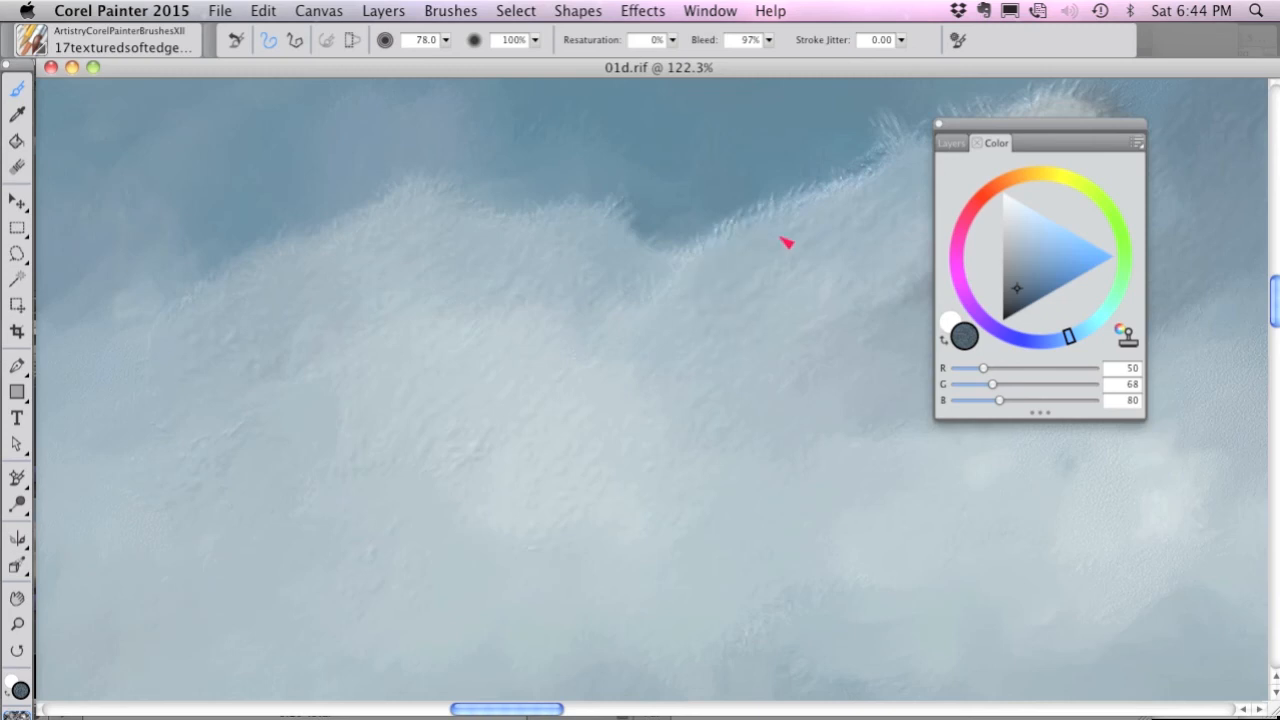
# Switch to the 18texturedsoftedgescloner brush and clone textured source color over the faint gray-blue clouds and the small white puff.
pyautogui.click(33, 45)
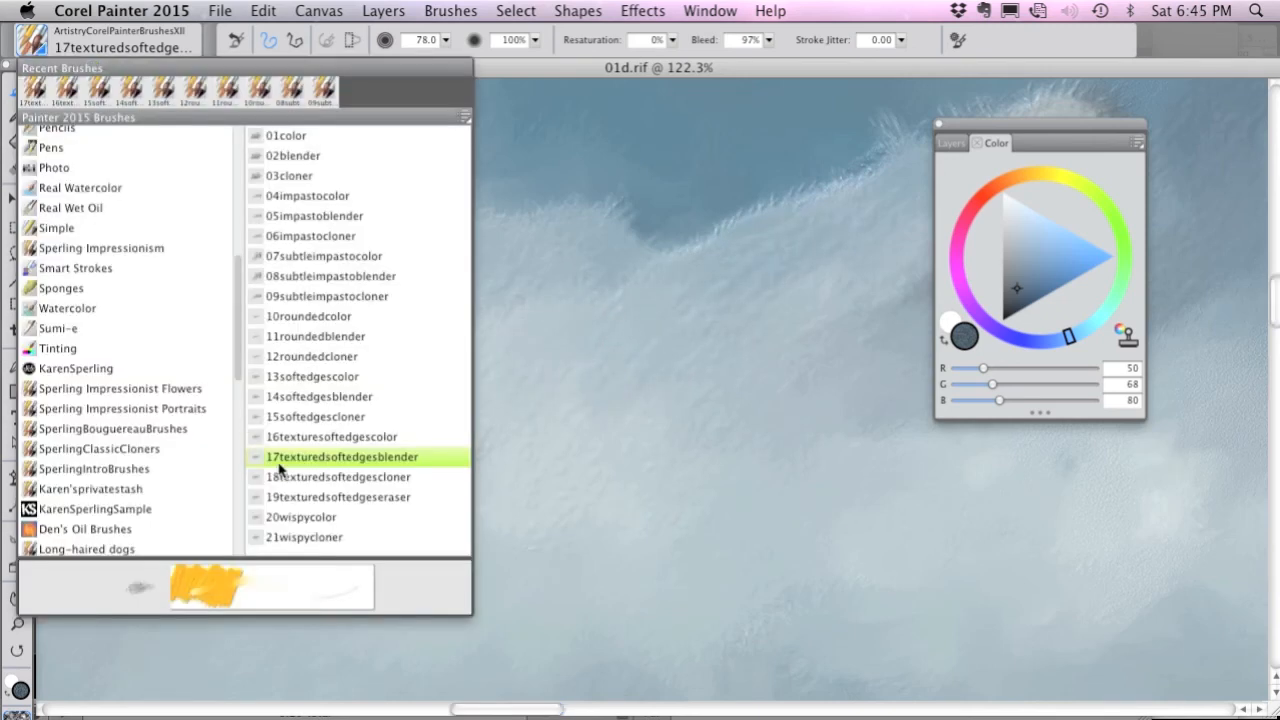
pyautogui.click(390, 482)
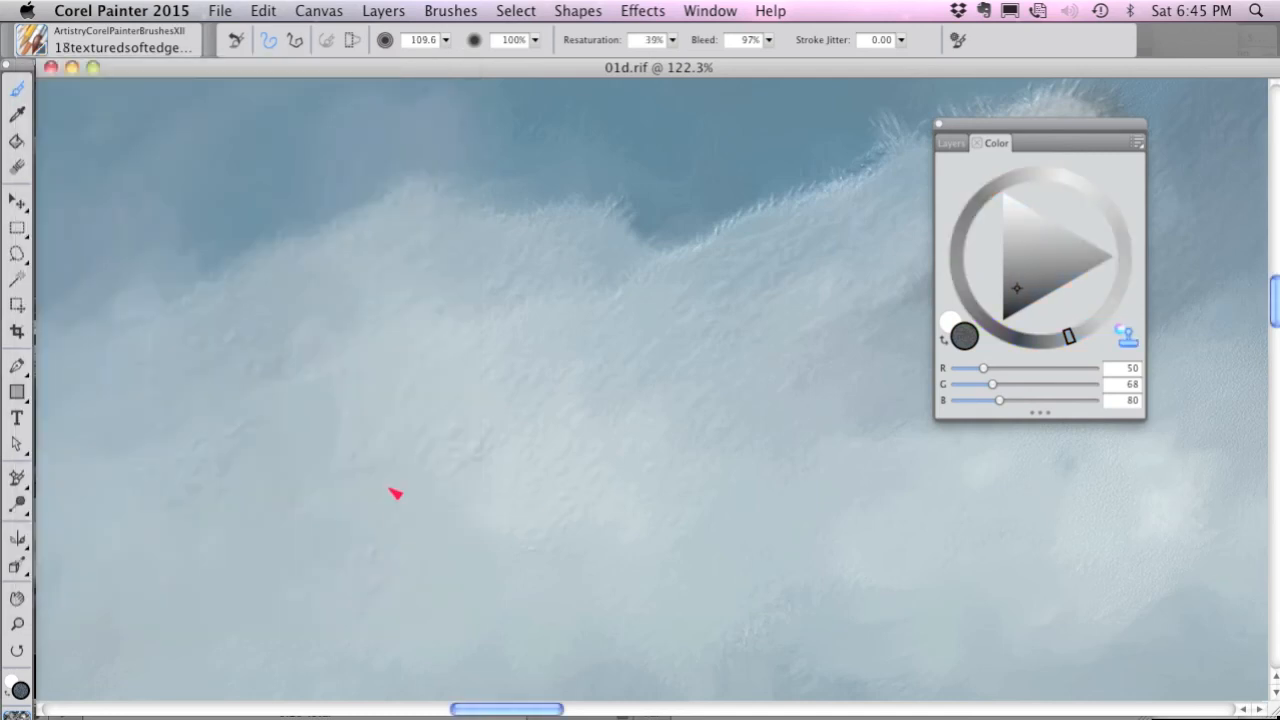
pyautogui.moveTo(686, 386)
pyautogui.mouseDown()
pyautogui.moveTo(300, 466)
pyautogui.moveTo(583, 444)
pyautogui.mouseUp()
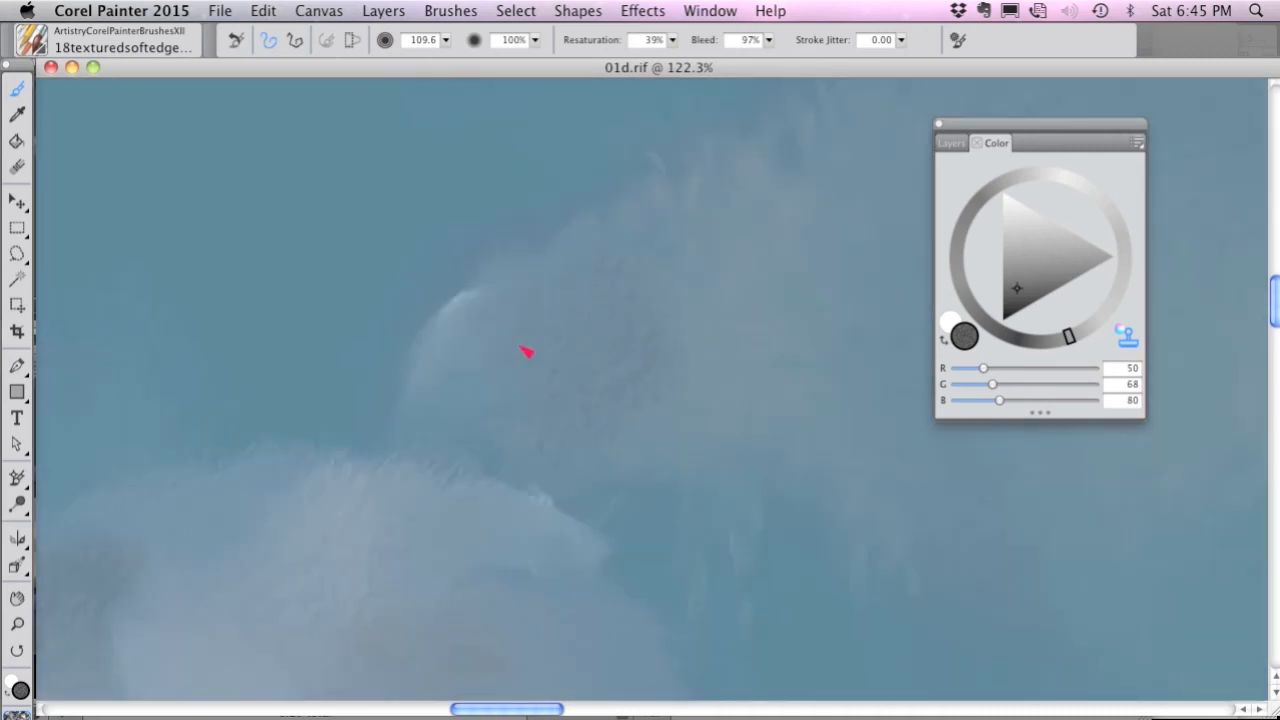
pyautogui.moveTo(519, 346); pyautogui.dragTo(486, 381)
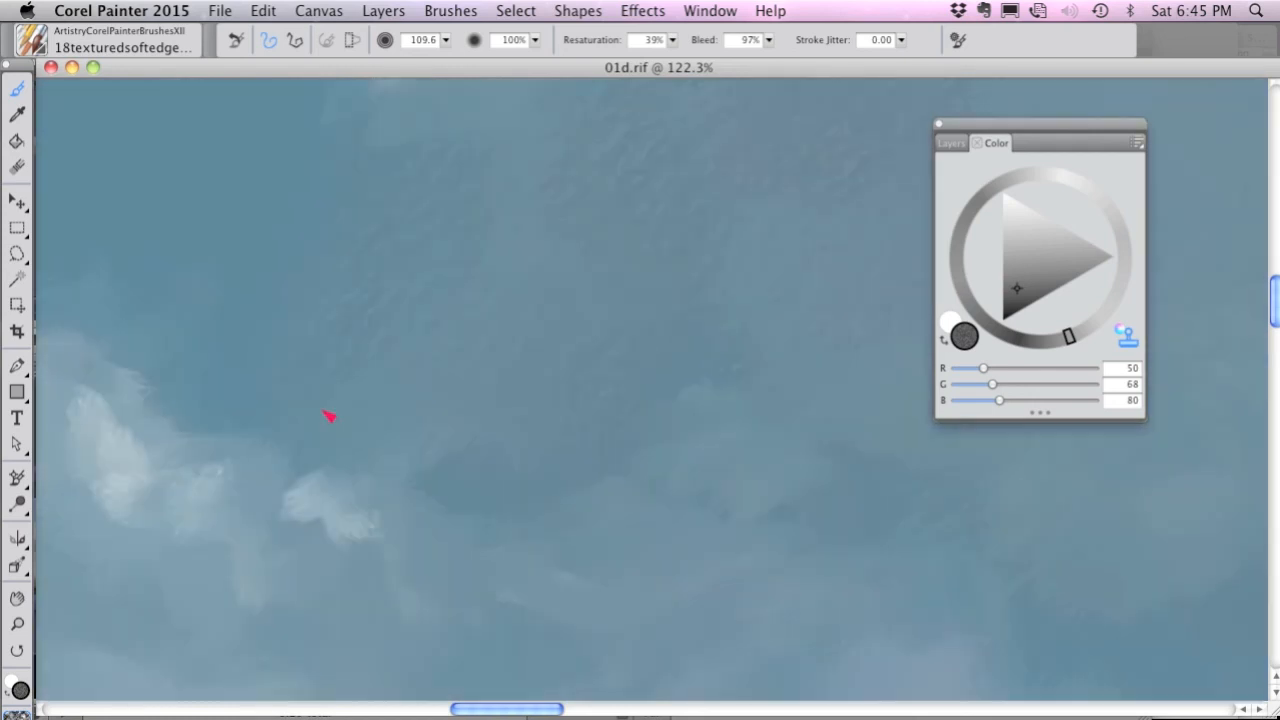
pyautogui.moveTo(329, 414)
pyautogui.mouseDown()
pyautogui.moveTo(400, 551)
pyautogui.moveTo(306, 380)
pyautogui.moveTo(210, 440)
pyautogui.mouseUp()
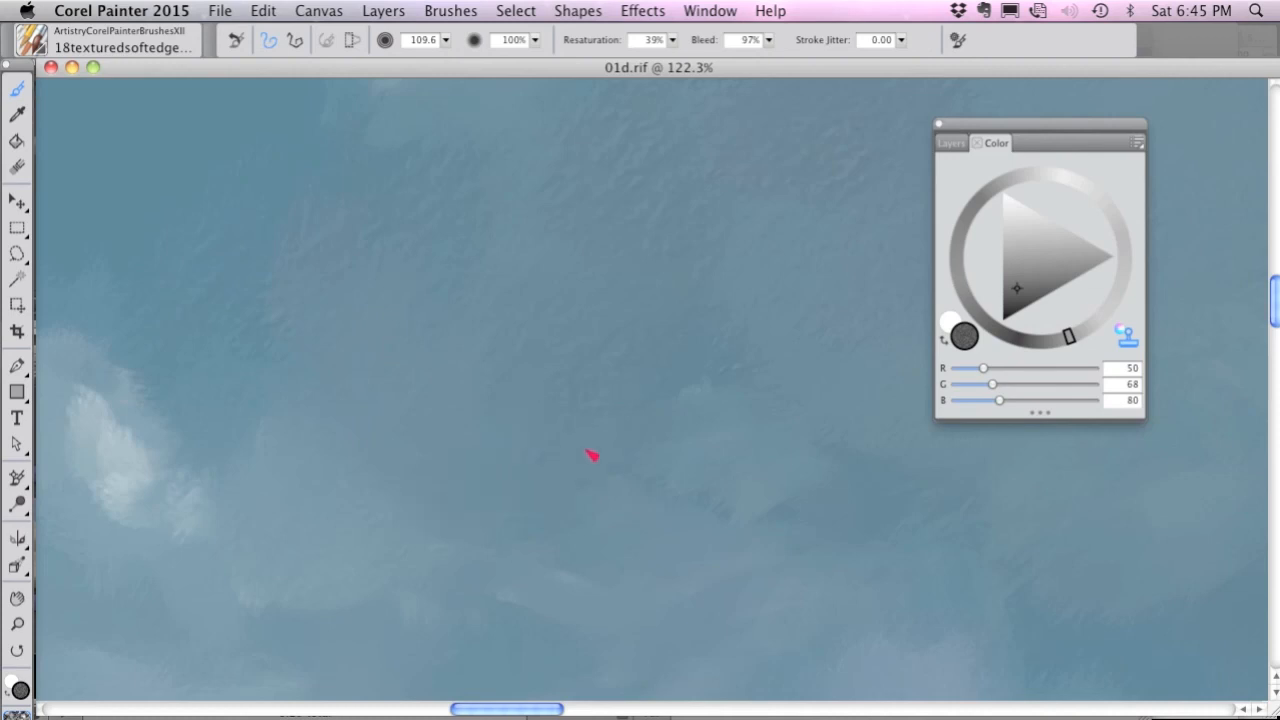
# Clone the source's curved pale cloud and the gray-blue sky around it with textured strokes.
pyautogui.moveTo(215, 316); pyautogui.dragTo(177, 509)
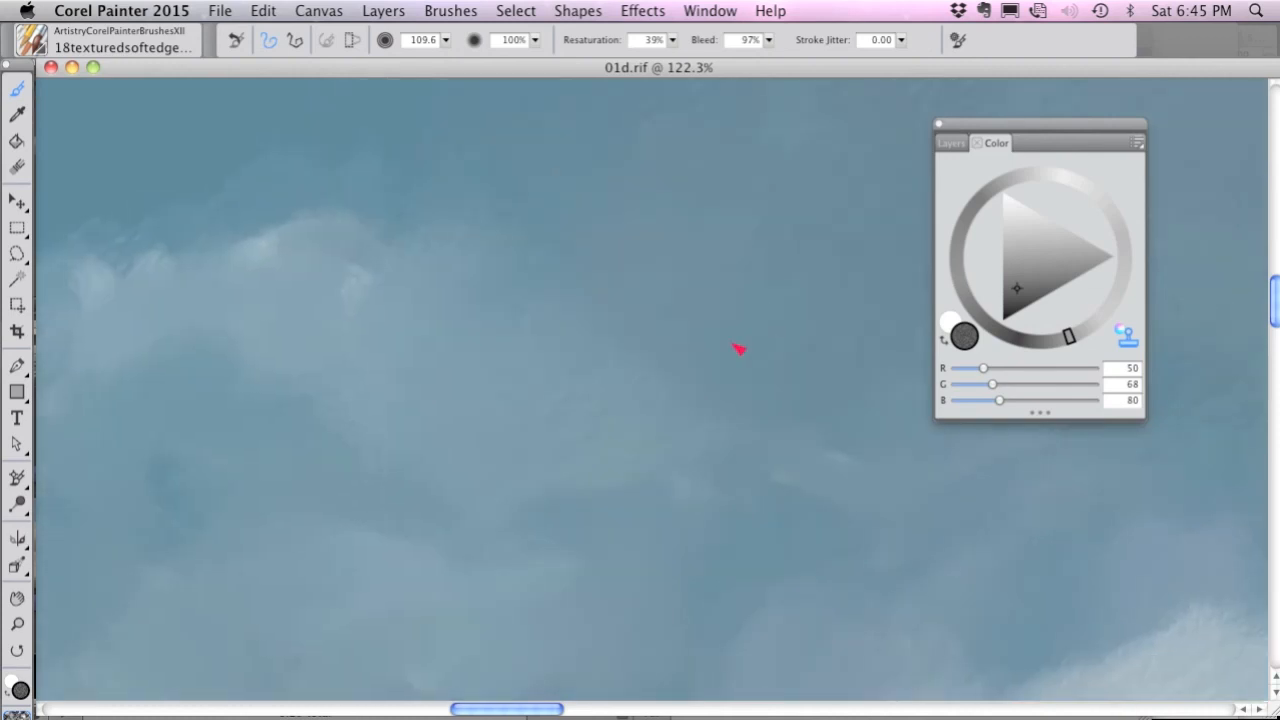
pyautogui.moveTo(500, 411)
pyautogui.mouseDown()
pyautogui.moveTo(449, 379)
pyautogui.moveTo(393, 406)
pyautogui.moveTo(419, 425)
pyautogui.moveTo(410, 409)
pyautogui.moveTo(473, 350)
pyautogui.moveTo(509, 369)
pyautogui.moveTo(548, 464)
pyautogui.moveTo(523, 482)
pyautogui.moveTo(365, 363)
pyautogui.moveTo(301, 225)
pyautogui.moveTo(267, 458)
pyautogui.moveTo(328, 509)
pyautogui.moveTo(399, 485)
pyautogui.moveTo(366, 320)
pyautogui.moveTo(431, 310)
pyautogui.moveTo(535, 373)
pyautogui.moveTo(564, 488)
pyautogui.moveTo(323, 368)
pyautogui.moveTo(360, 442)
pyautogui.moveTo(577, 351)
pyautogui.moveTo(546, 340)
pyautogui.moveTo(509, 372)
pyautogui.moveTo(619, 440)
pyautogui.mouseUp()
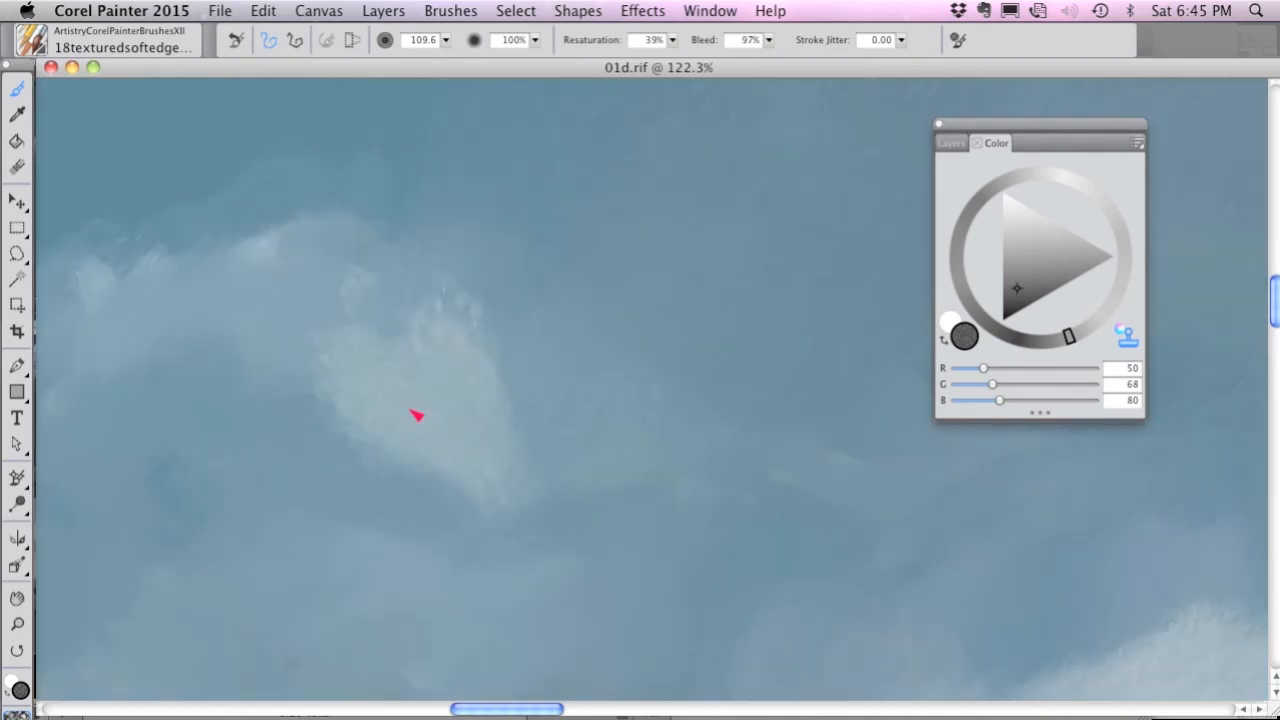
pyautogui.moveTo(651, 229)
pyautogui.mouseDown()
pyautogui.moveTo(329, 212)
pyautogui.moveTo(476, 376)
pyautogui.moveTo(762, 444)
pyautogui.mouseUp()
pyautogui.moveTo(706, 265)
pyautogui.mouseDown()
pyautogui.moveTo(516, 191)
pyautogui.moveTo(390, 213)
pyautogui.mouseUp()
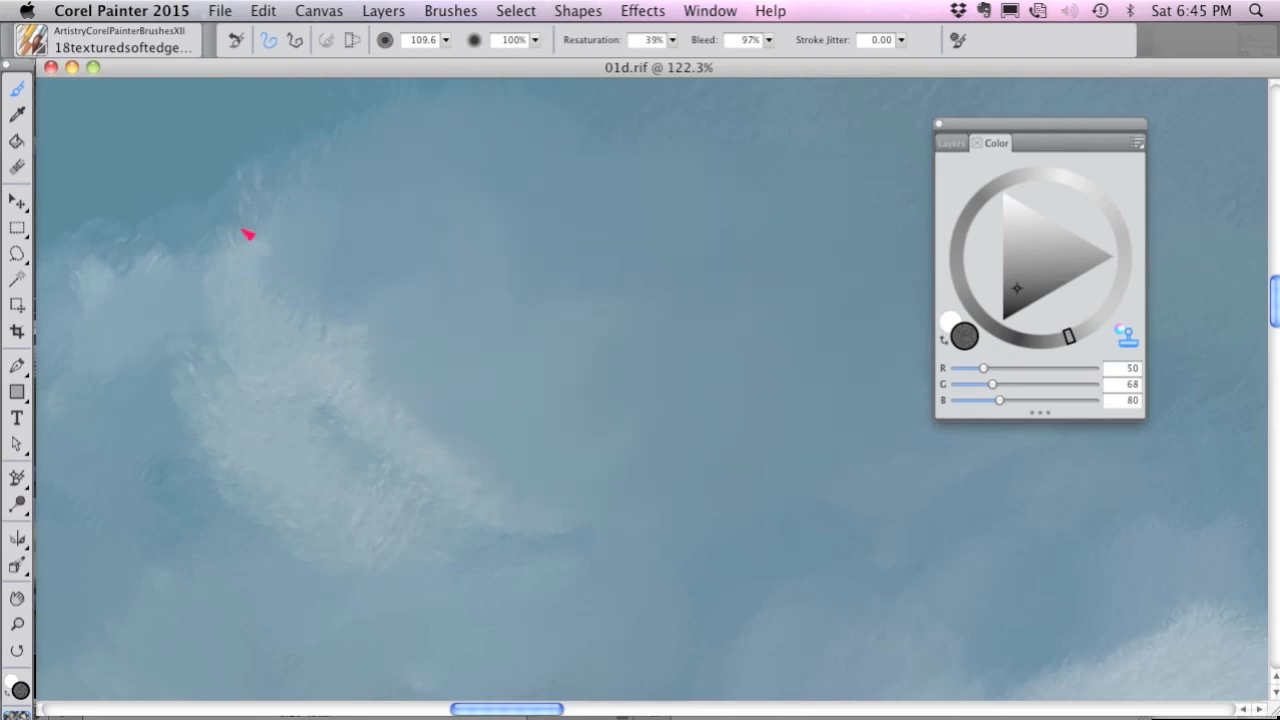
# Switch to the 19texturedsoftedgeseraser brush and smooth out the texture across the pale clouds and surrounding sky.
pyautogui.click(33, 42)
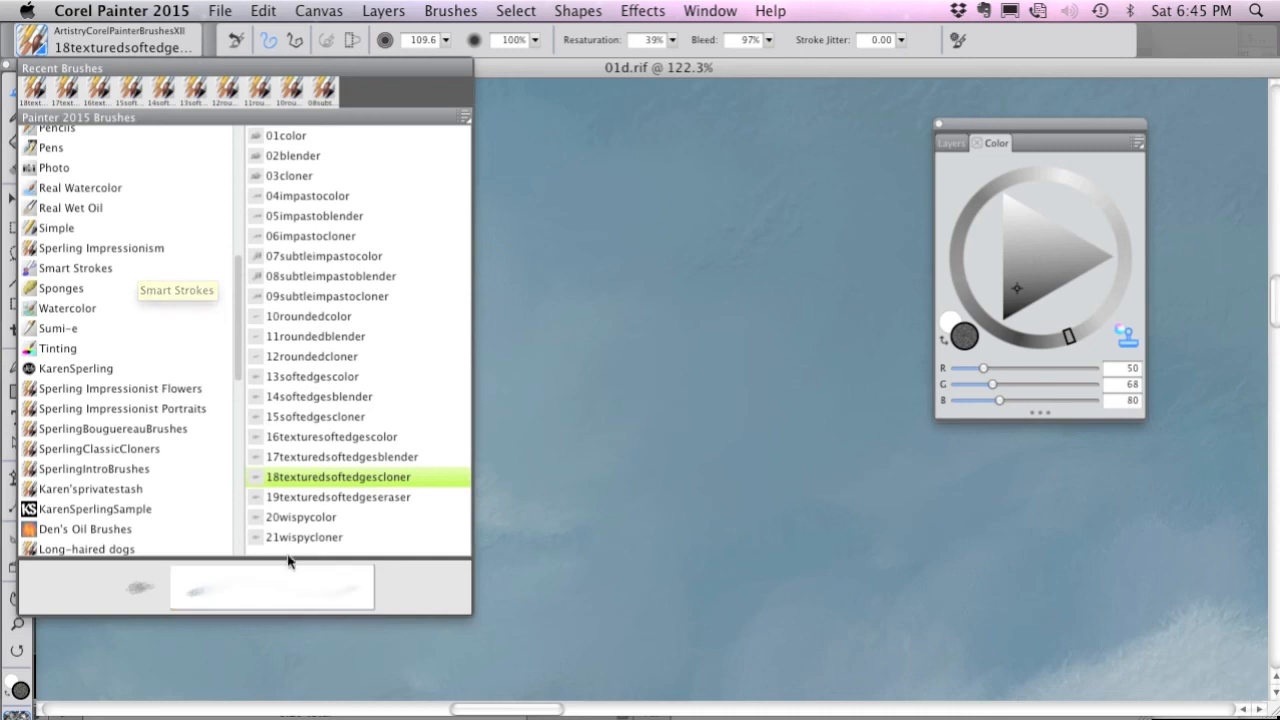
pyautogui.click(385, 498)
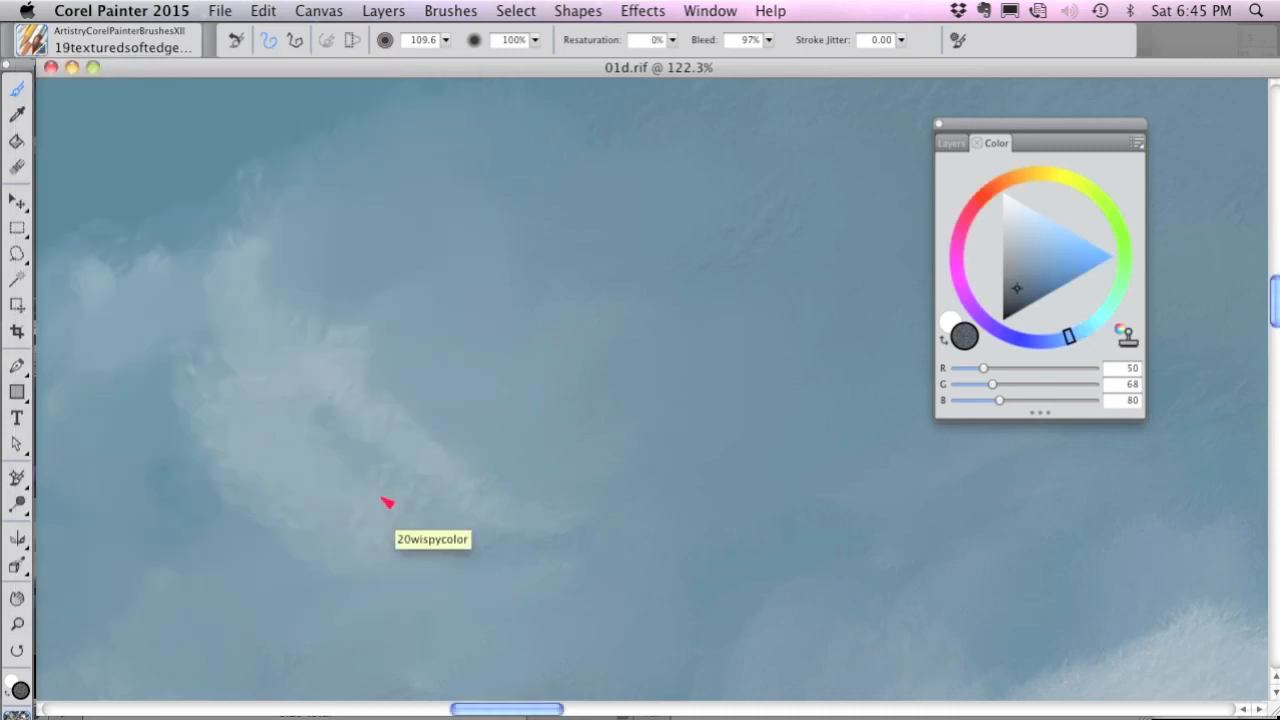
pyautogui.moveTo(666, 299); pyautogui.dragTo(284, 512)
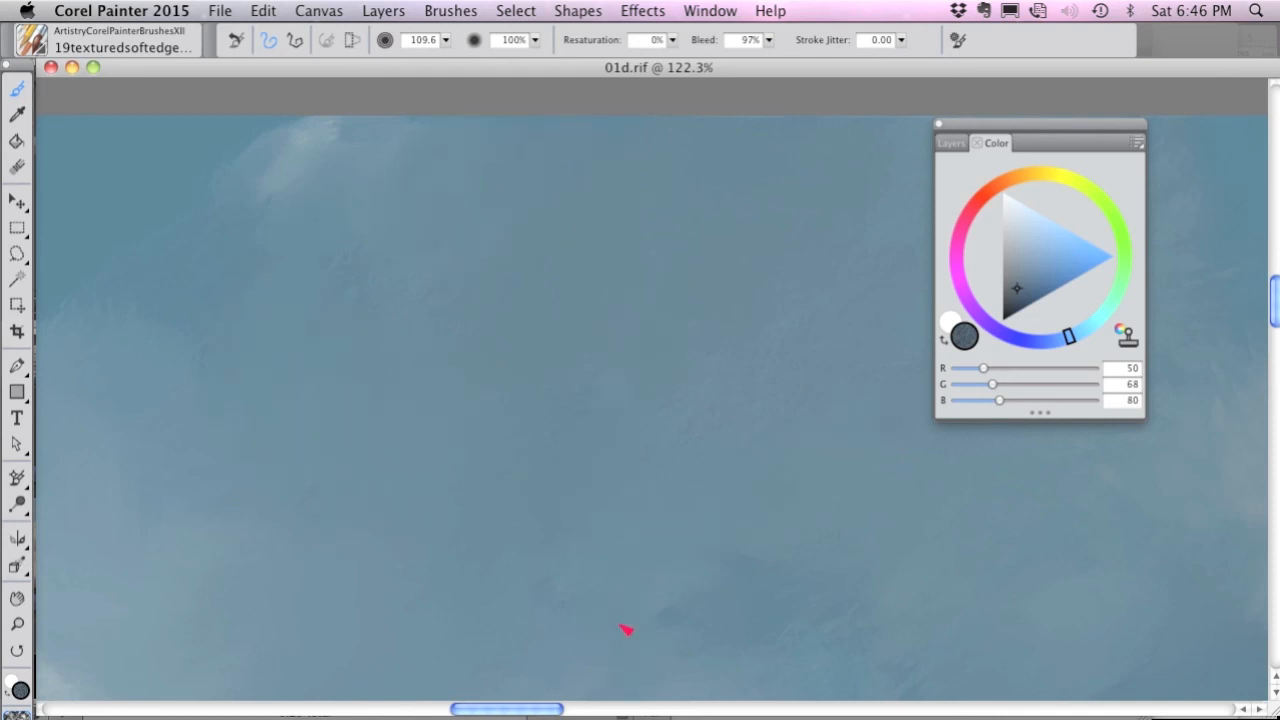
pyautogui.moveTo(423, 545); pyautogui.dragTo(823, 366)
pyautogui.moveTo(525, 557)
pyautogui.mouseDown()
pyautogui.moveTo(672, 563)
pyautogui.moveTo(567, 593)
pyautogui.moveTo(419, 490)
pyautogui.moveTo(361, 492)
pyautogui.moveTo(334, 361)
pyautogui.moveTo(428, 445)
pyautogui.mouseUp()
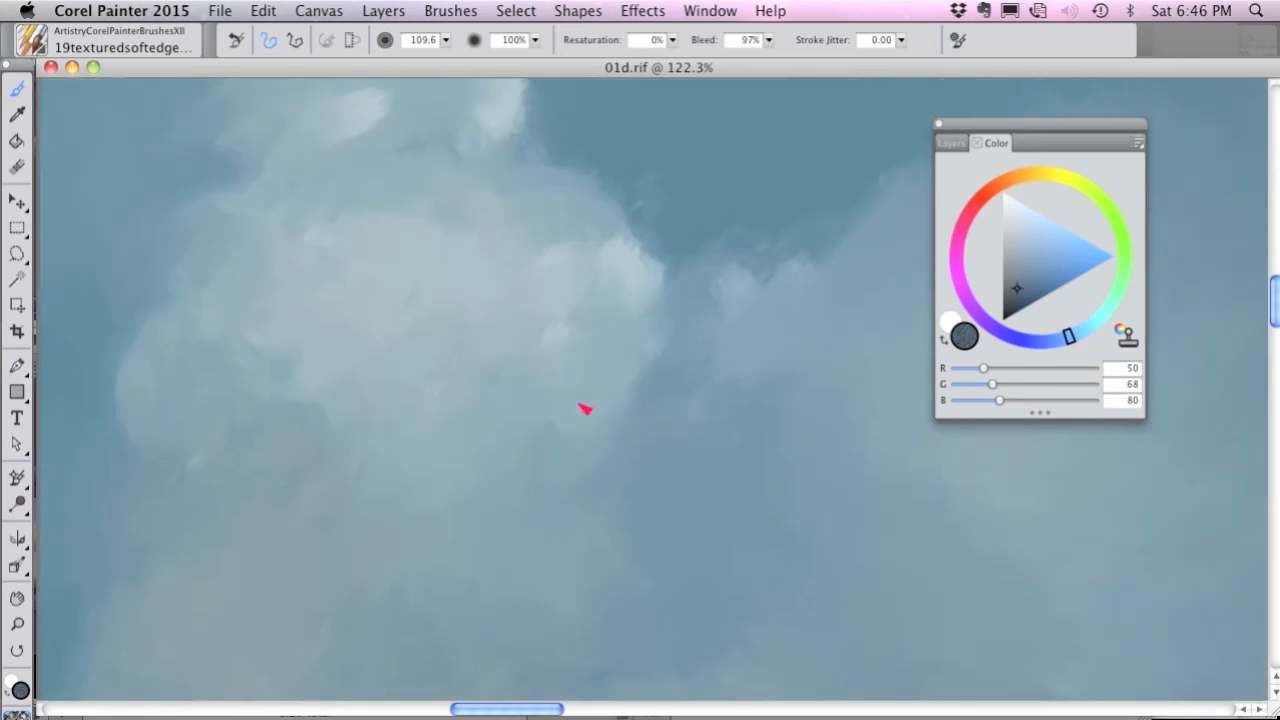
pyautogui.moveTo(583, 406)
pyautogui.mouseDown()
pyautogui.moveTo(565, 350)
pyautogui.moveTo(515, 285)
pyautogui.moveTo(578, 265)
pyautogui.moveTo(639, 302)
pyautogui.moveTo(481, 322)
pyautogui.moveTo(427, 439)
pyautogui.moveTo(355, 361)
pyautogui.moveTo(290, 350)
pyautogui.moveTo(218, 402)
pyautogui.moveTo(213, 452)
pyautogui.mouseUp()
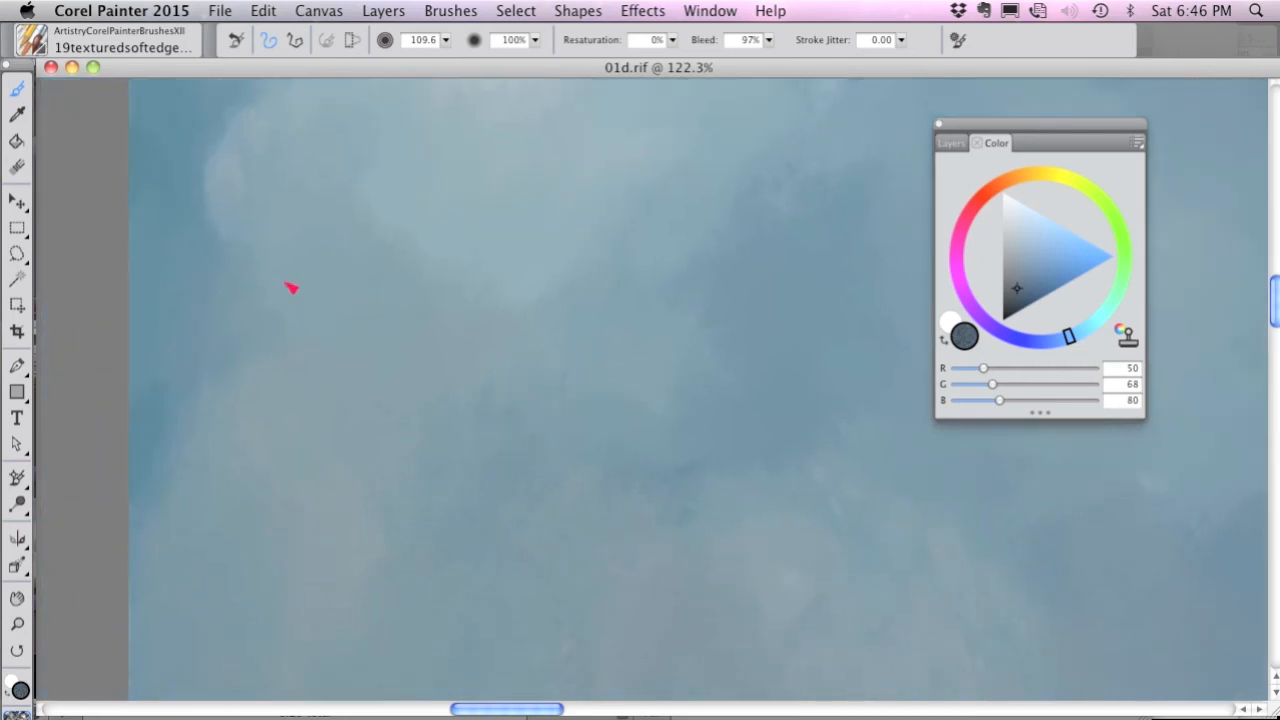
pyautogui.click(36, 44)
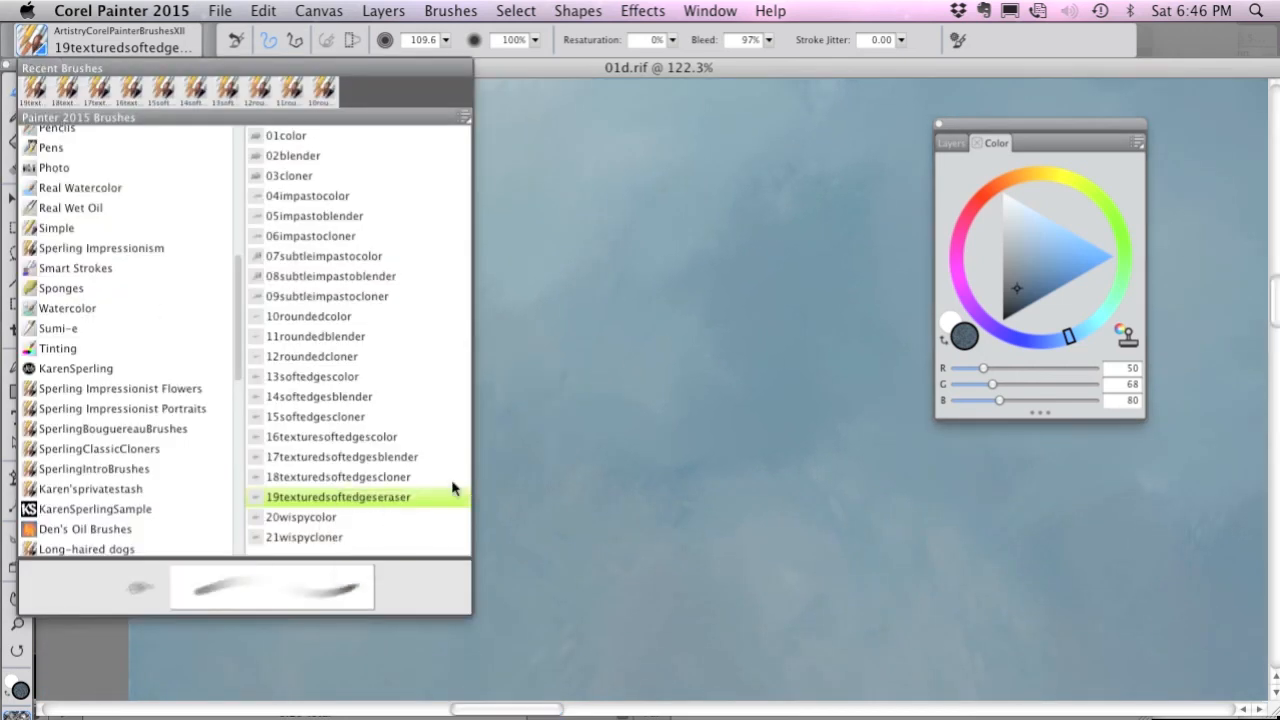
pyautogui.click(390, 497)
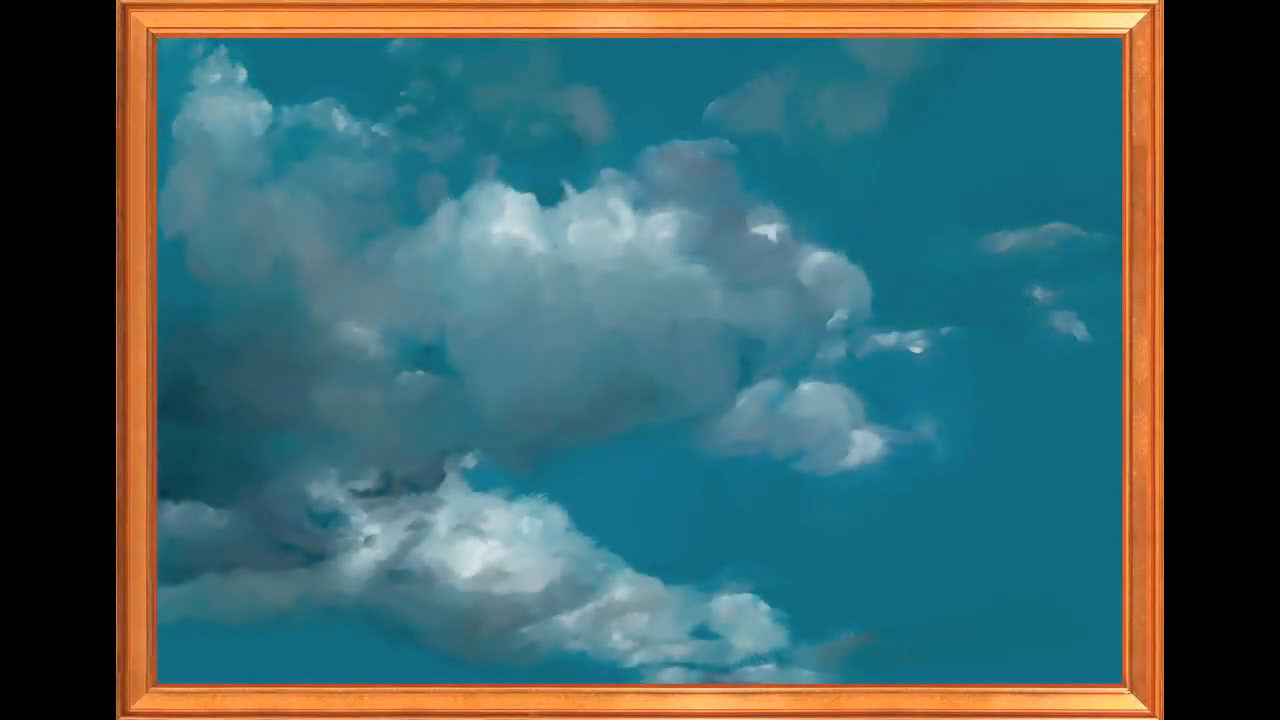